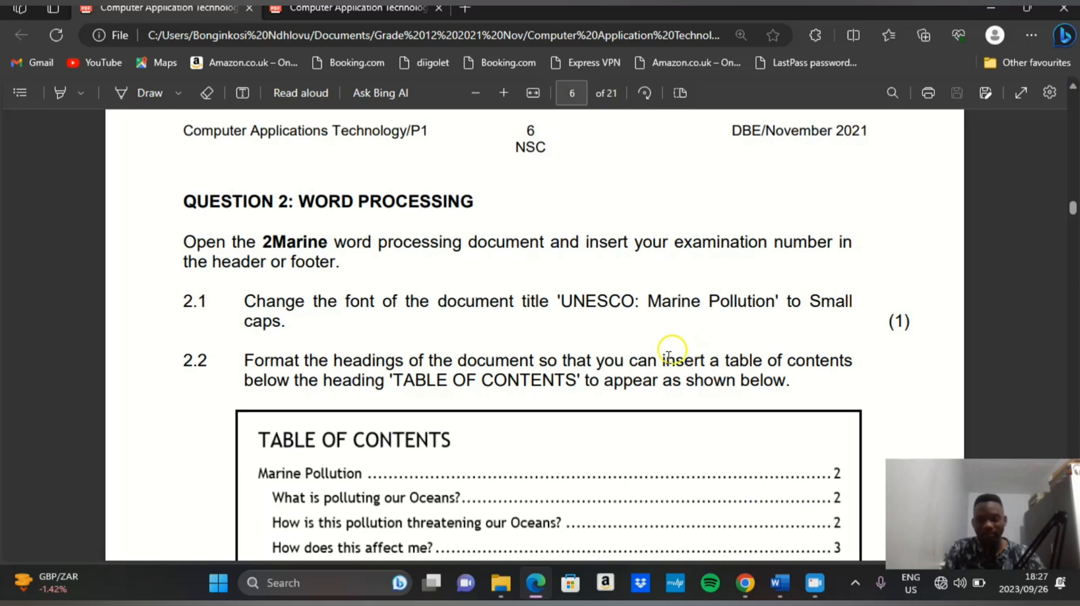
pyautogui.scroll(-2, 400, 366)
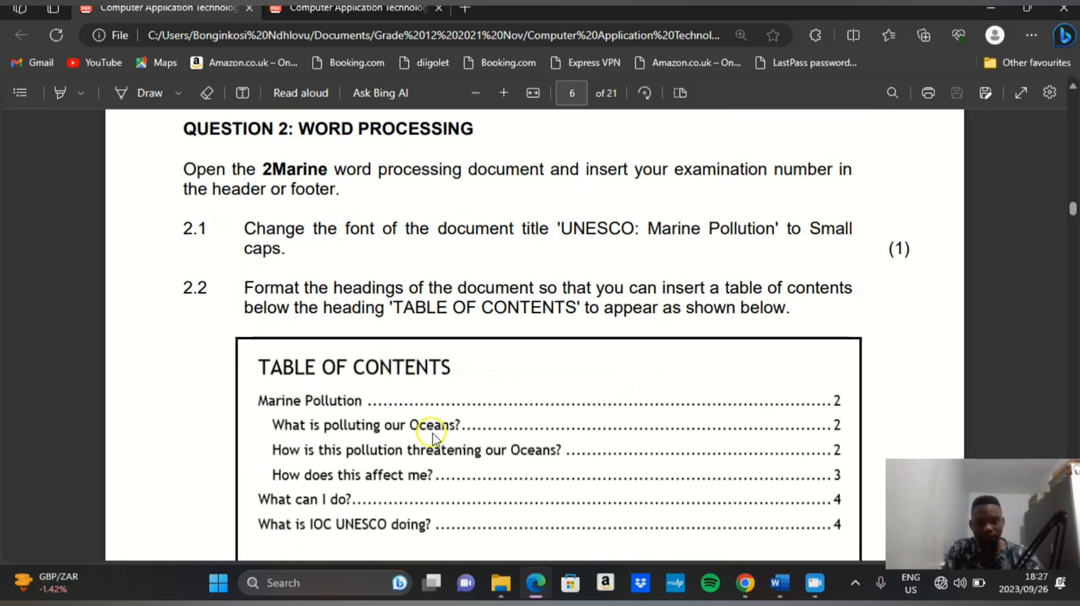
pyautogui.scroll(2, 430, 430)
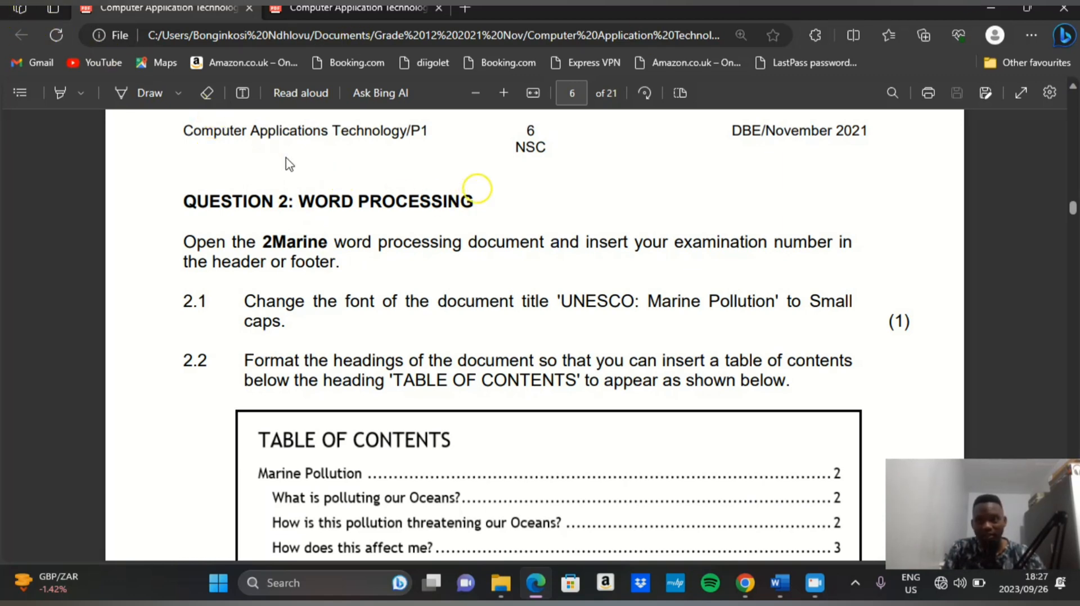
pyautogui.press('super+Down')
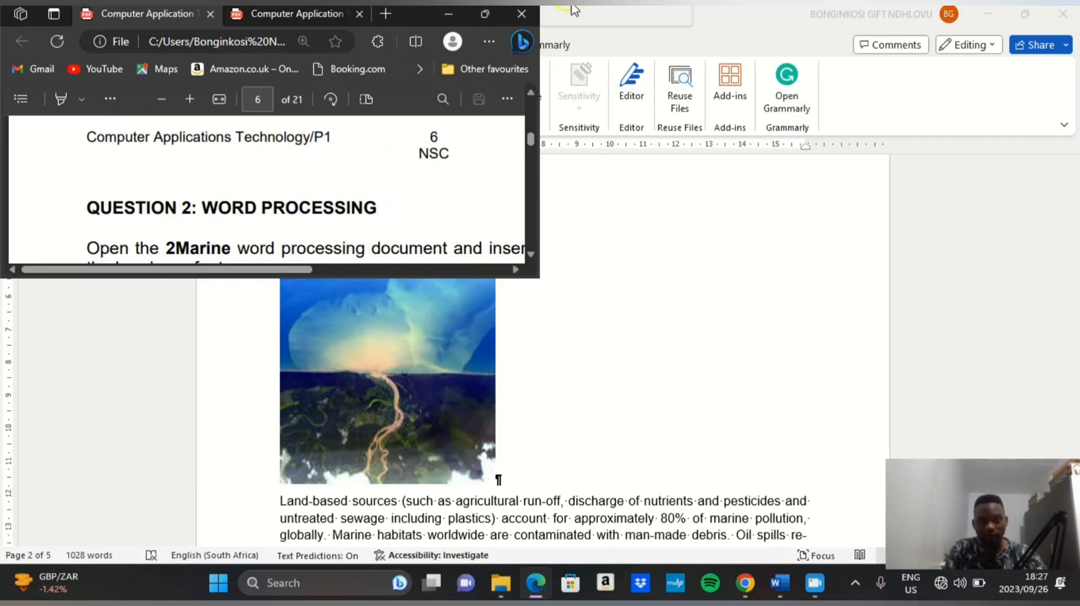
pyautogui.click(492, 18)
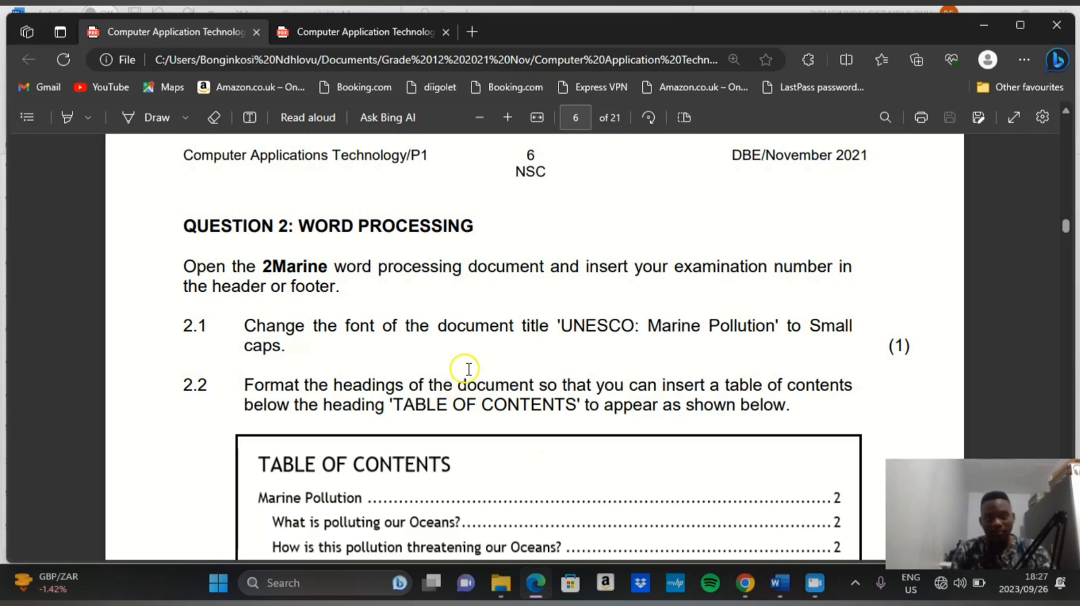
pyautogui.click(1030, 27)
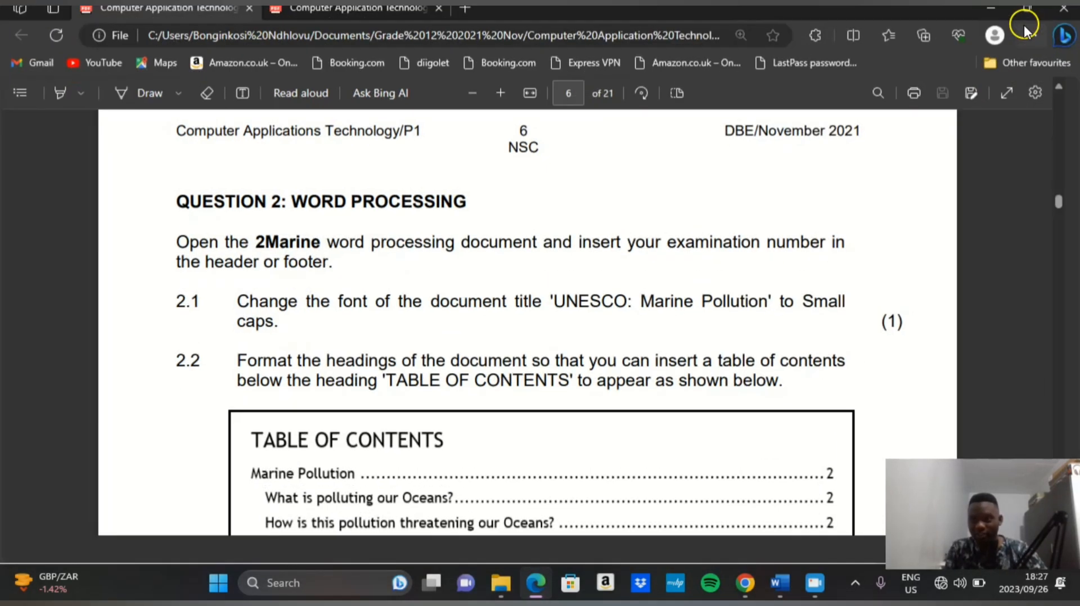
# - Turn on the highlighter in the exam PDF and read questions 2.1 and 2.2
pyautogui.click(61, 97)
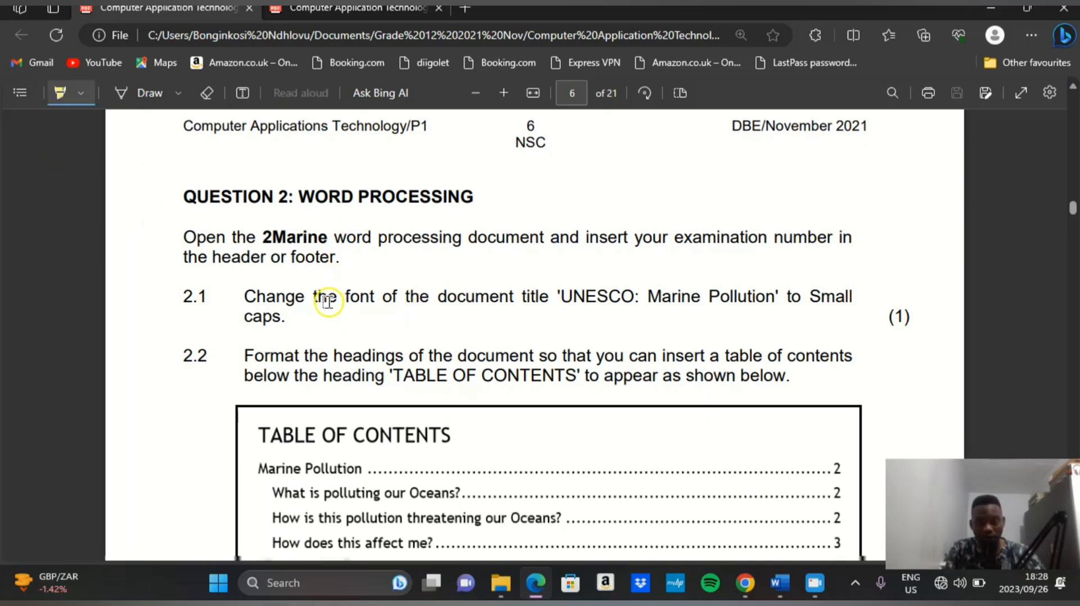
pyautogui.scroll(-1, 381, 340)
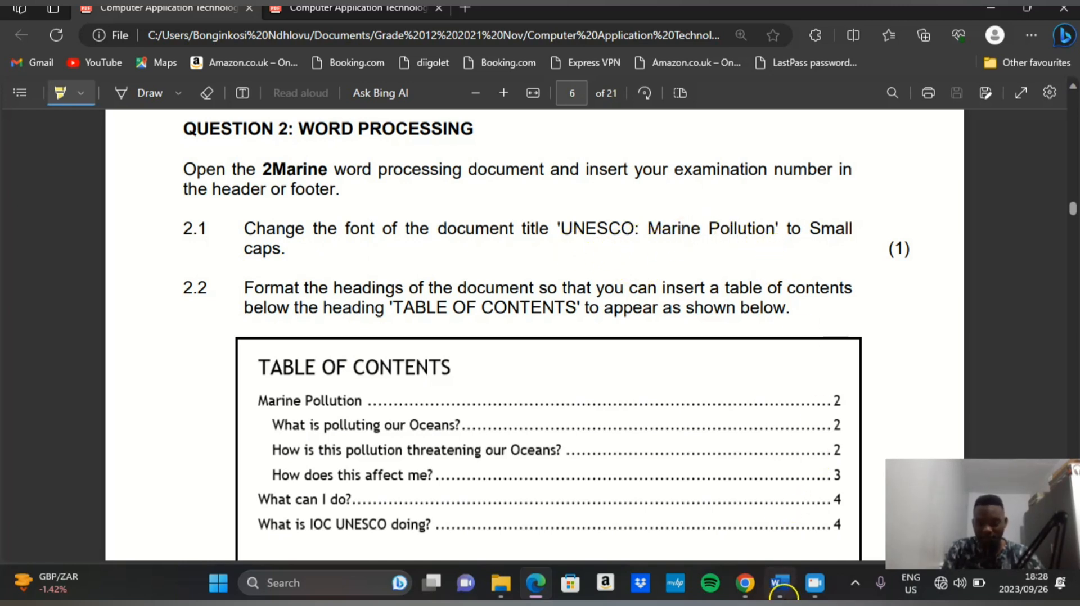
# - Switch to the 2Marine document in Word, go to its cover page title and hide the formatting marks
pyautogui.click(782, 591)
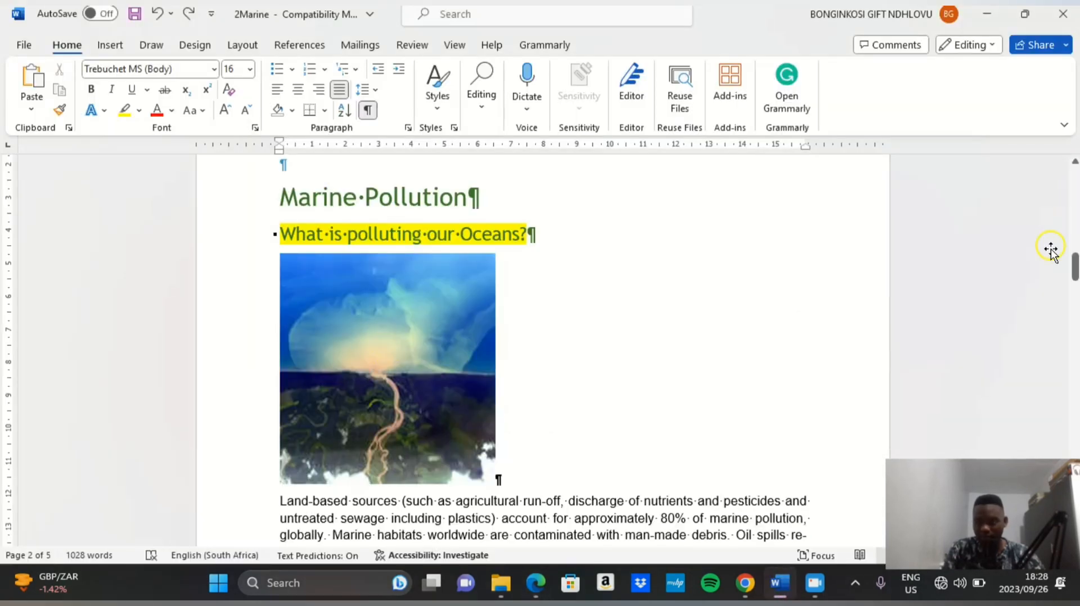
pyautogui.moveTo(1075, 265); pyautogui.dragTo(1075, 169)
pyautogui.scroll(-1, 407, 394)
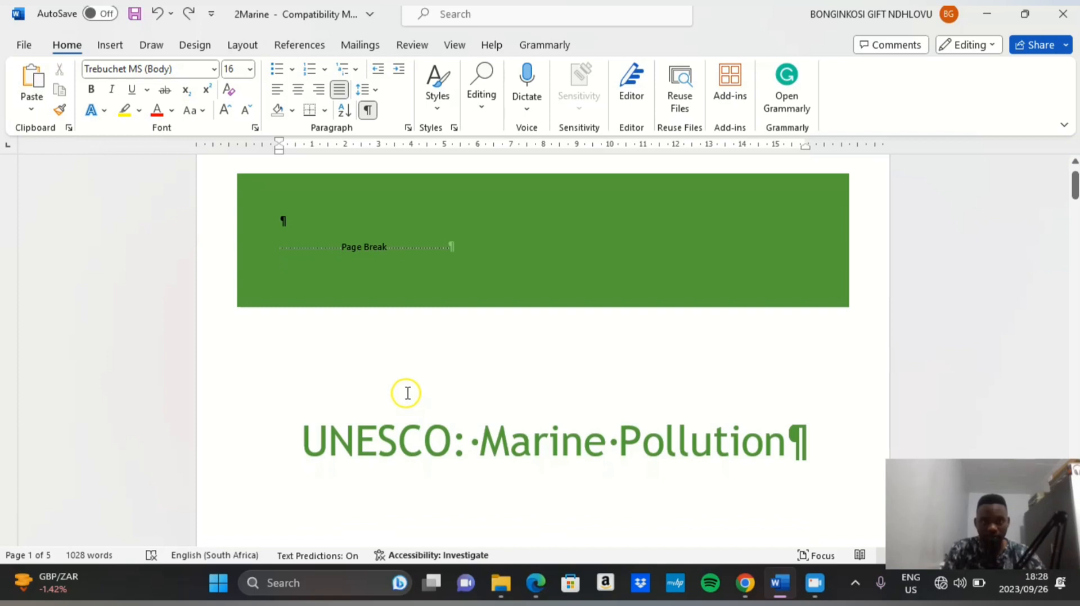
pyautogui.scroll(-2, 382, 397)
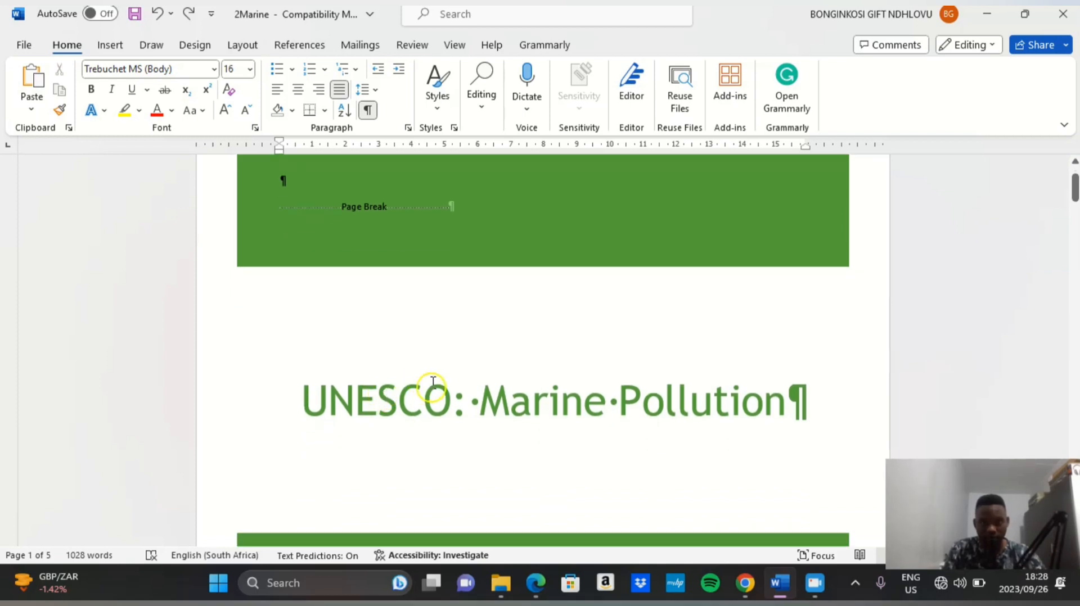
pyautogui.click(367, 110)
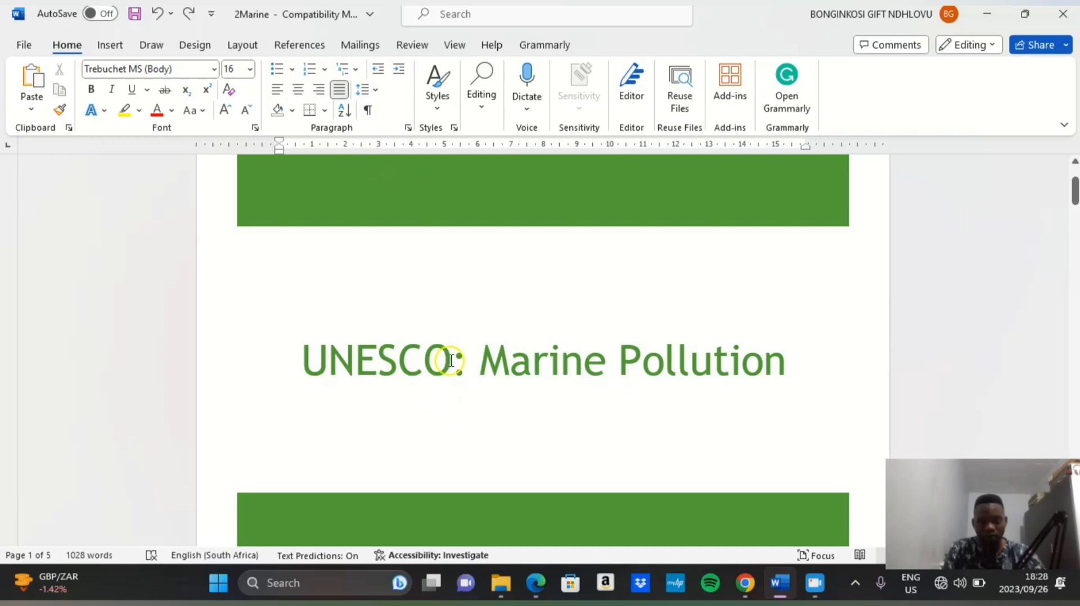
# - Try to apply the Small caps font effect to the word 'UNESCO' in the cover page title
pyautogui.moveTo(451, 360); pyautogui.dragTo(306, 361)
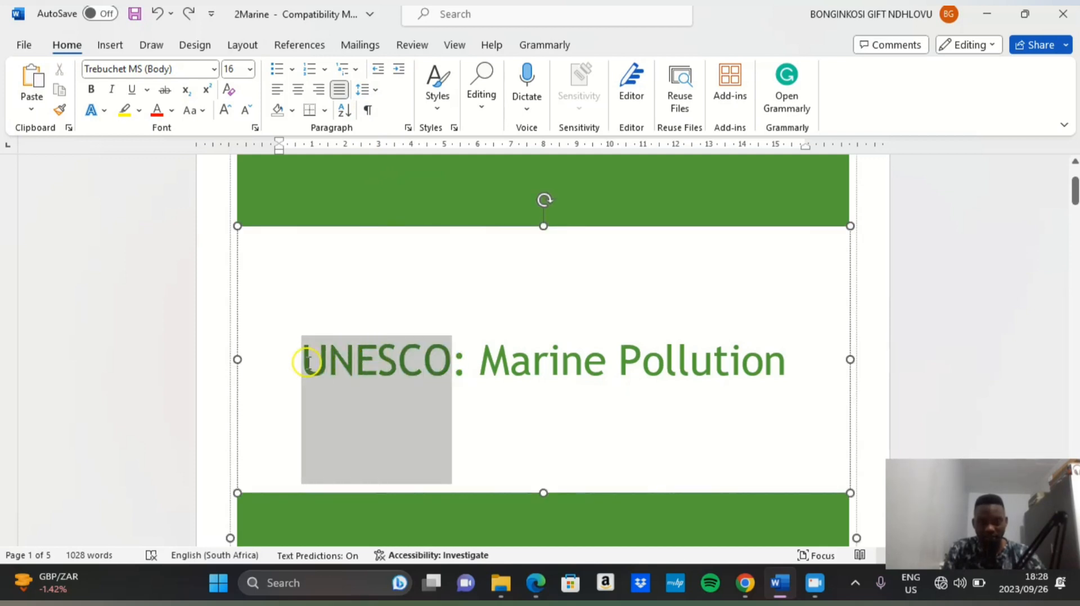
pyautogui.moveTo(410, 417); pyautogui.dragTo(445, 368)
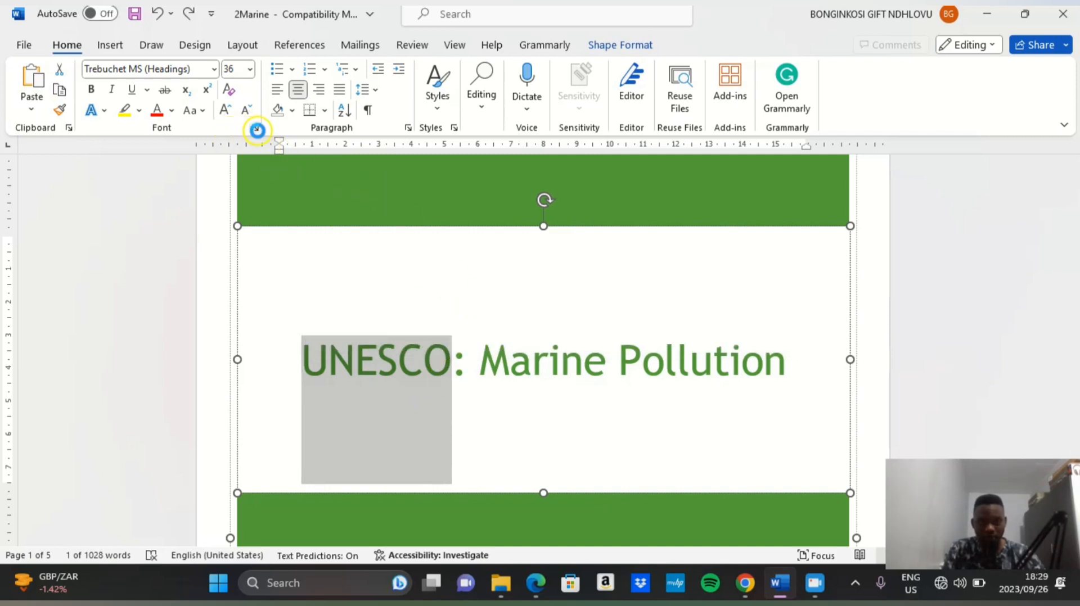
pyautogui.click(257, 129)
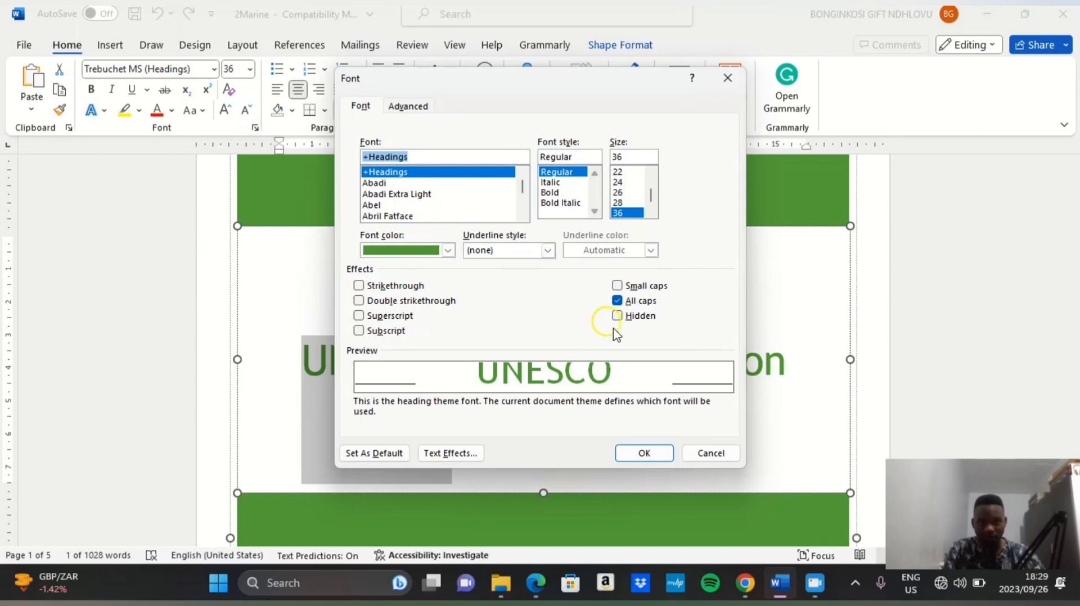
pyautogui.click(631, 287)
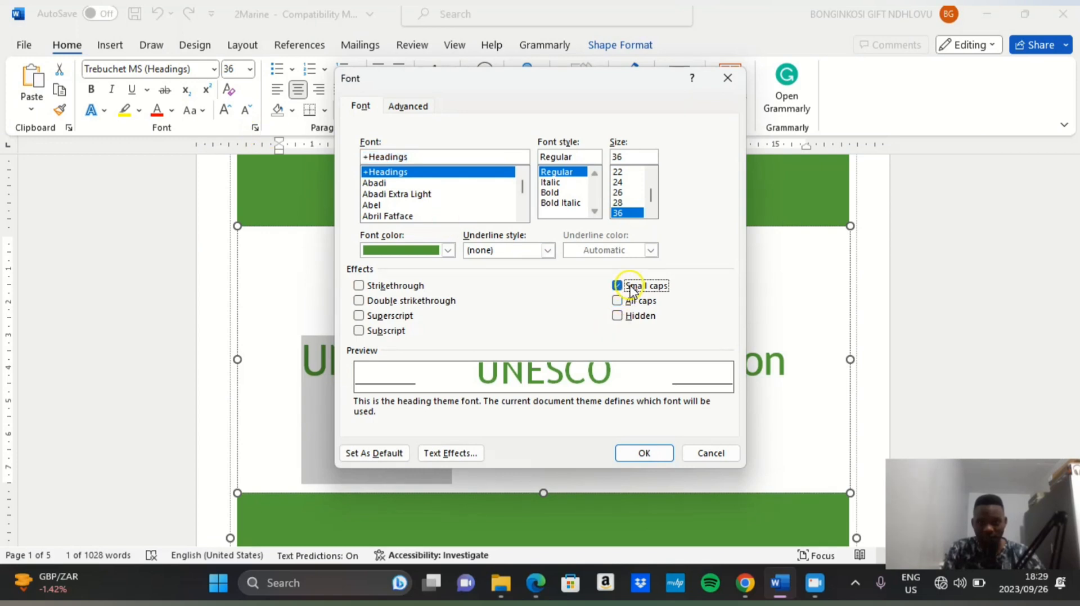
pyautogui.click(645, 453)
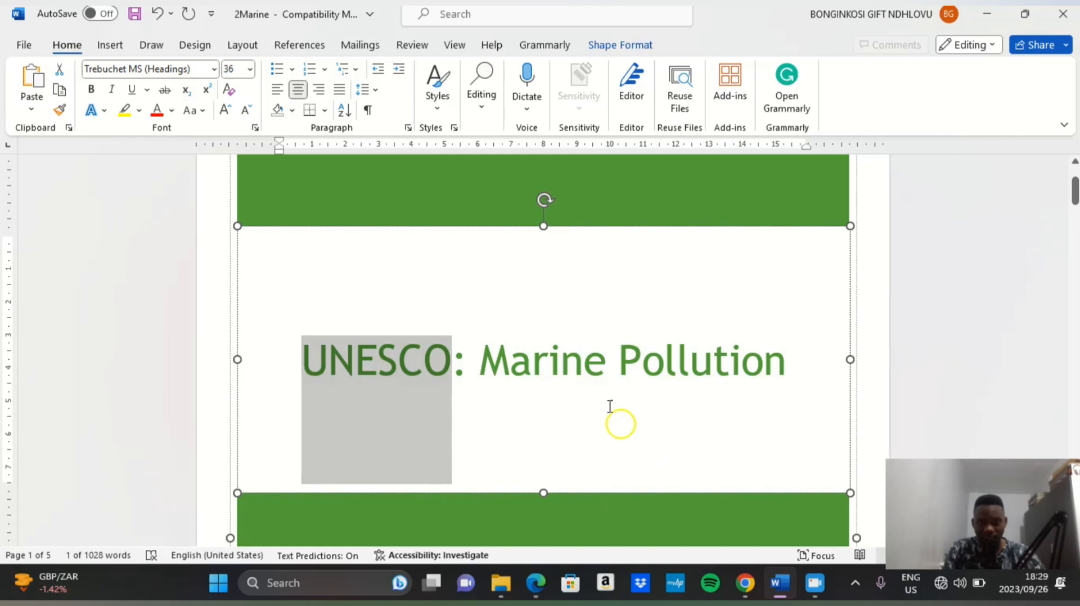
# - Apply Small caps to the selected word 'UNESCO' once more and check how the cover title looks
pyautogui.scroll(-3, 394, 384)
pyautogui.scroll(2, 414, 389)
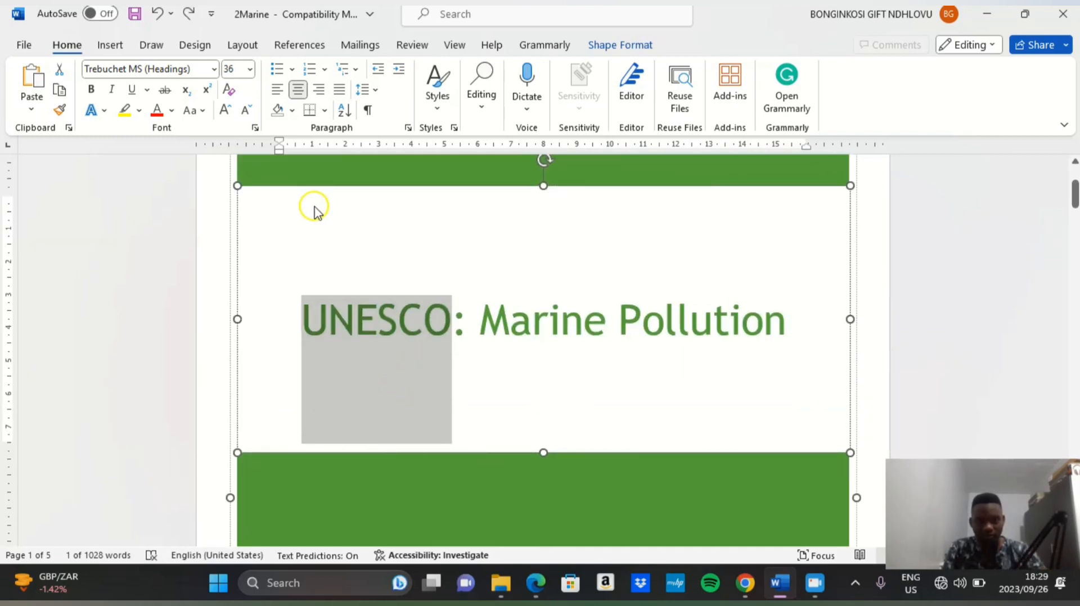
pyautogui.click(251, 129)
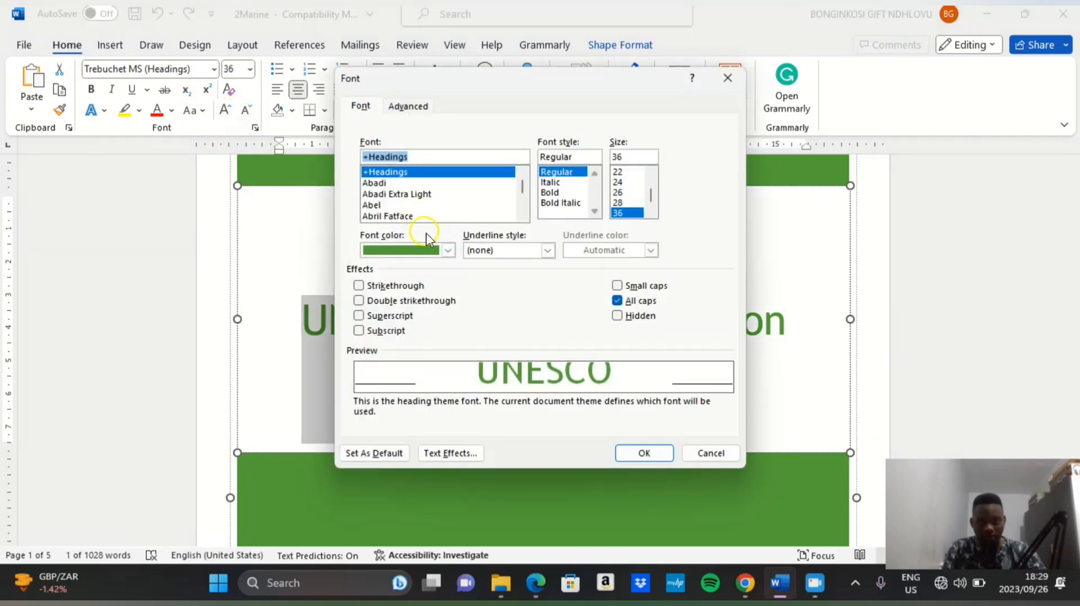
pyautogui.click(633, 288)
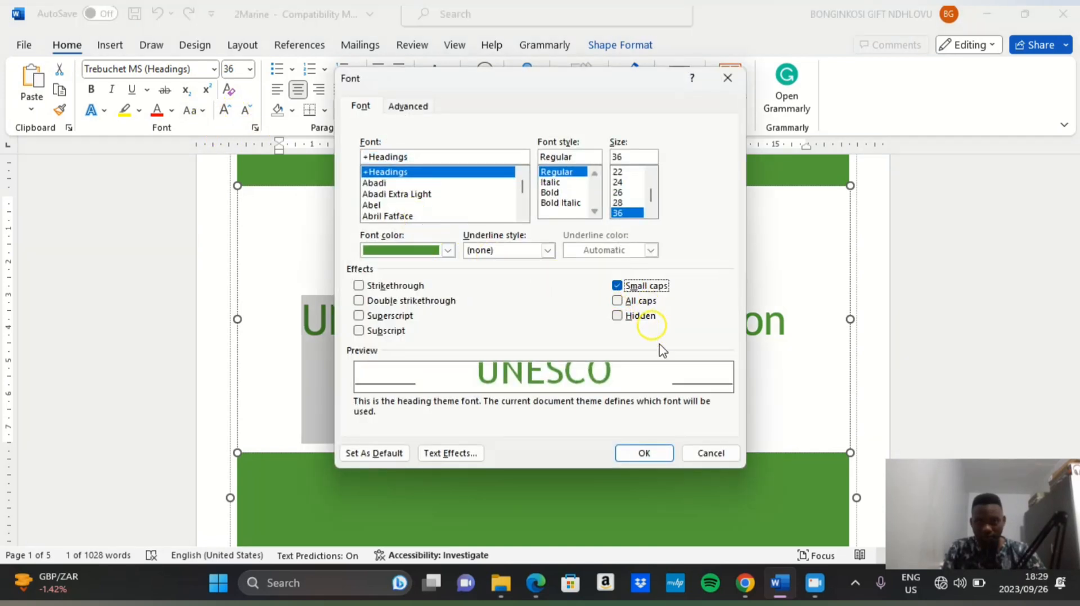
pyautogui.click(645, 453)
pyautogui.scroll(-2, 546, 391)
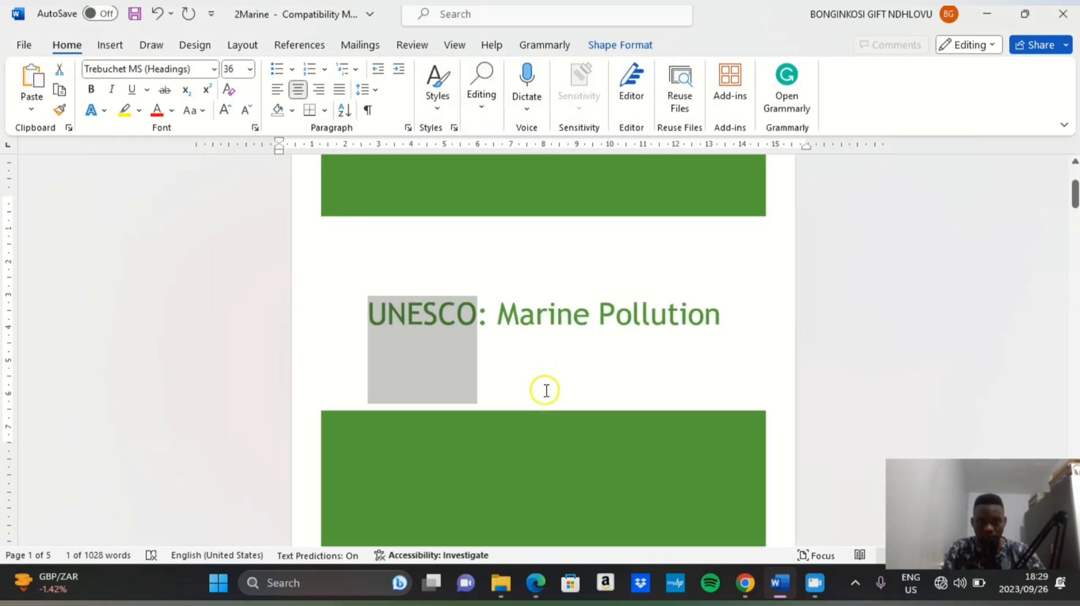
pyautogui.scroll(-2, 546, 391)
pyautogui.click(377, 322)
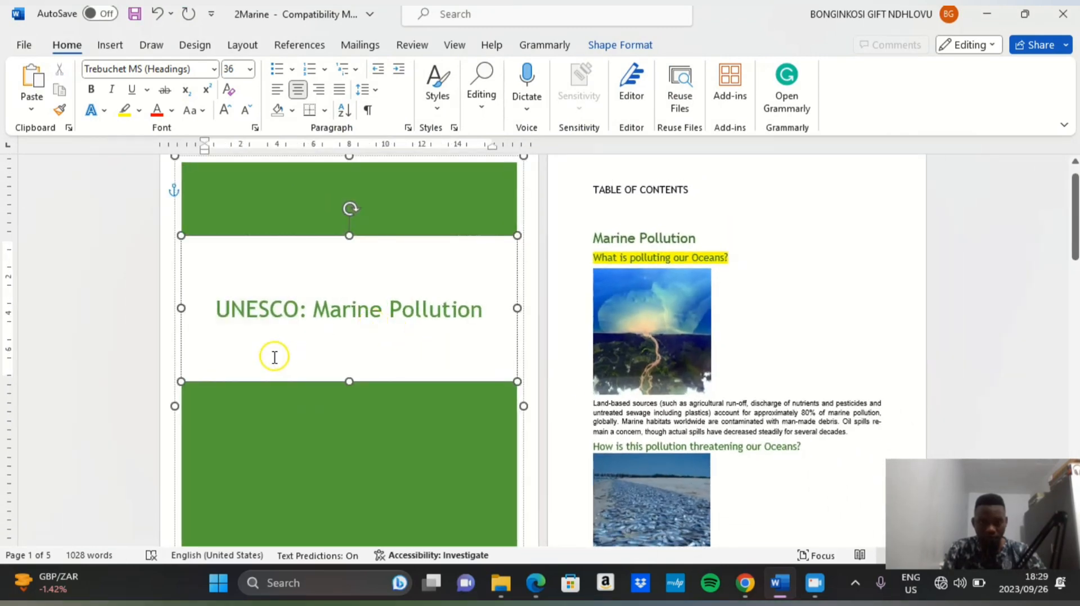
pyautogui.scroll(2, 275, 357)
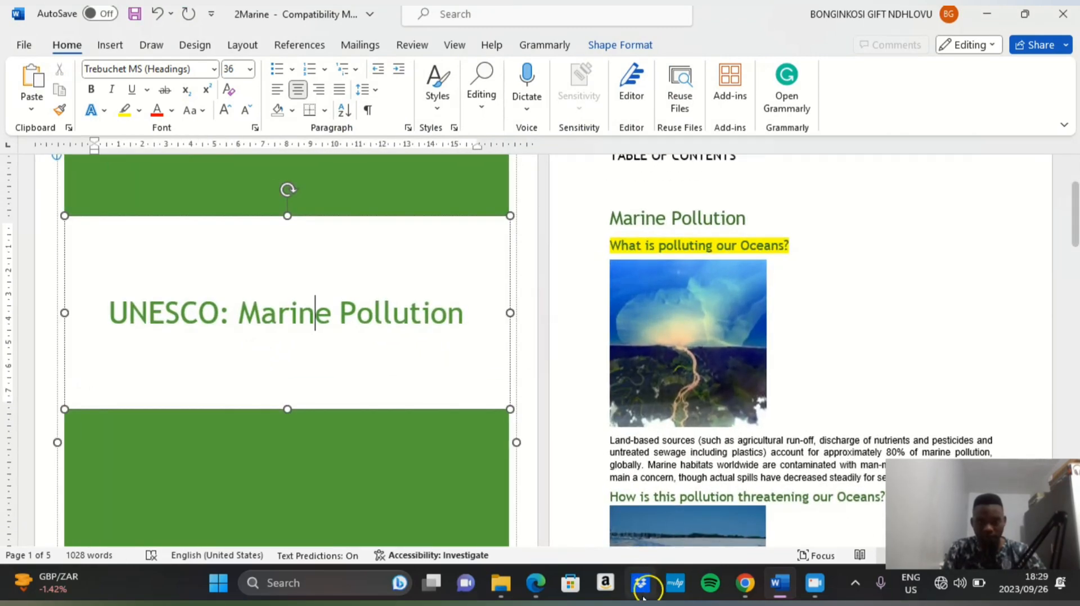
# - Switch to the exam PDF in Edge and compare the question 2.1 wording with the document's title
pyautogui.click(536, 584)
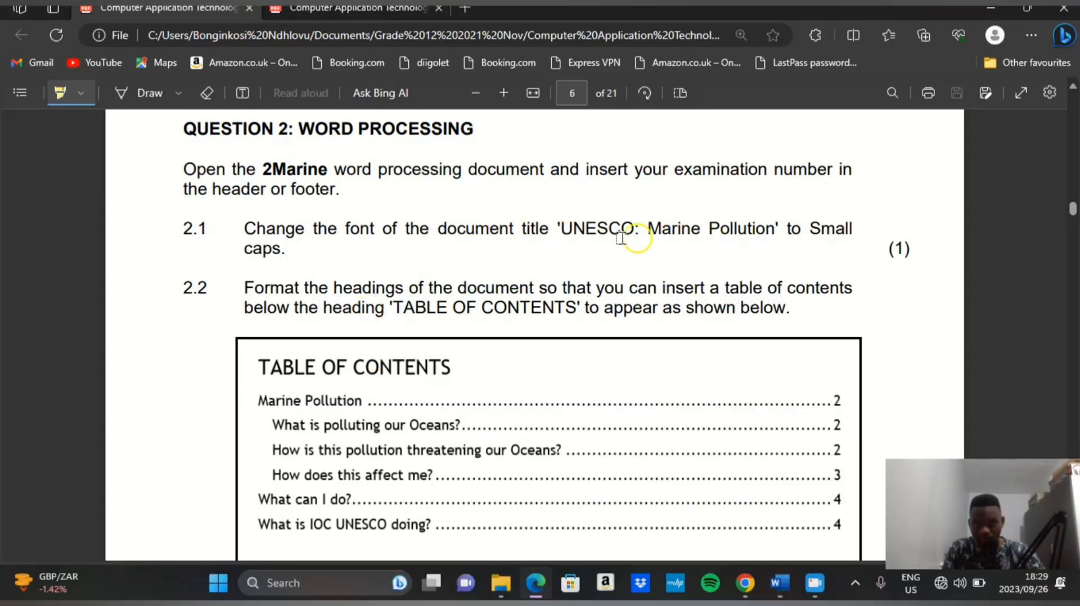
pyautogui.scroll(1, 442, 256)
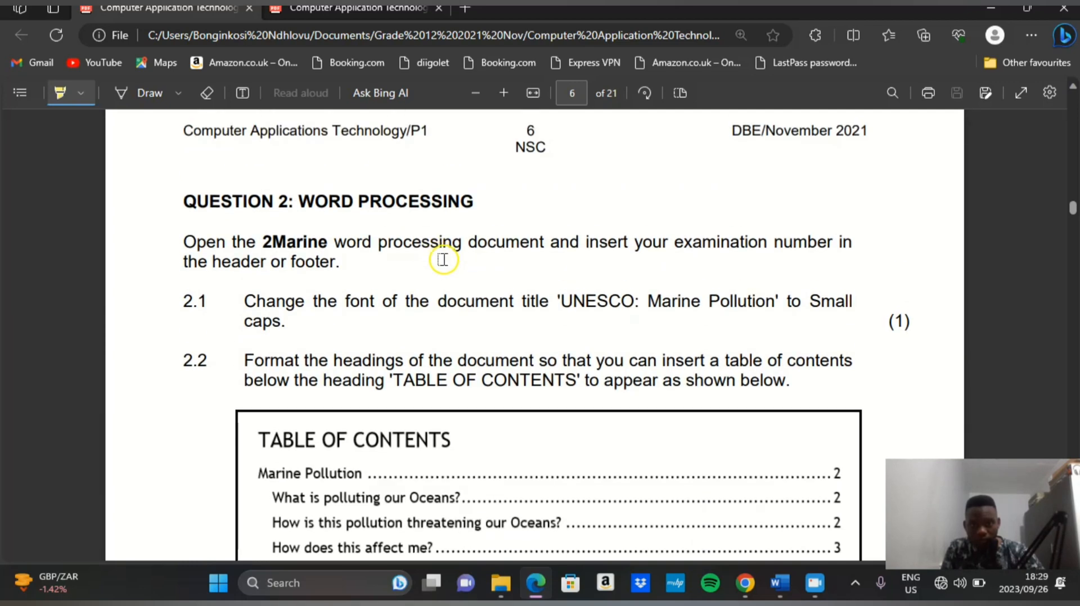
pyautogui.click(780, 584)
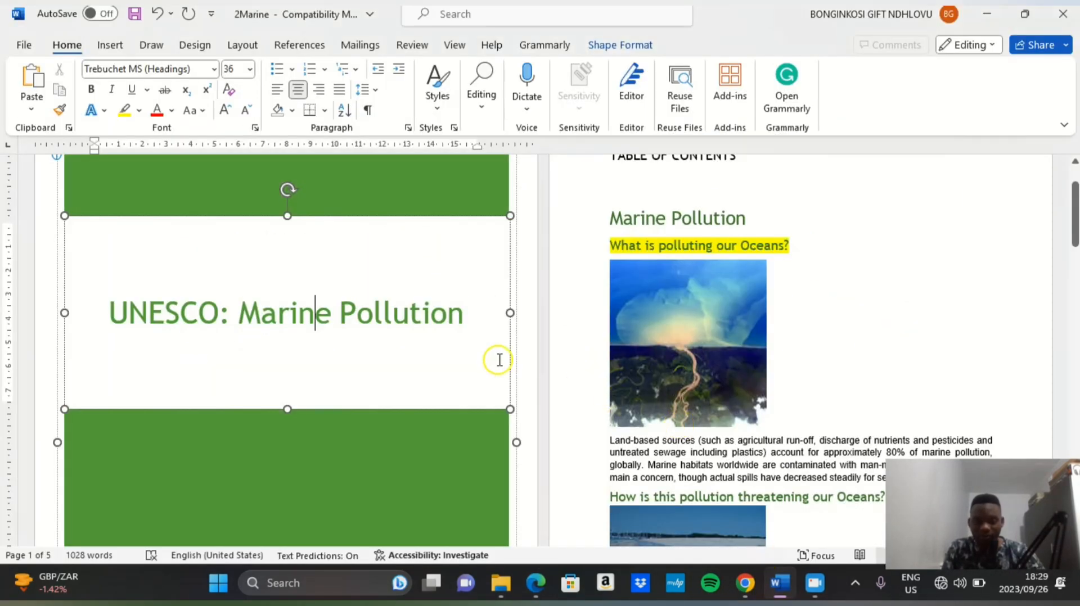
pyautogui.click(546, 592)
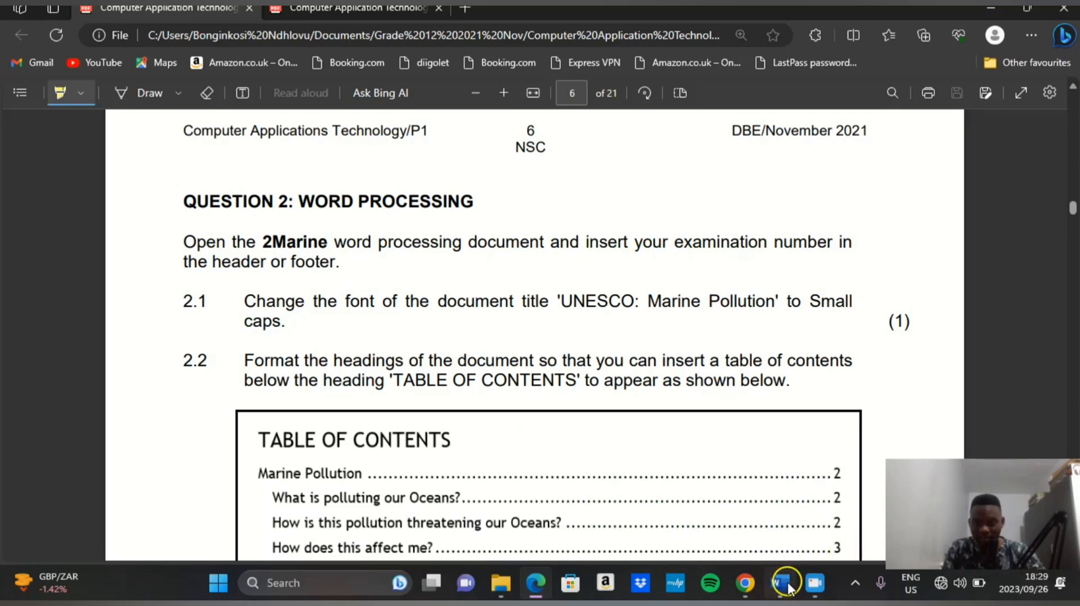
# - Back in Word, apply the Small caps font effect to the entire cover title 'UNESCO: Marine Pollution'
pyautogui.click(786, 585)
pyautogui.moveTo(421, 321); pyautogui.dragTo(128, 334)
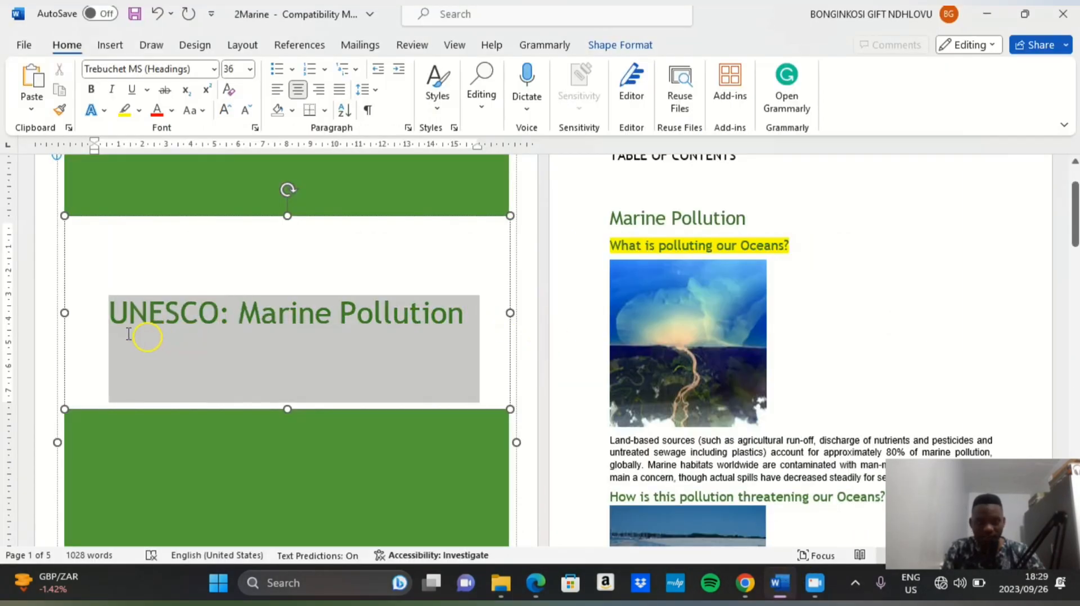
pyautogui.click(253, 130)
pyautogui.click(621, 288)
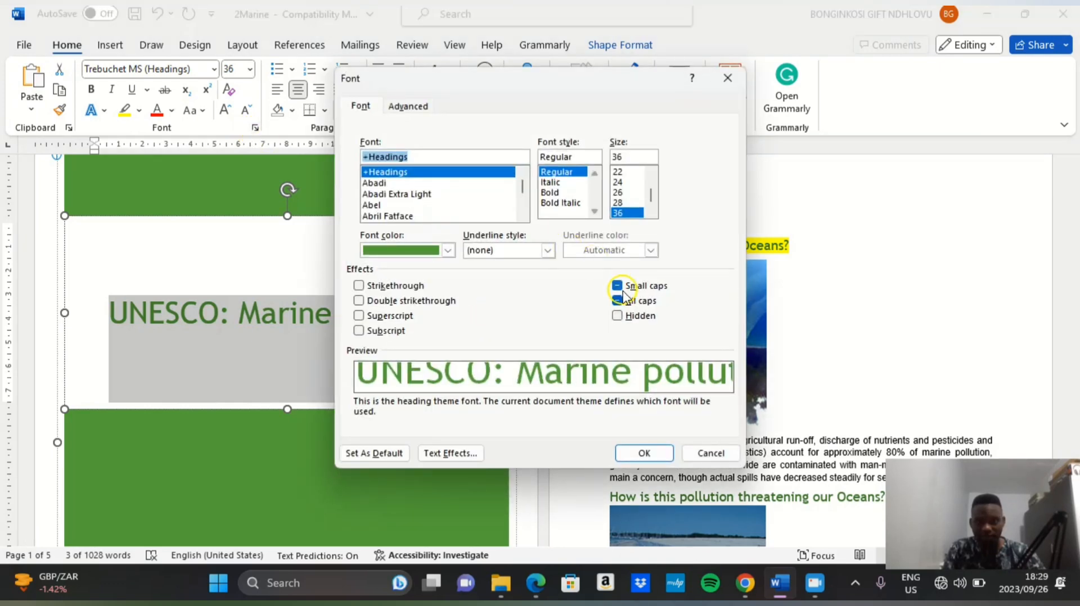
pyautogui.click(619, 287)
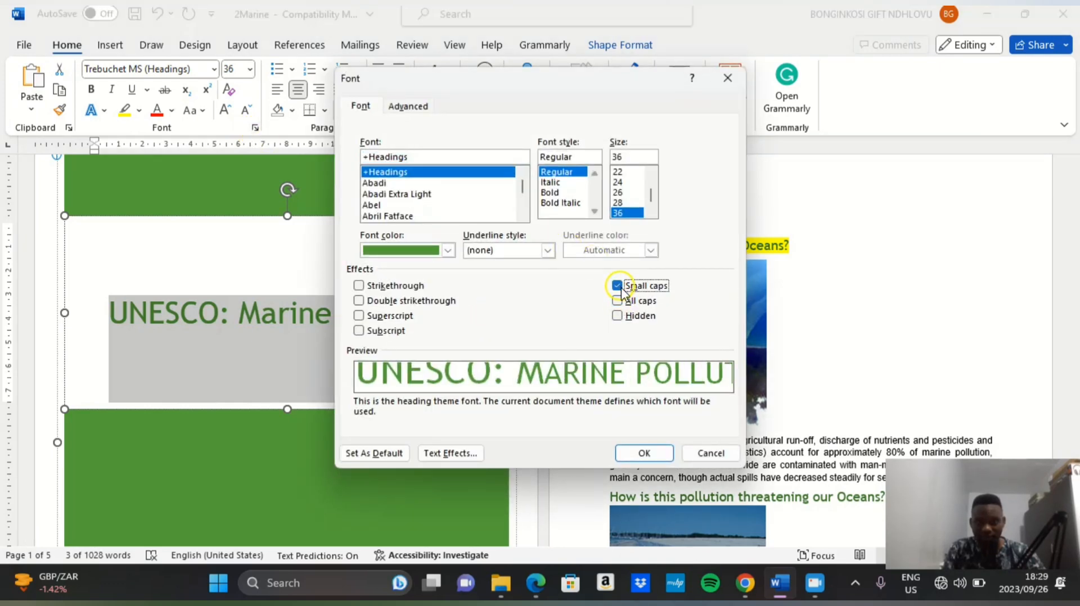
pyautogui.click(645, 453)
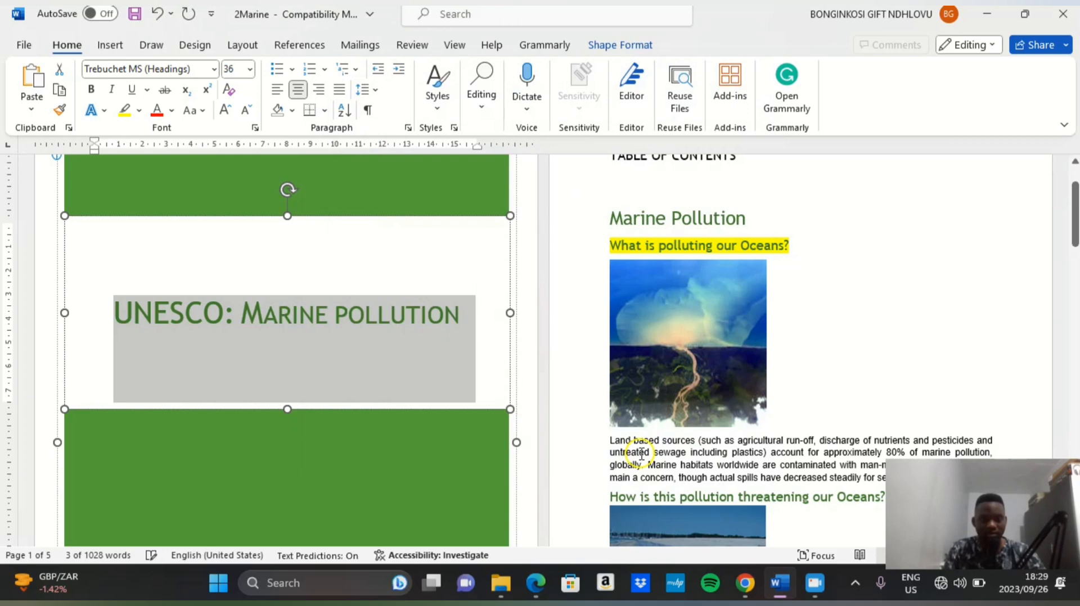
pyautogui.click(375, 367)
pyautogui.scroll(-2, 366, 405)
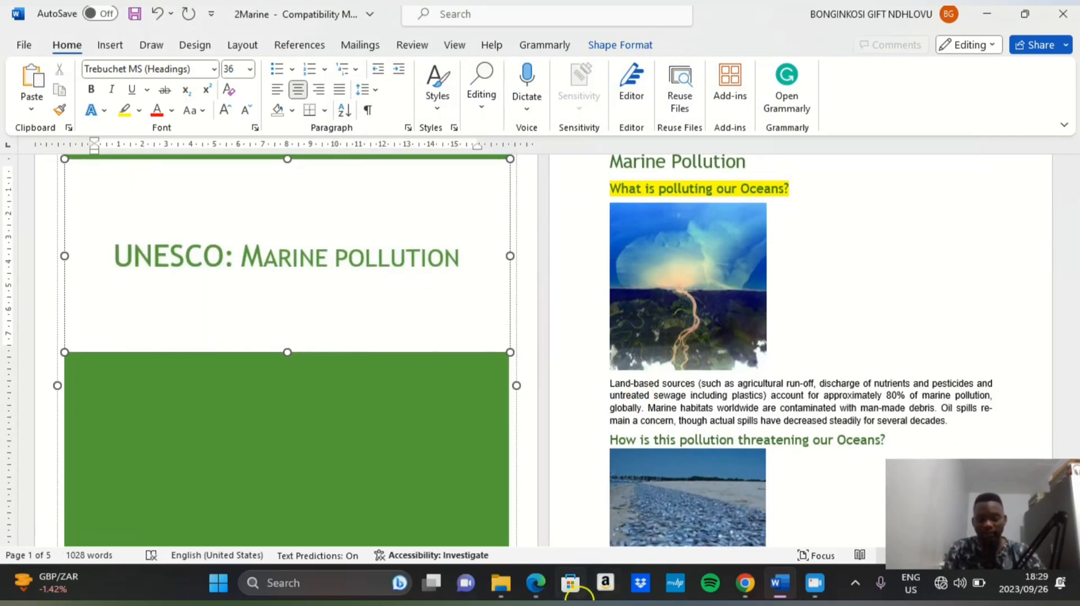
# - Switch to the exam PDF in Edge, highlight the full question 2.1 instruction and read question 2.2 with its sample table of contents
pyautogui.moveTo(535, 584)
pyautogui.click(542, 459)
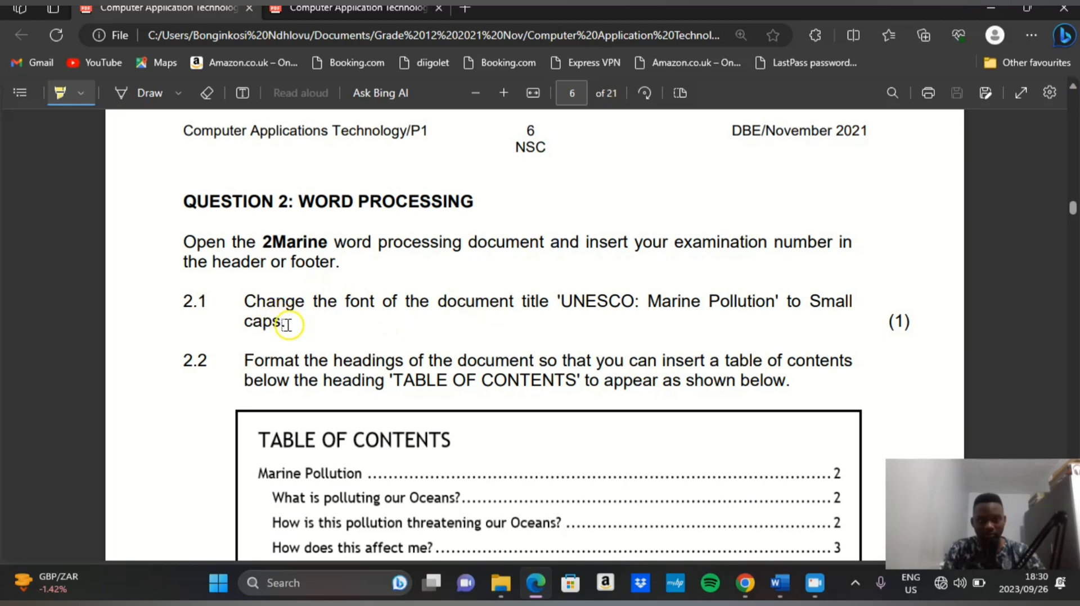
pyautogui.moveTo(287, 325); pyautogui.dragTo(246, 301)
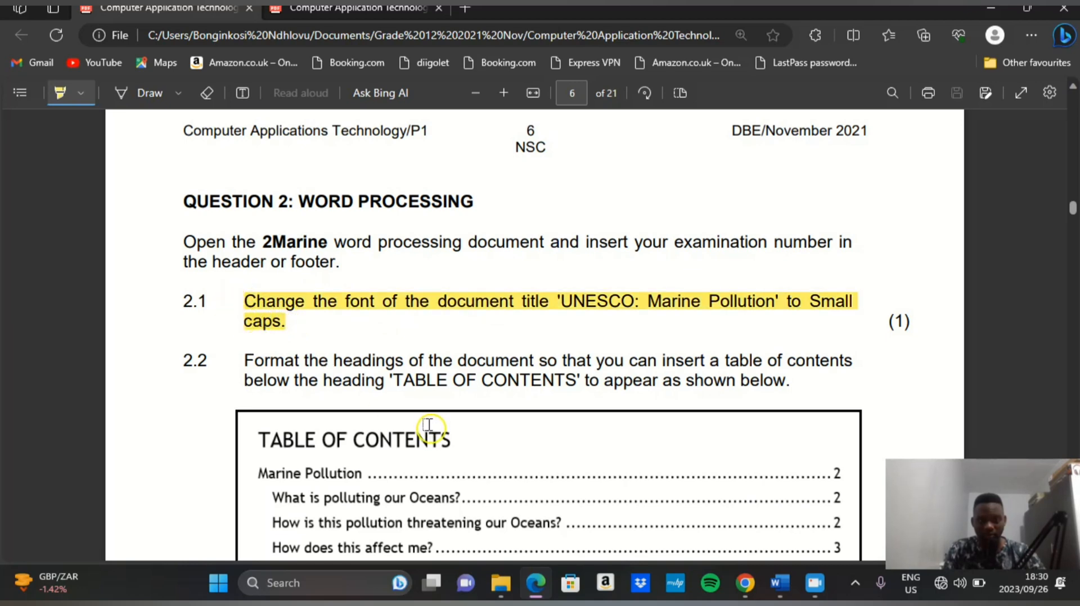
pyautogui.scroll(-3, 424, 405)
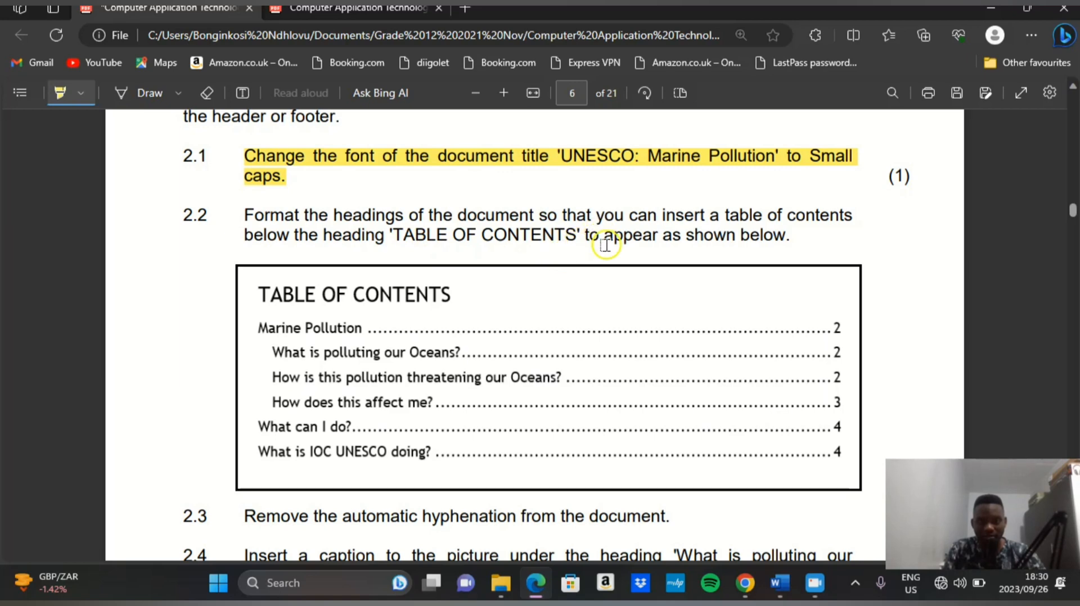
pyautogui.scroll(-2, 642, 270)
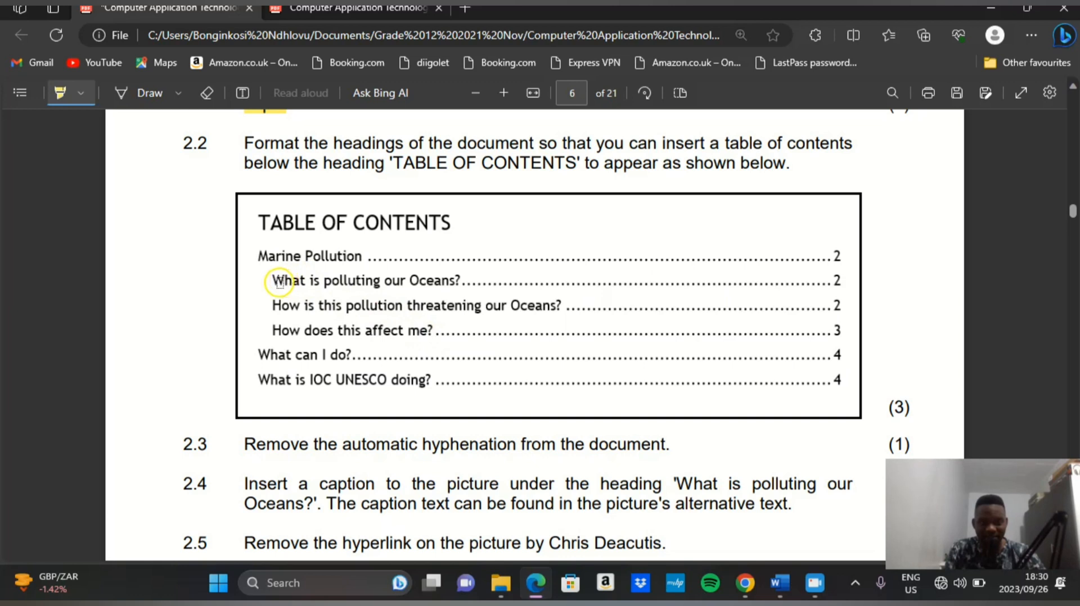
# - Highlight across the indented subheadings in question 2.2's sample table of contents and switch back to the 2Marine document in Word
pyautogui.moveTo(277, 284); pyautogui.dragTo(431, 342)
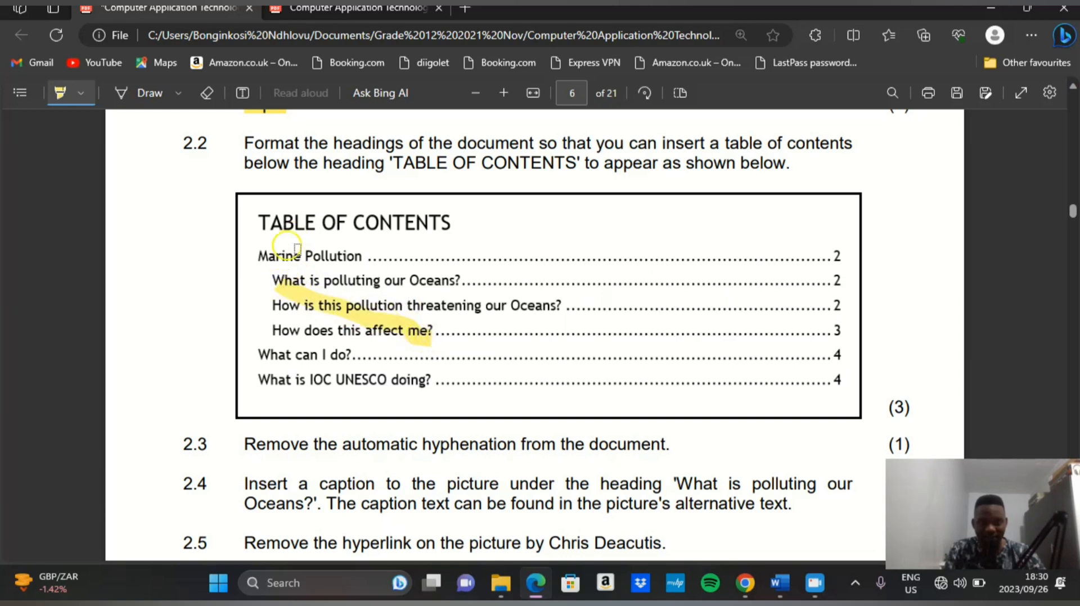
pyautogui.click(207, 94)
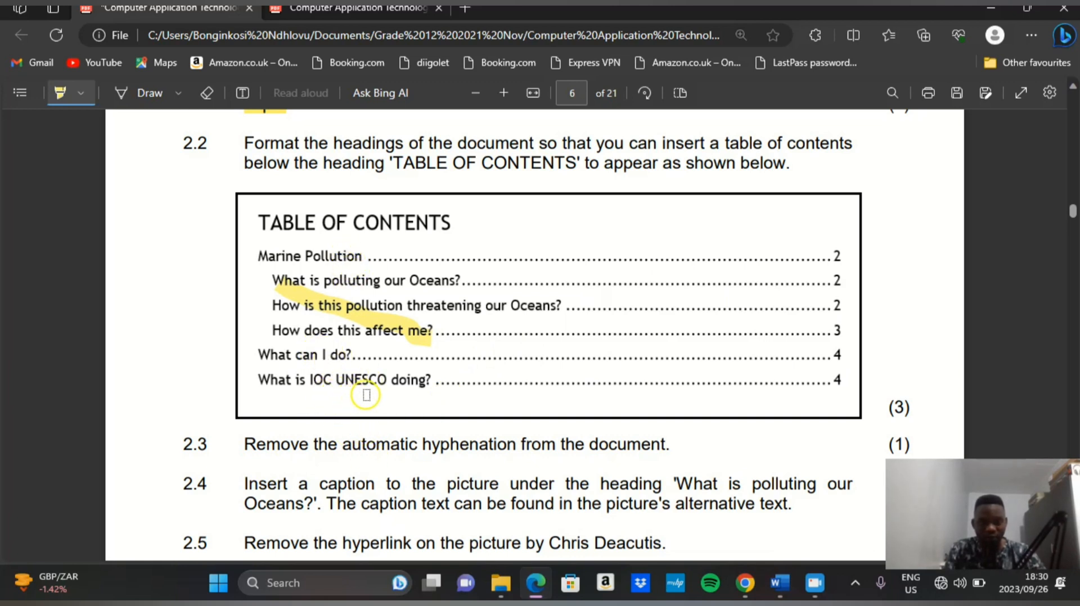
pyautogui.click(779, 584)
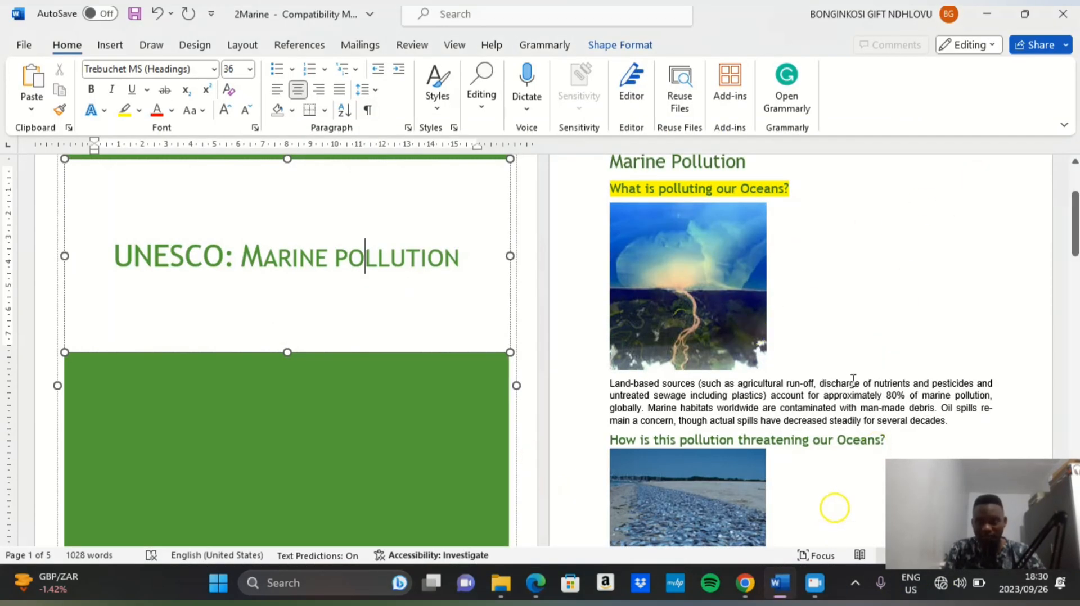
# - Examine the styles used for the headings 'Marine Pollution' and 'What is polluting our Oceans?' below 'TABLE OF CONTENTS'
pyautogui.scroll(-1, 561, 309)
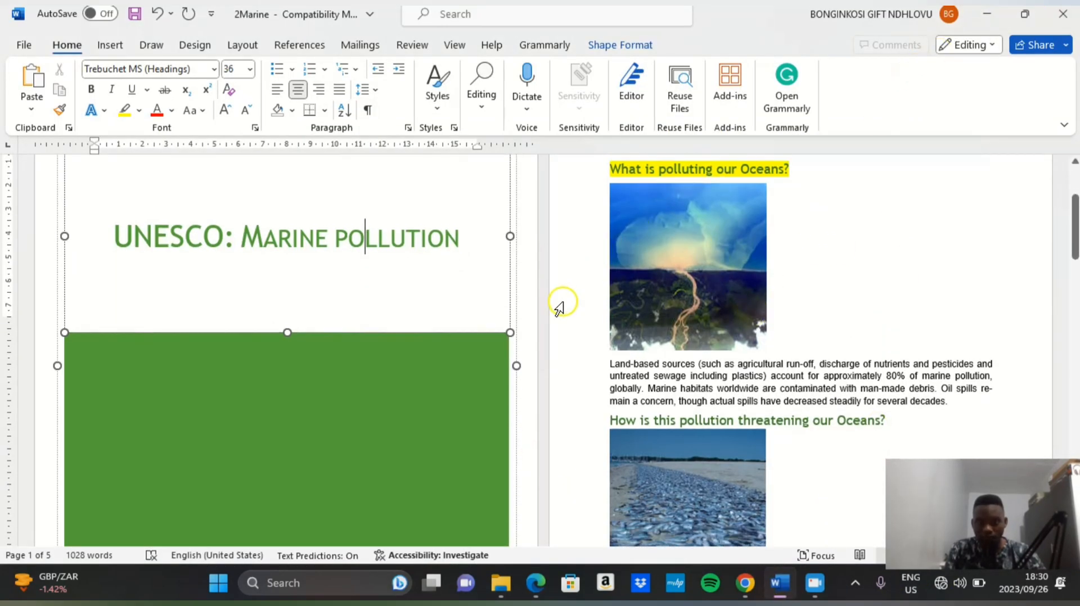
pyautogui.scroll(2, 419, 355)
pyautogui.scroll(2, 420, 355)
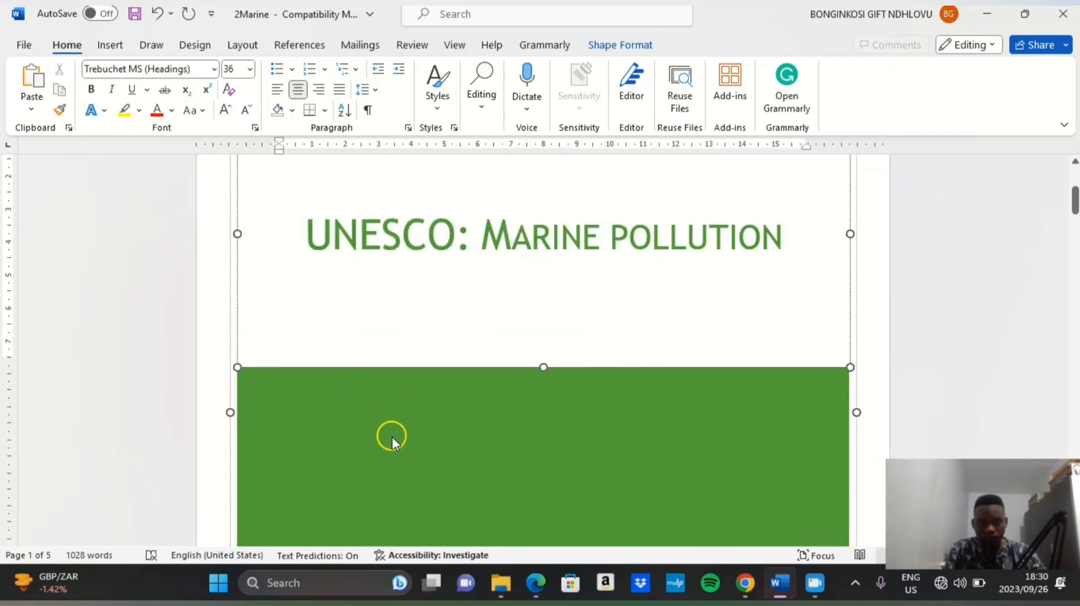
pyautogui.scroll(-10, 426, 419)
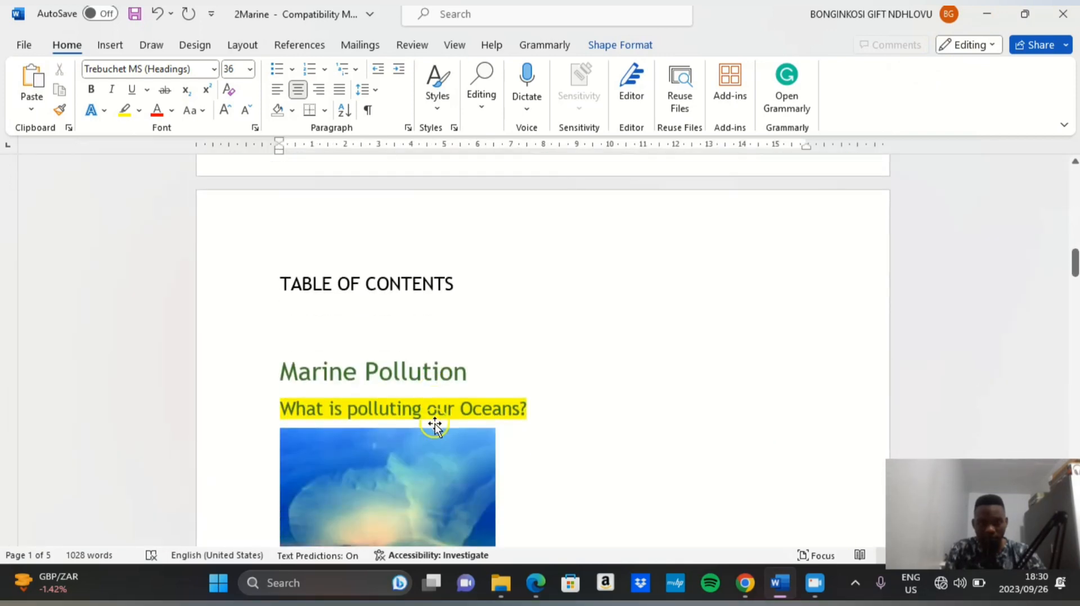
pyautogui.scroll(1, 433, 255)
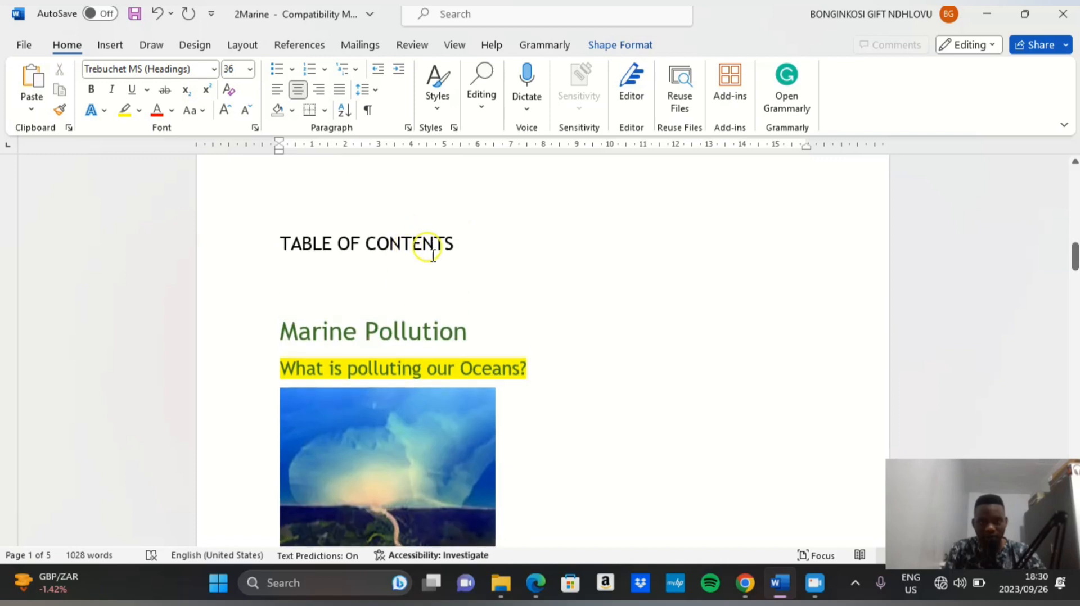
pyautogui.click(394, 338)
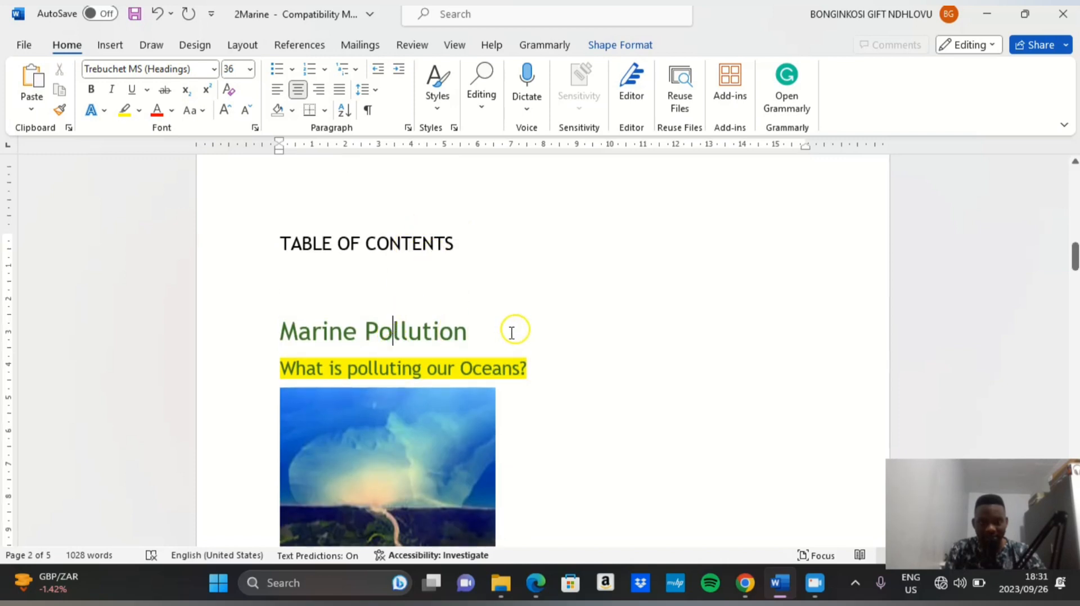
pyautogui.moveTo(471, 337); pyautogui.dragTo(322, 345)
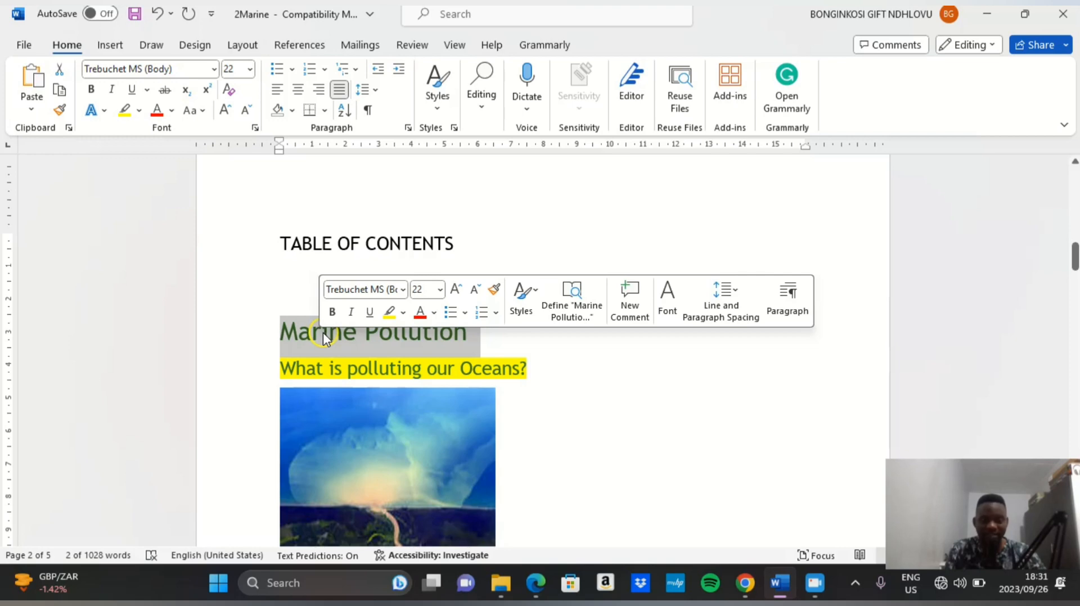
pyautogui.click(323, 332)
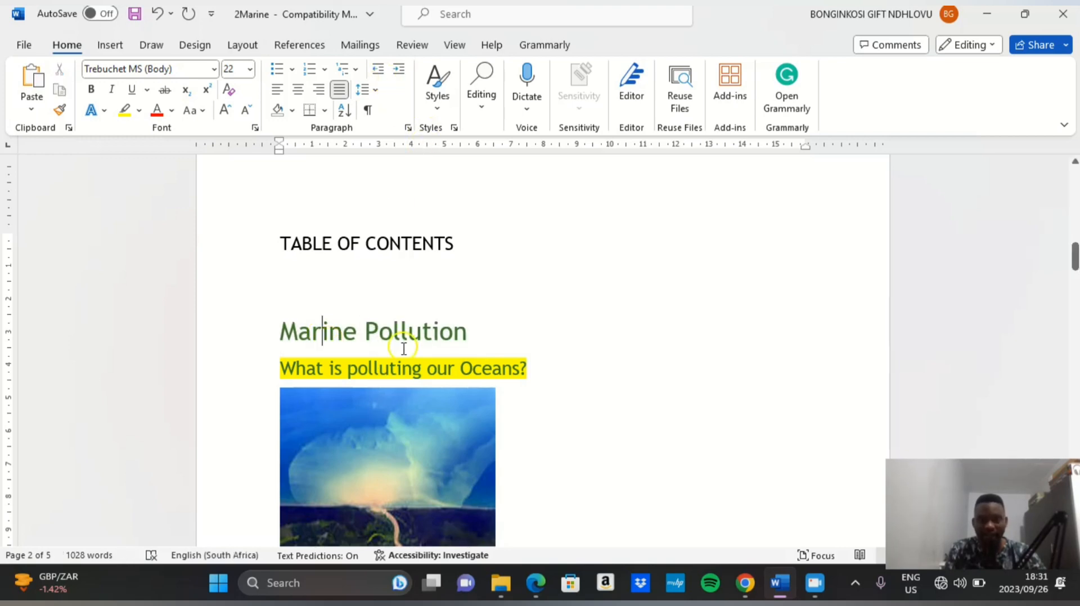
pyautogui.scroll(-7, 404, 349)
pyautogui.scroll(3, 376, 326)
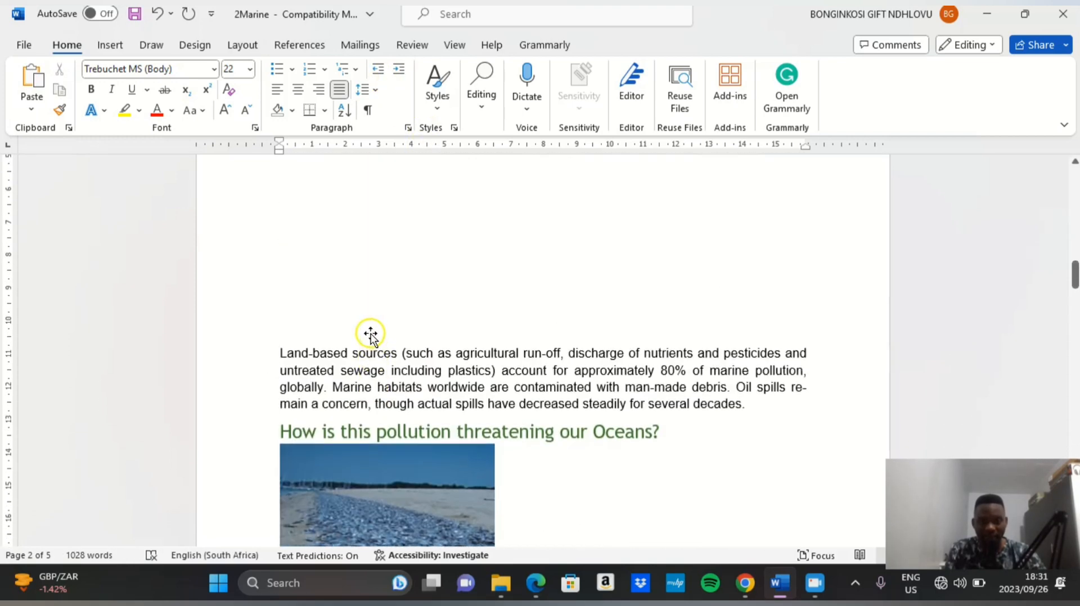
pyautogui.scroll(3, 370, 336)
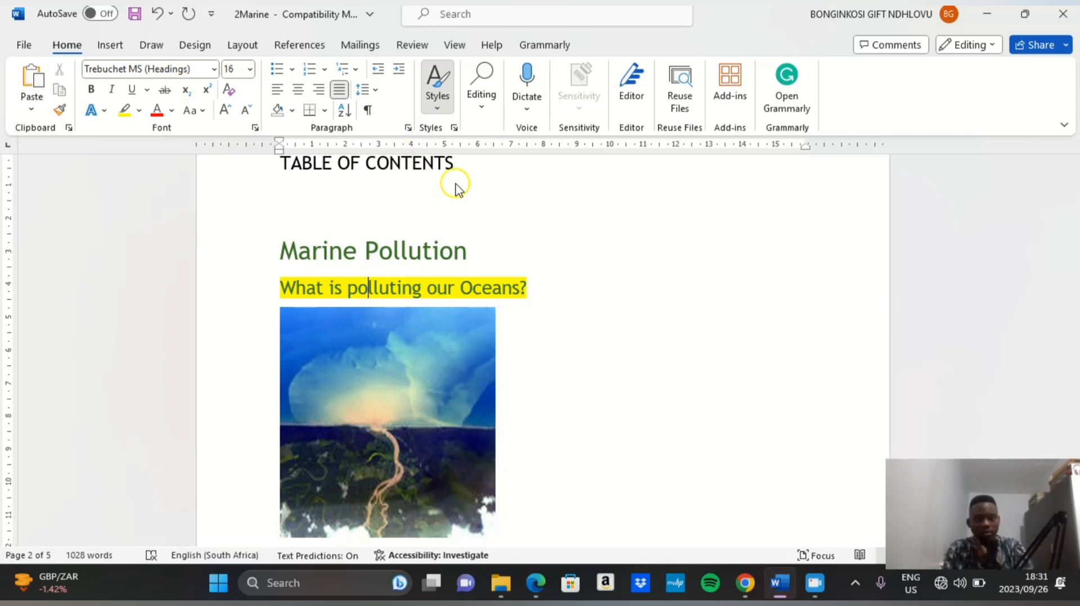
pyautogui.click(438, 84)
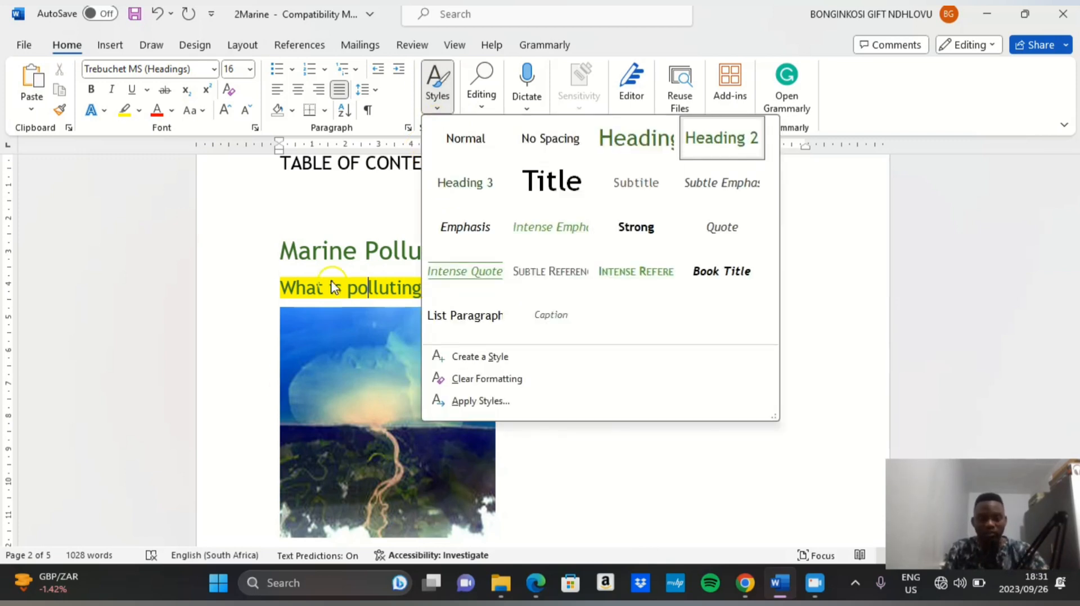
pyautogui.click(315, 234)
# - Examine the remaining headings in the document, from 'How is this pollution threatening our Oceans?' to 'What is IOC UNESCO doing?'
pyautogui.scroll(-5, 330, 250)
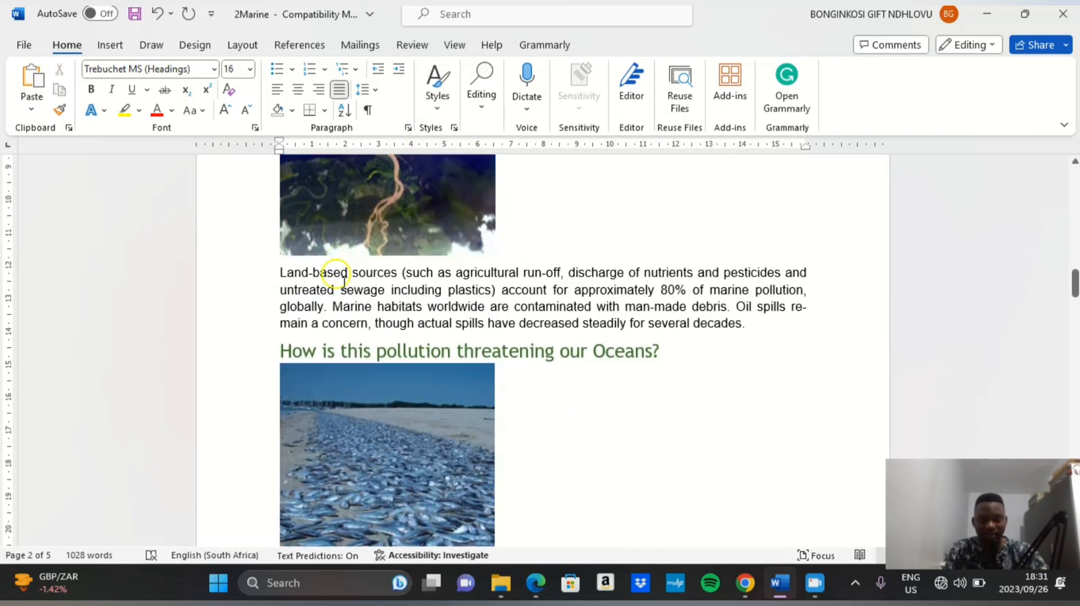
pyautogui.scroll(-12, 441, 338)
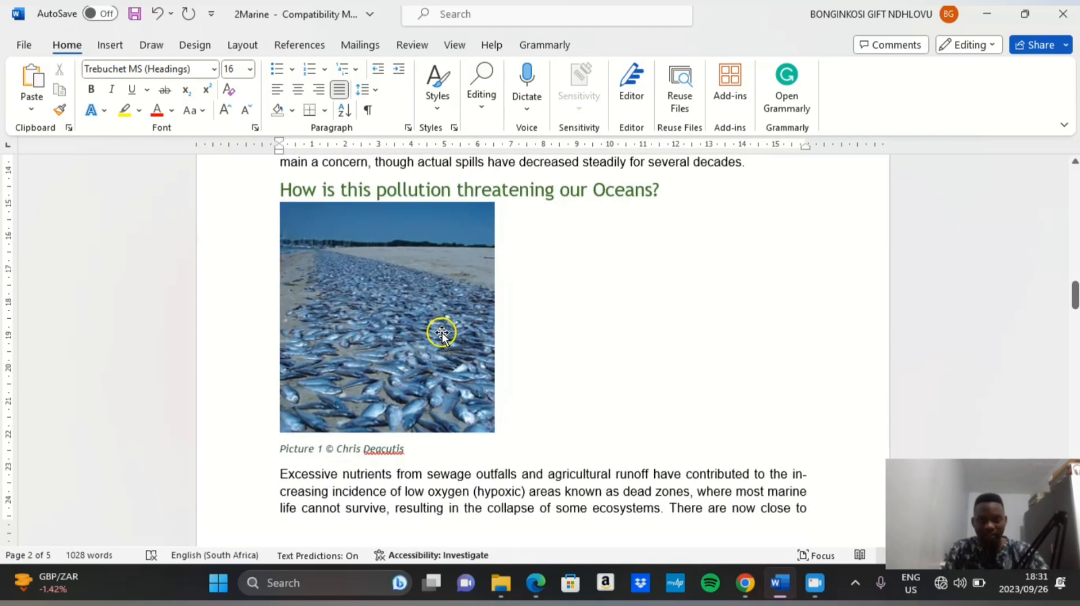
pyautogui.scroll(-4, 442, 337)
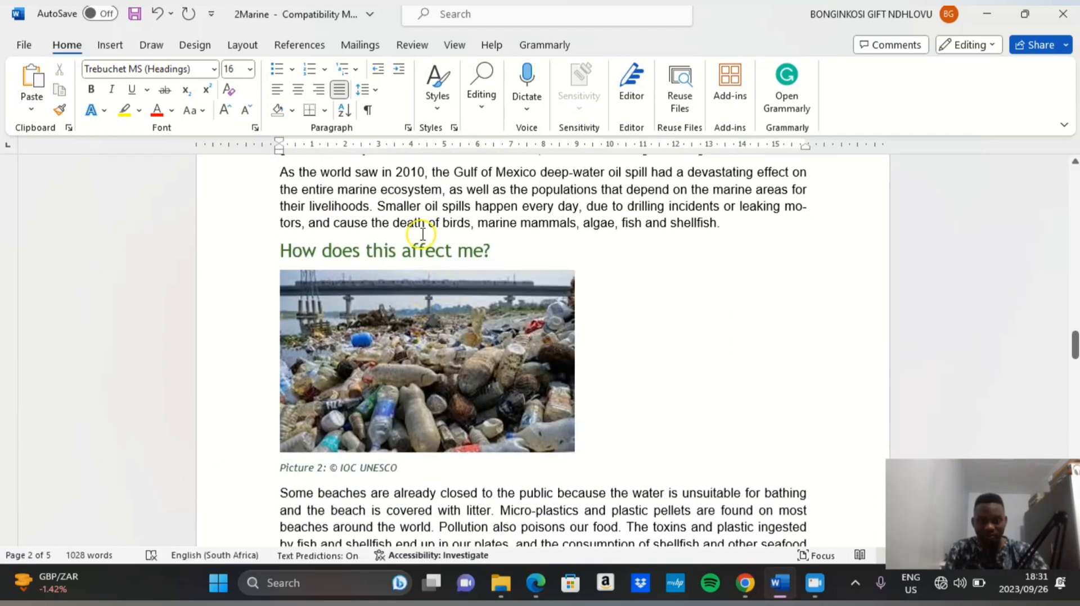
pyautogui.scroll(2, 439, 345)
pyautogui.scroll(-18, 439, 346)
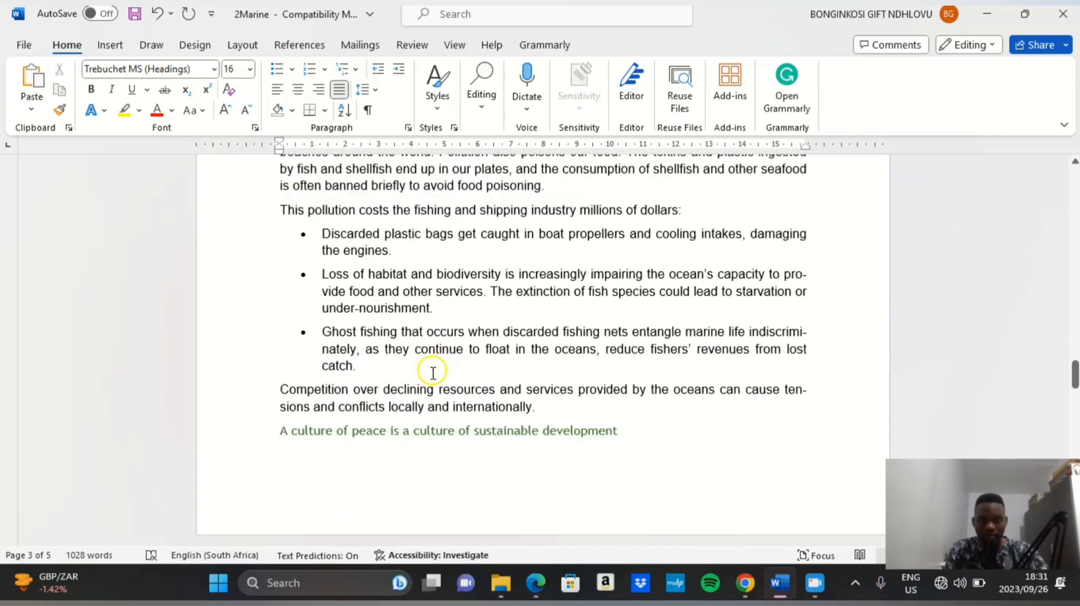
pyautogui.scroll(-1, 428, 376)
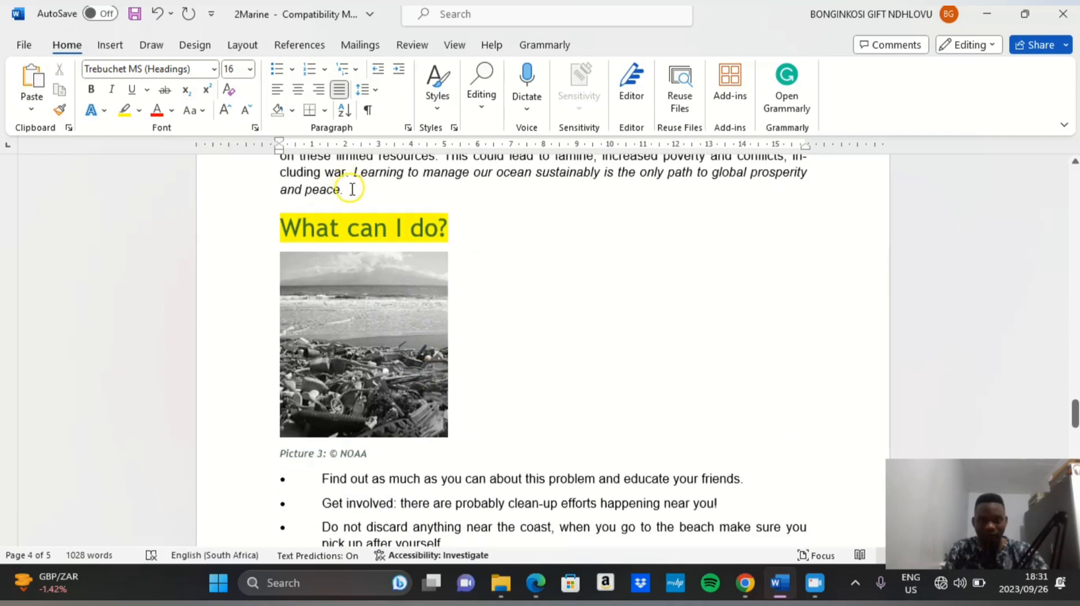
pyautogui.click(359, 223)
pyautogui.scroll(-7, 363, 242)
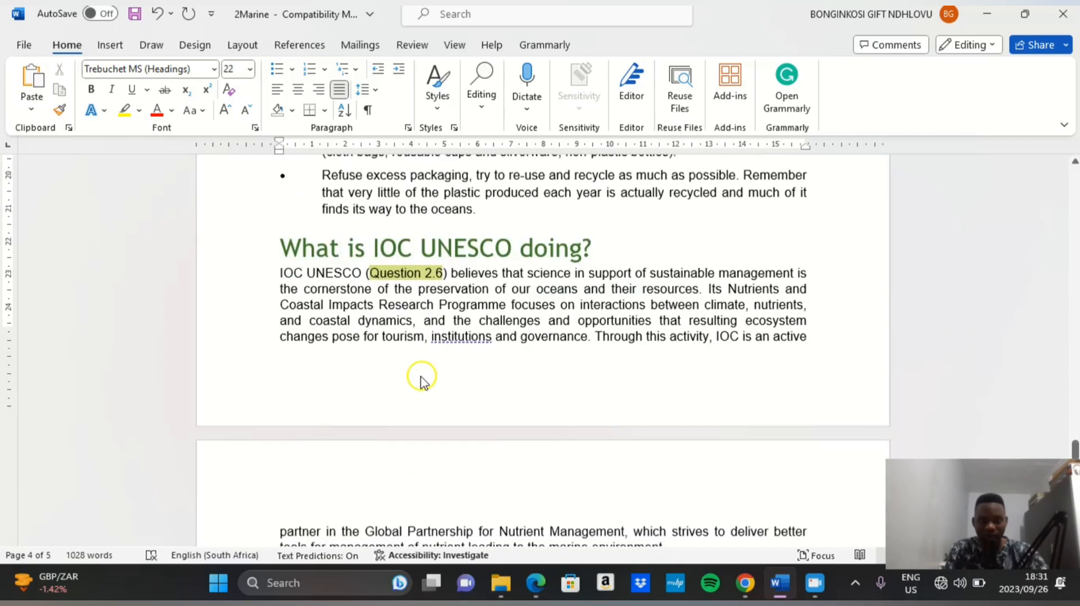
pyautogui.scroll(-1, 422, 382)
pyautogui.scroll(20, 374, 373)
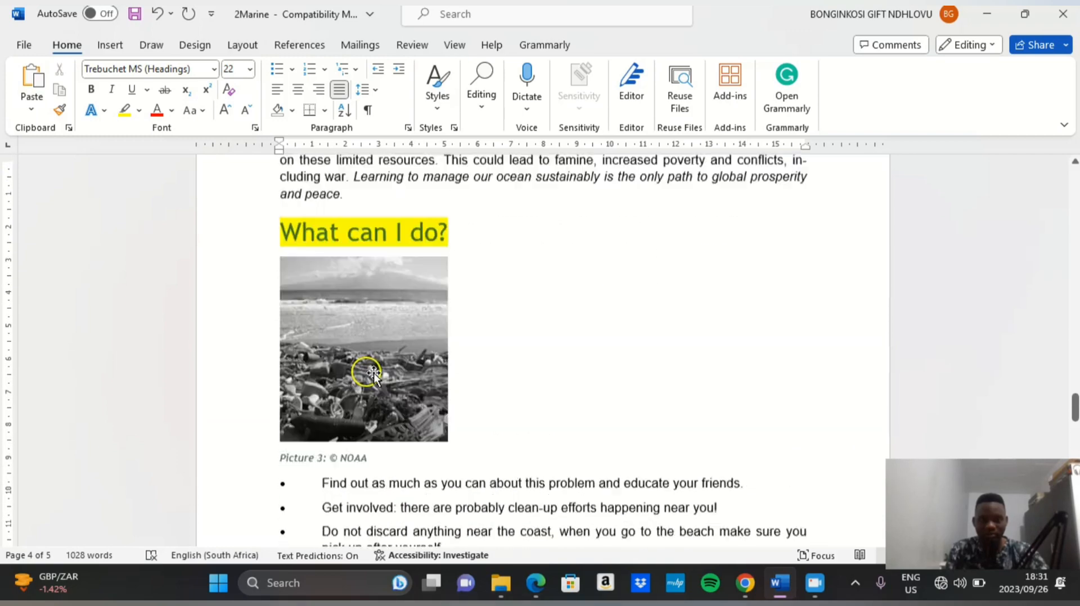
pyautogui.scroll(15, 384, 310)
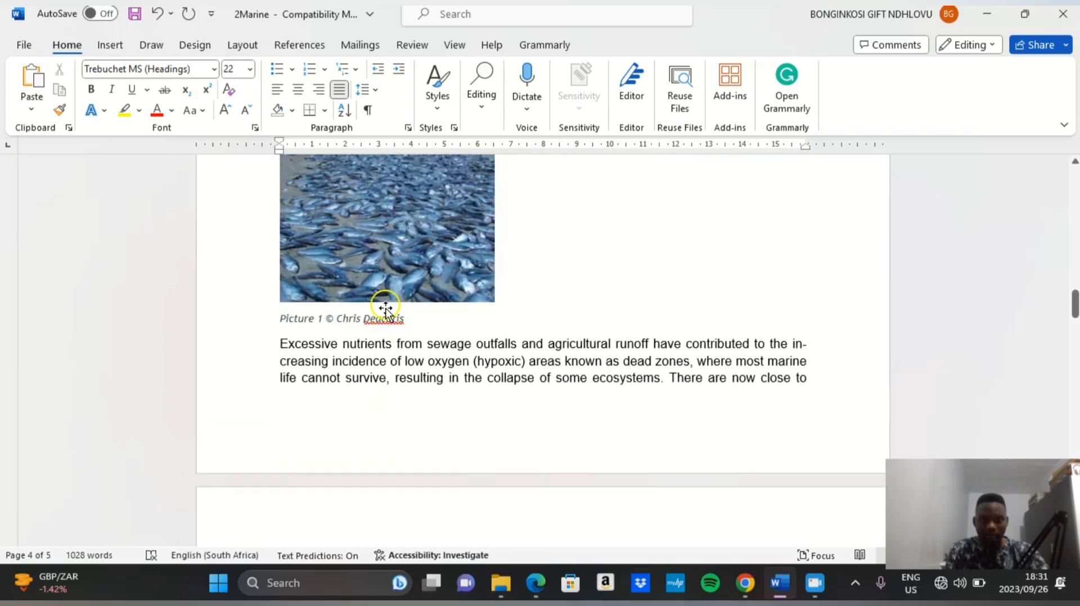
pyautogui.scroll(6, 390, 315)
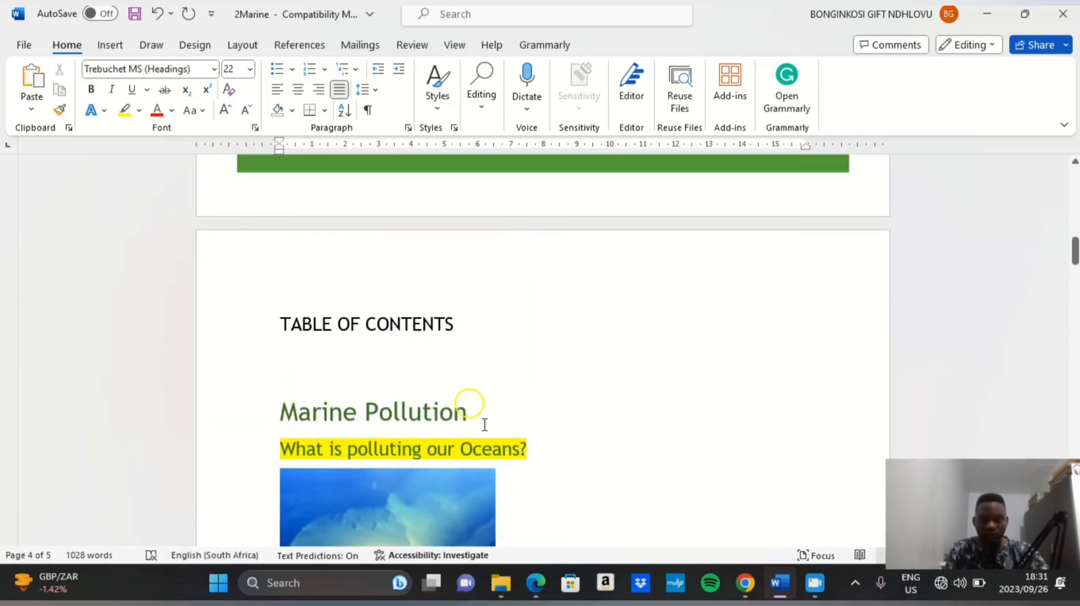
# - Apply the Heading 1 style to the heading 'Marine Pollution' on page 2
pyautogui.moveTo(481, 417); pyautogui.dragTo(306, 416)
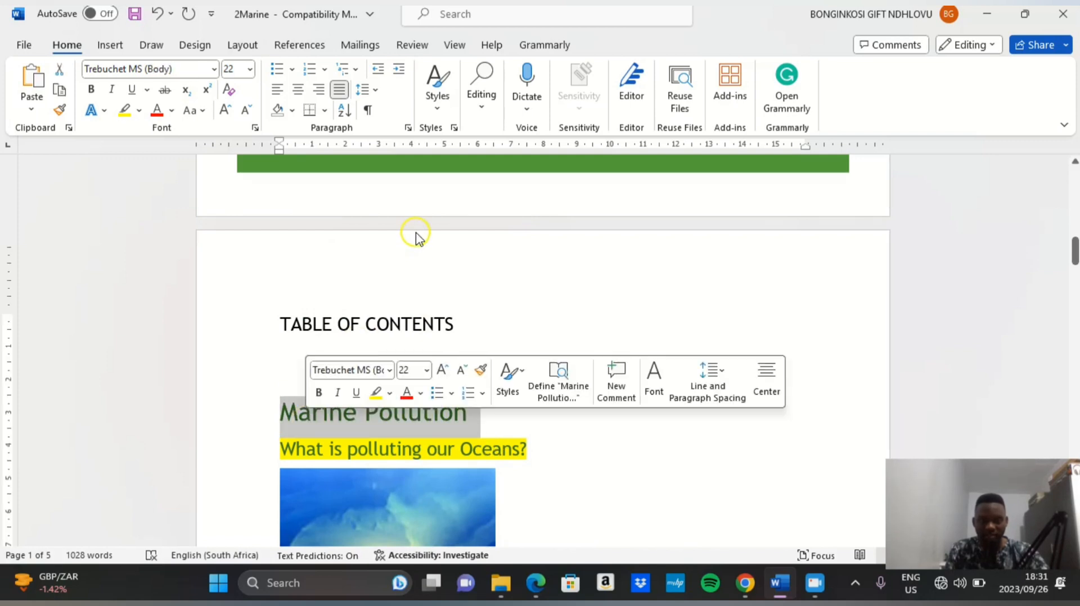
pyautogui.click(440, 104)
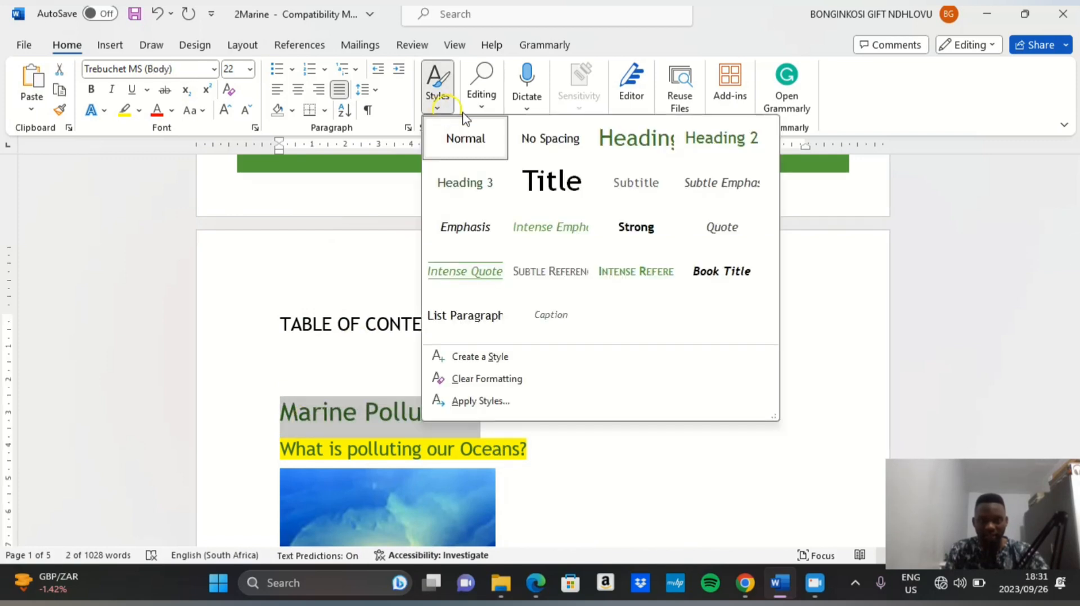
pyautogui.click(505, 380)
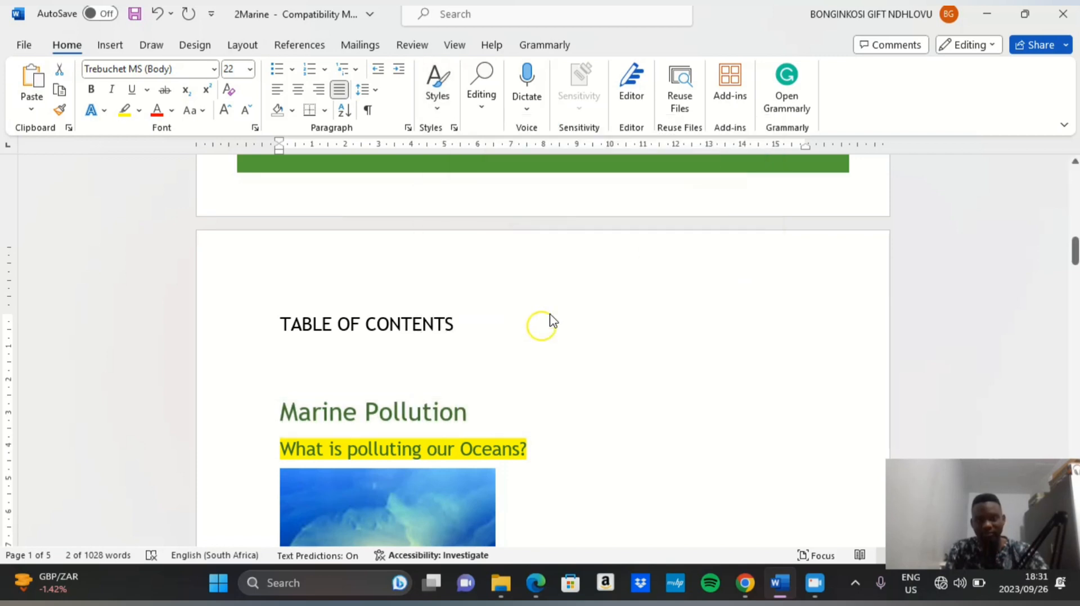
# - Add an empty line below the heading 'TABLE OF CONTENTS' and insert the built-in Automatic Table 2 table of contents there
pyautogui.click(478, 330)
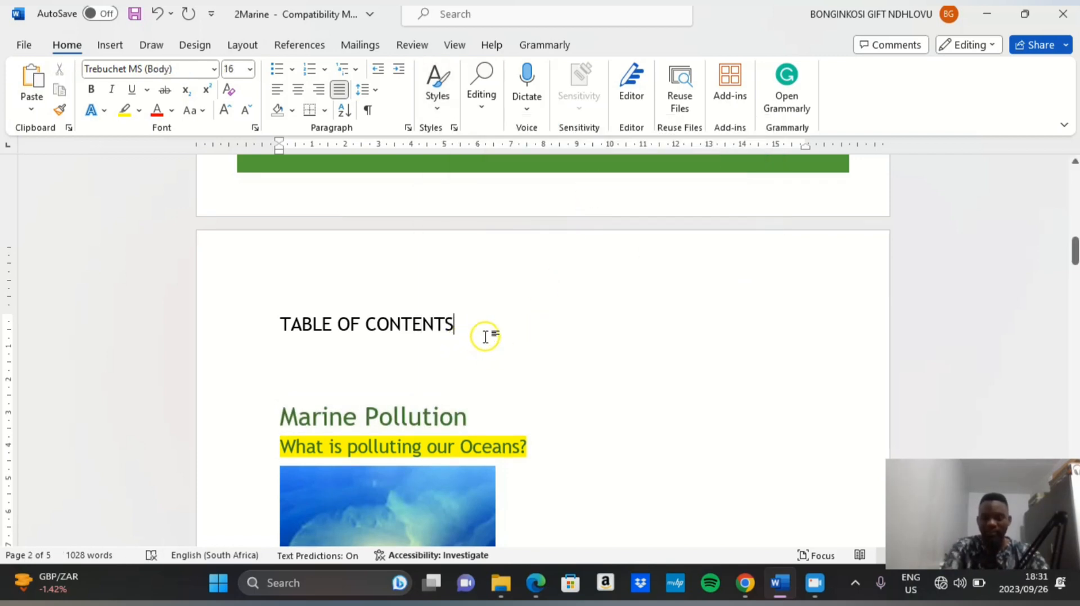
pyautogui.press('Return')
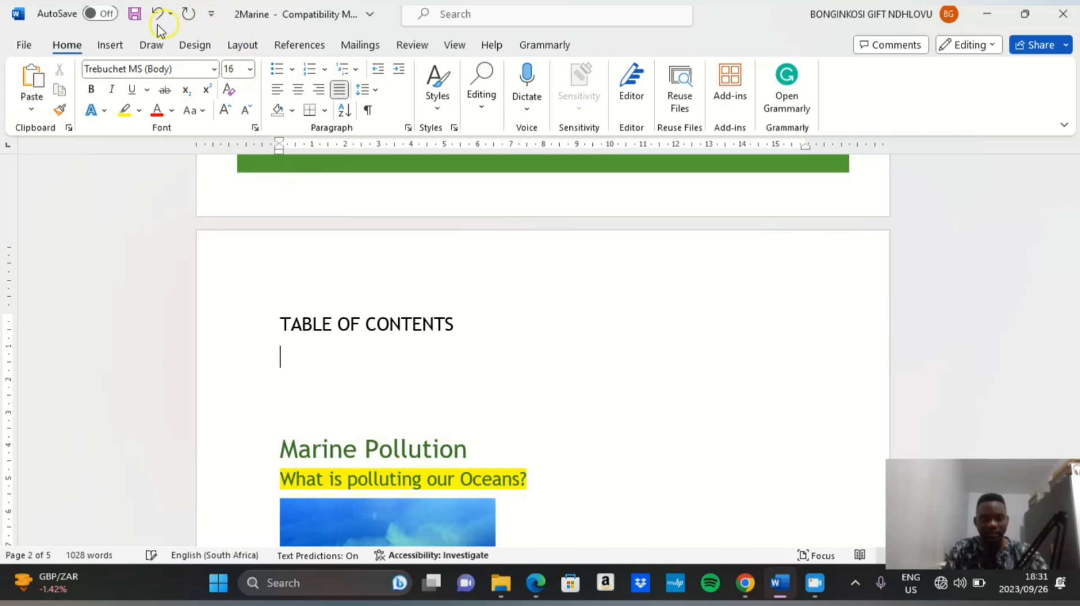
pyautogui.click(282, 45)
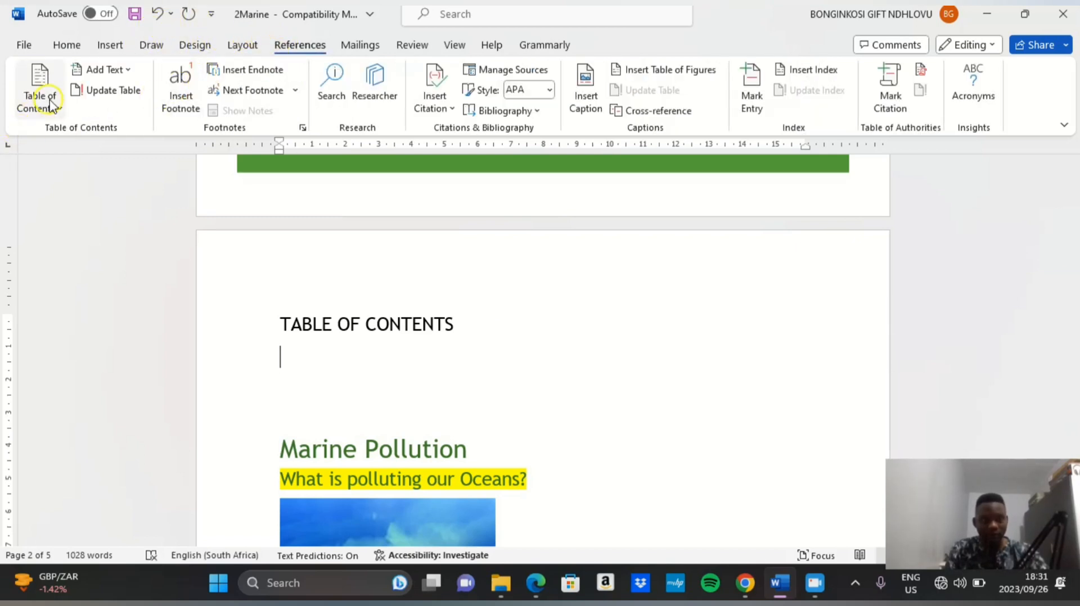
pyautogui.click(50, 105)
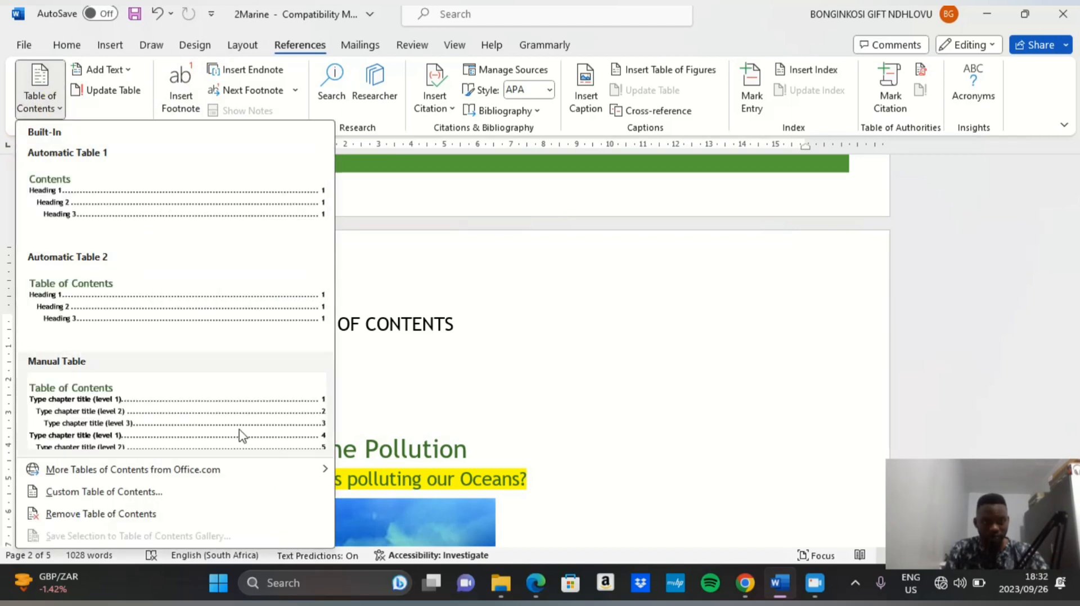
pyautogui.moveTo(513, 592)
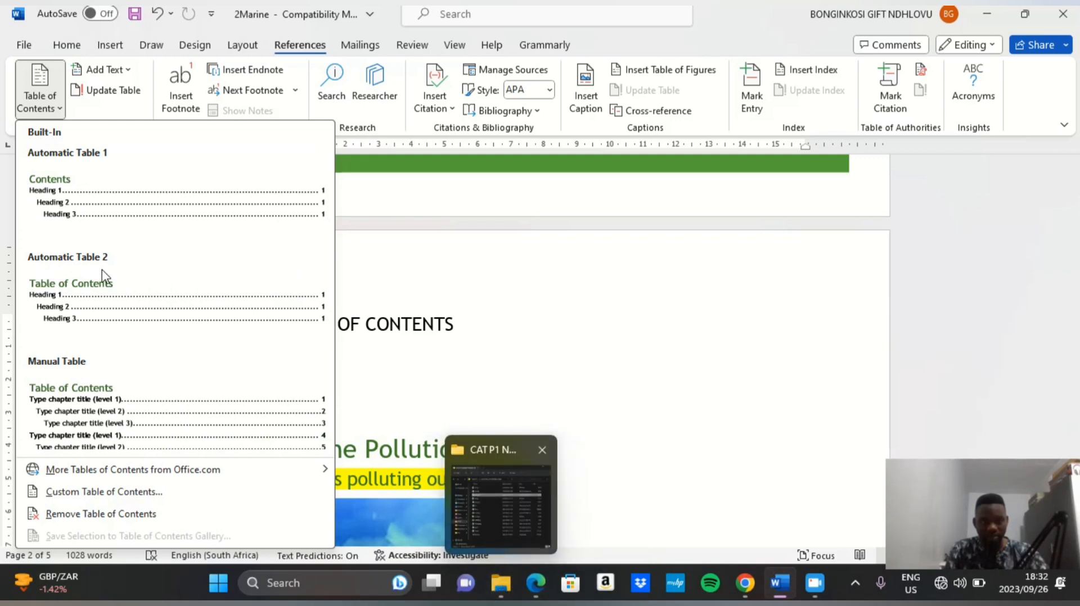
pyautogui.click(96, 293)
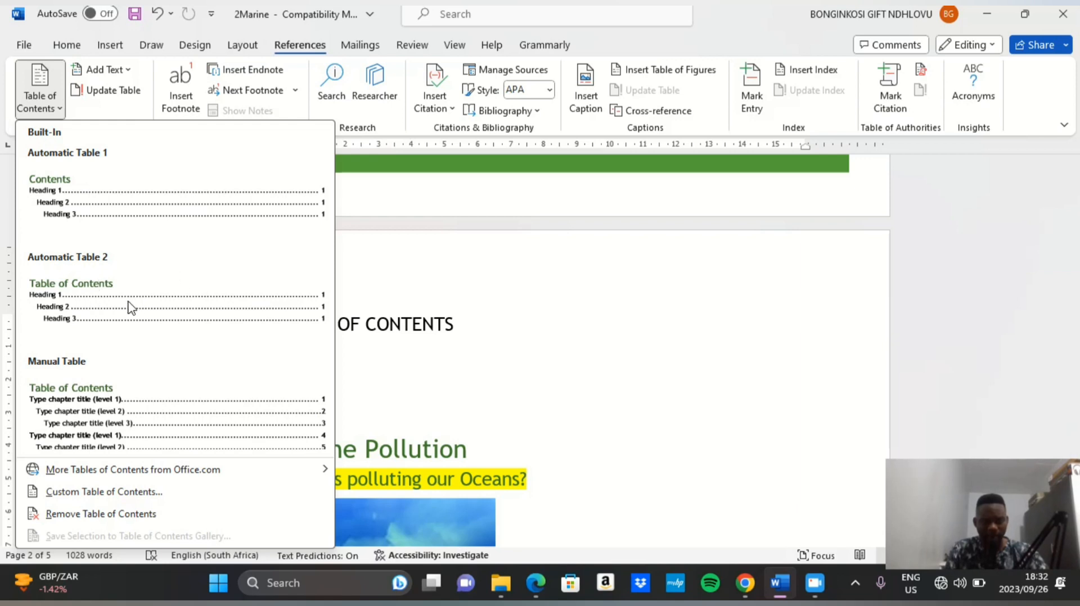
pyautogui.click(231, 323)
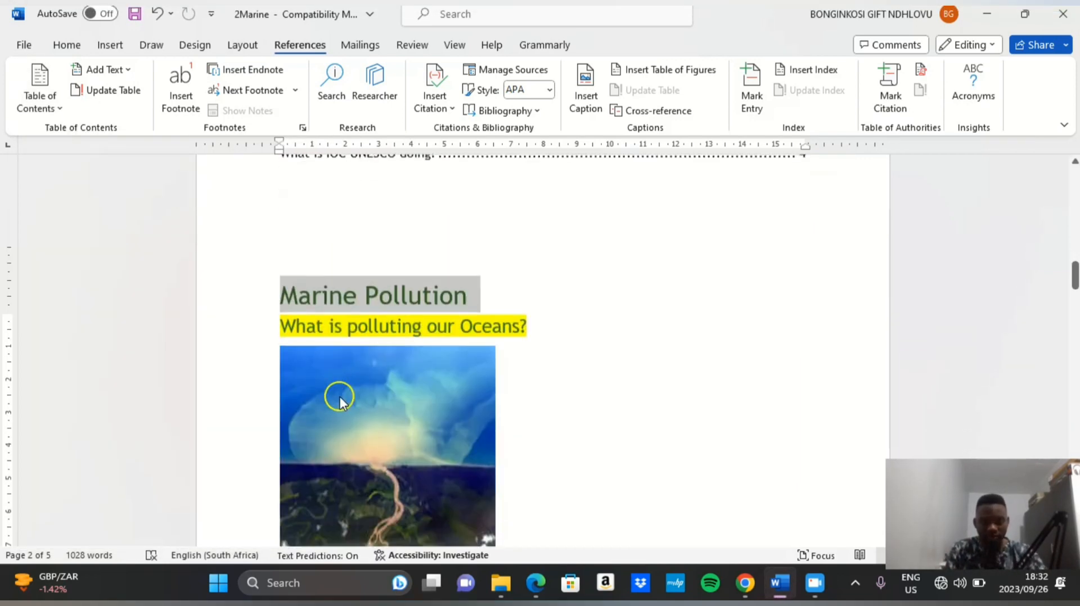
# - Compare the inserted table of contents with the question 2.2 sample in the exam PDF in Edge and return to Word
pyautogui.scroll(4, 369, 338)
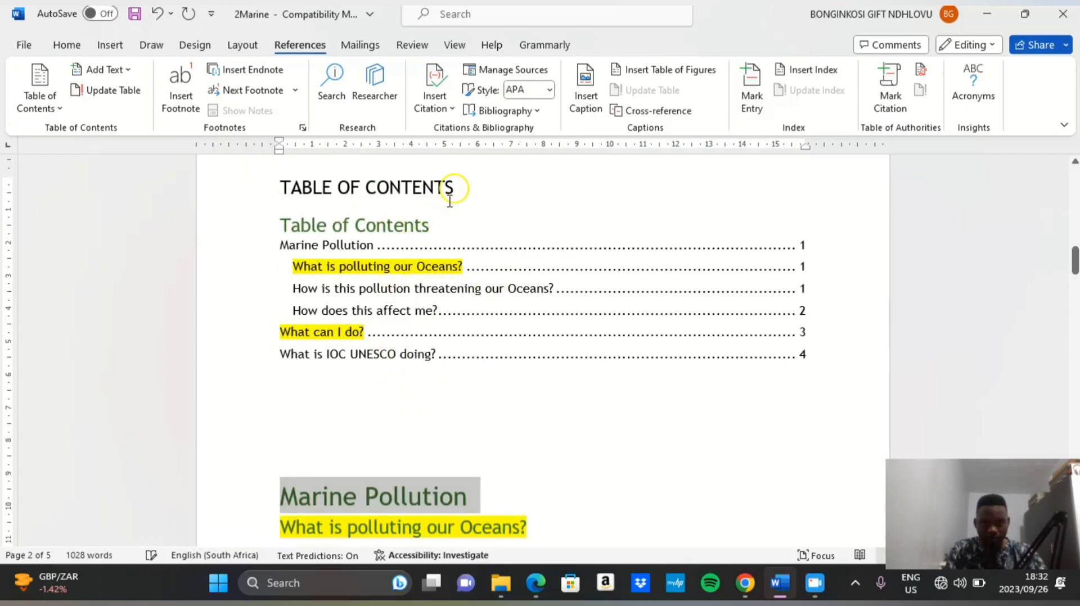
pyautogui.click(536, 583)
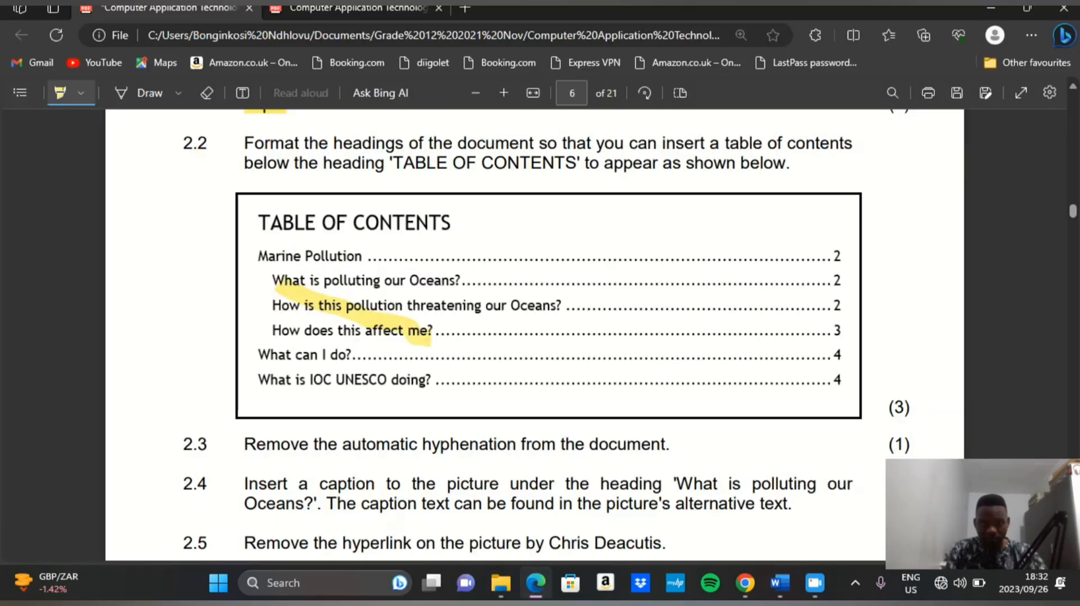
pyautogui.click(779, 583)
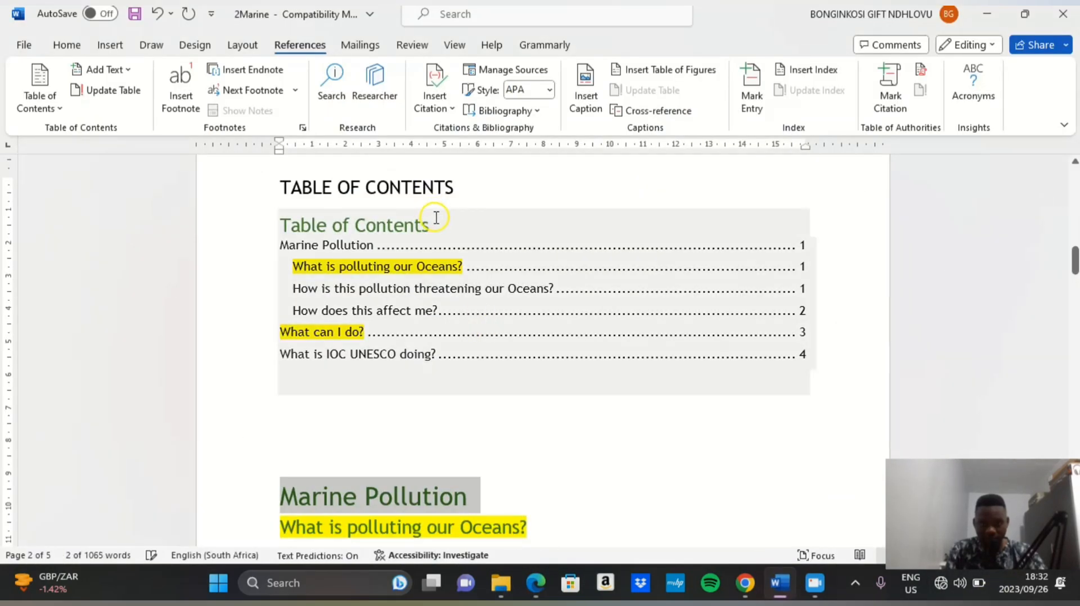
# - Delete the green 'Table of Contents' title inside the inserted table of contents, keeping the heading 'TABLE OF CONTENTS' above it
pyautogui.moveTo(436, 217); pyautogui.dragTo(241, 231)
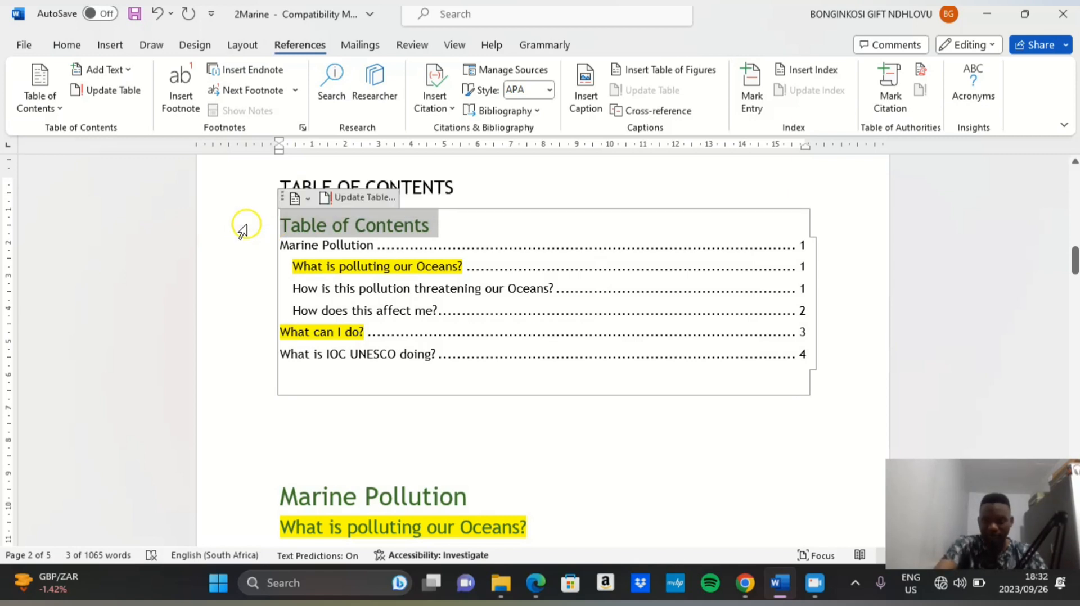
pyautogui.press('Delete')
pyautogui.click(403, 432)
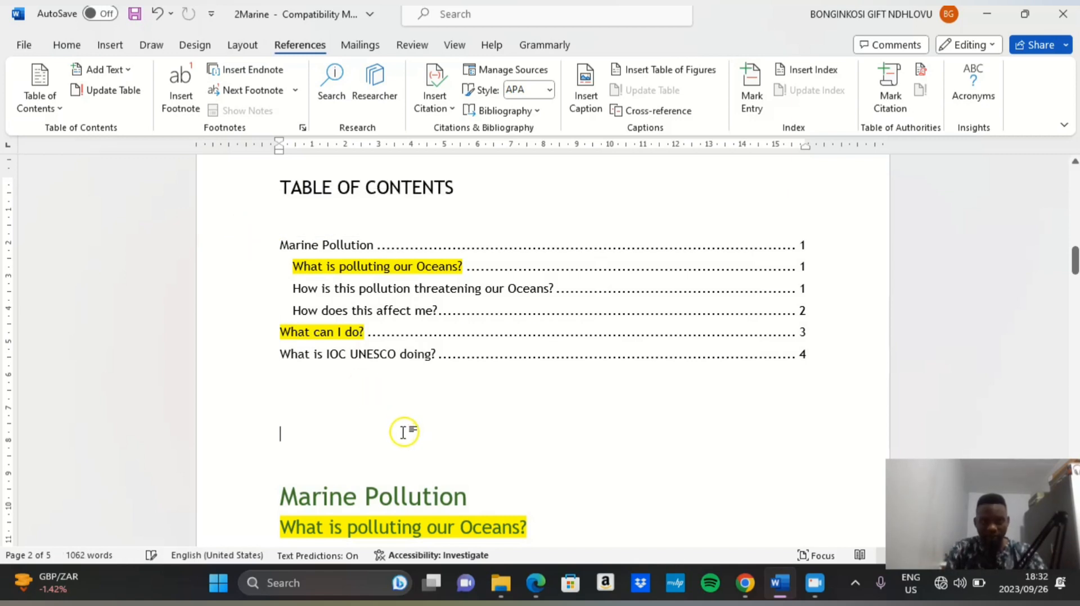
# - Insert a page break on the empty line below the table of contents, before the heading 'Marine Pollution'
pyautogui.click(369, 393)
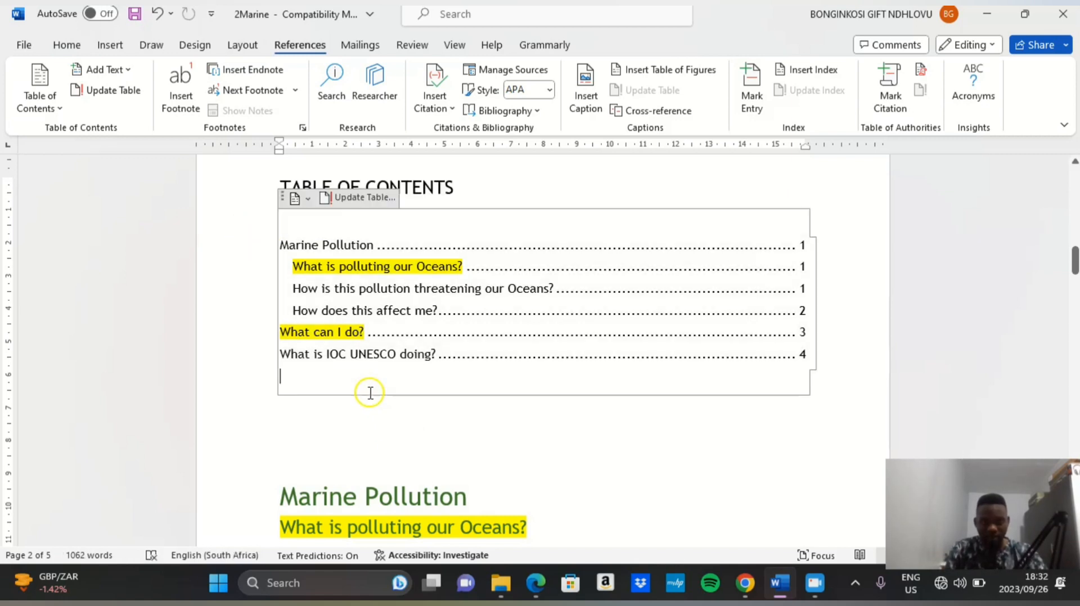
pyautogui.click(345, 417)
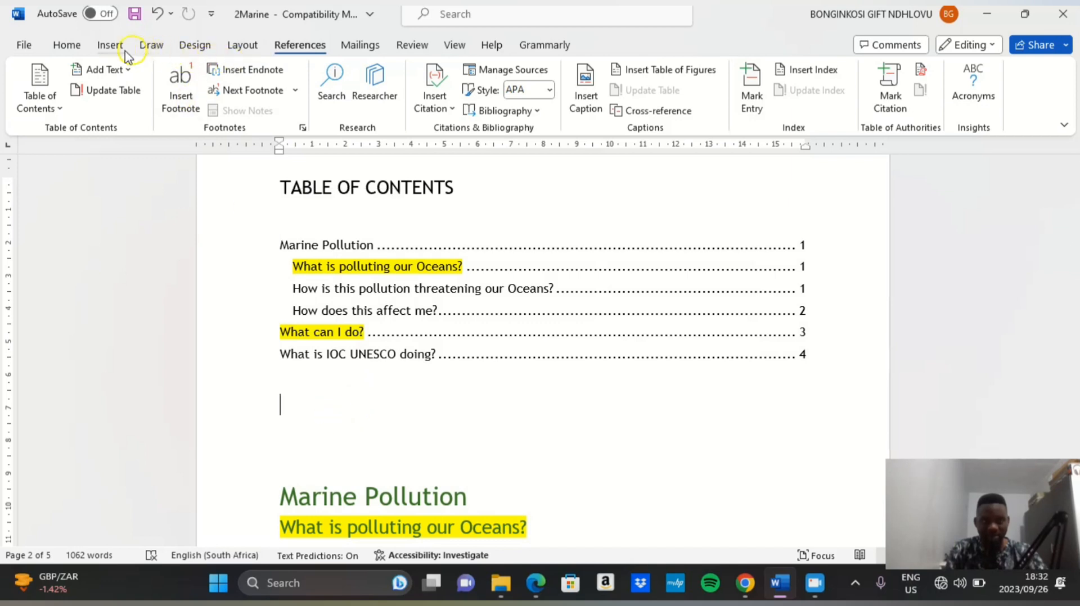
pyautogui.click(240, 48)
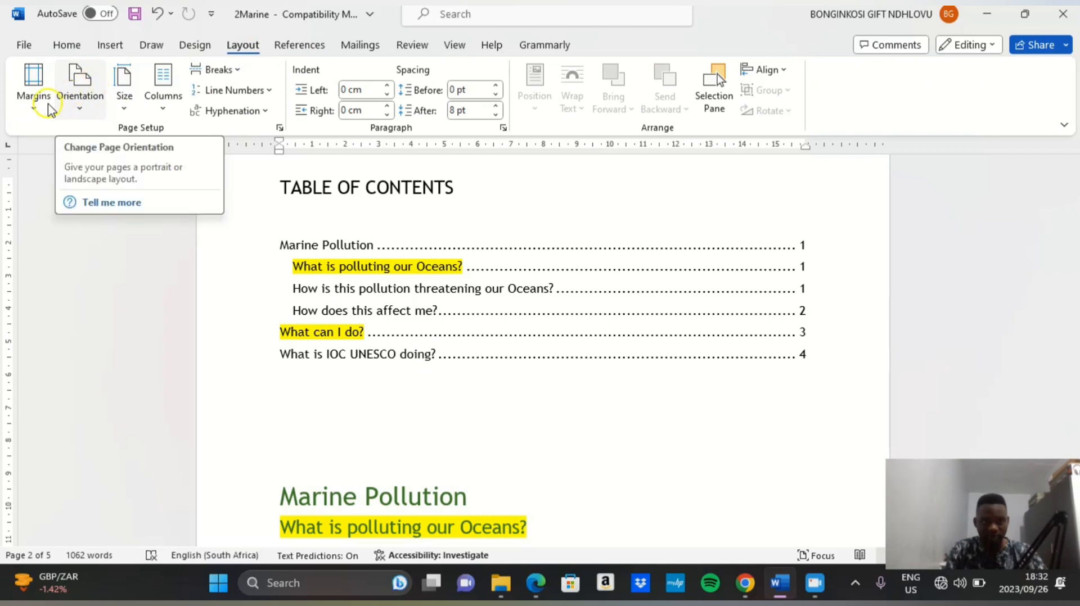
pyautogui.click(231, 70)
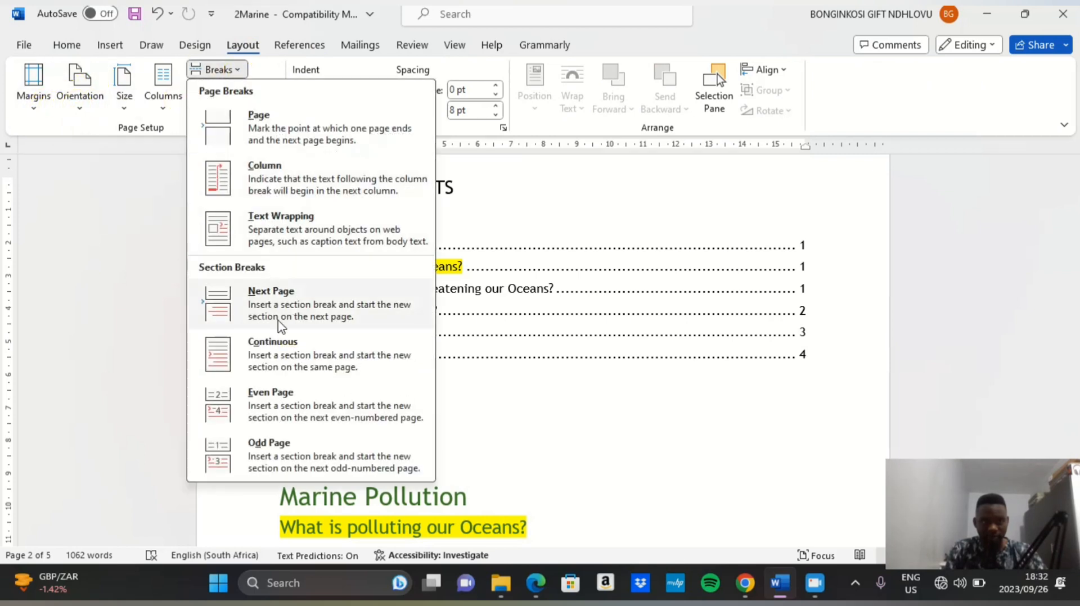
pyautogui.click(291, 146)
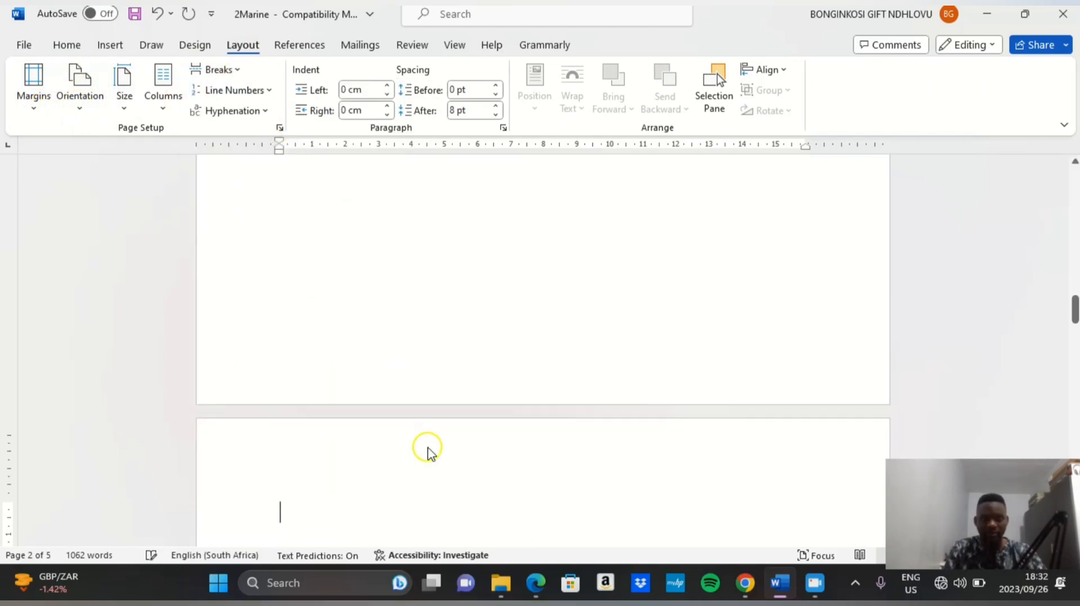
pyautogui.scroll(10, 431, 445)
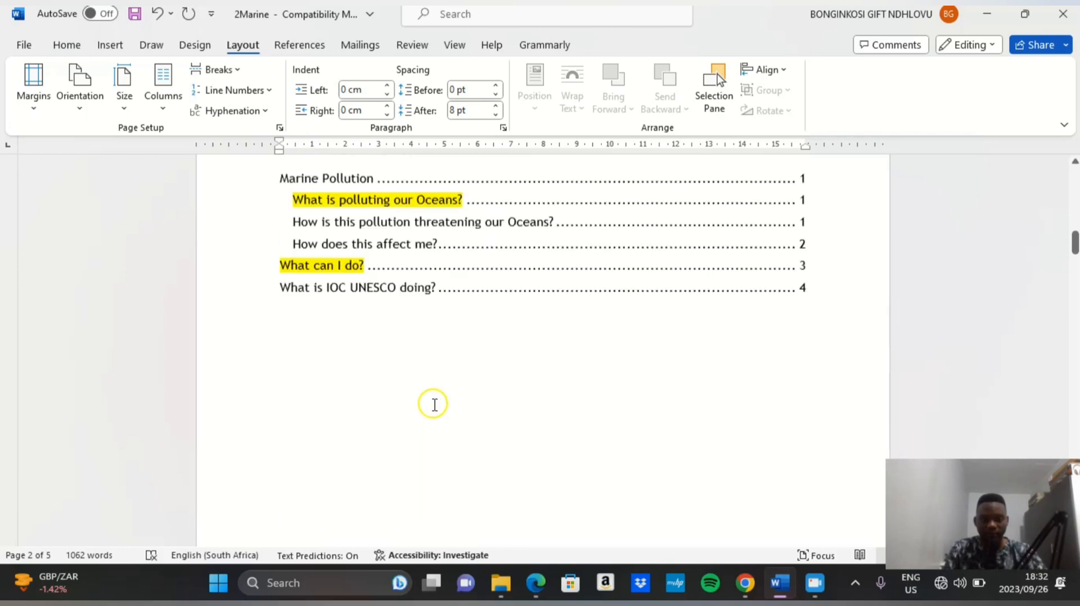
pyautogui.scroll(3, 431, 436)
pyautogui.scroll(-3, 415, 436)
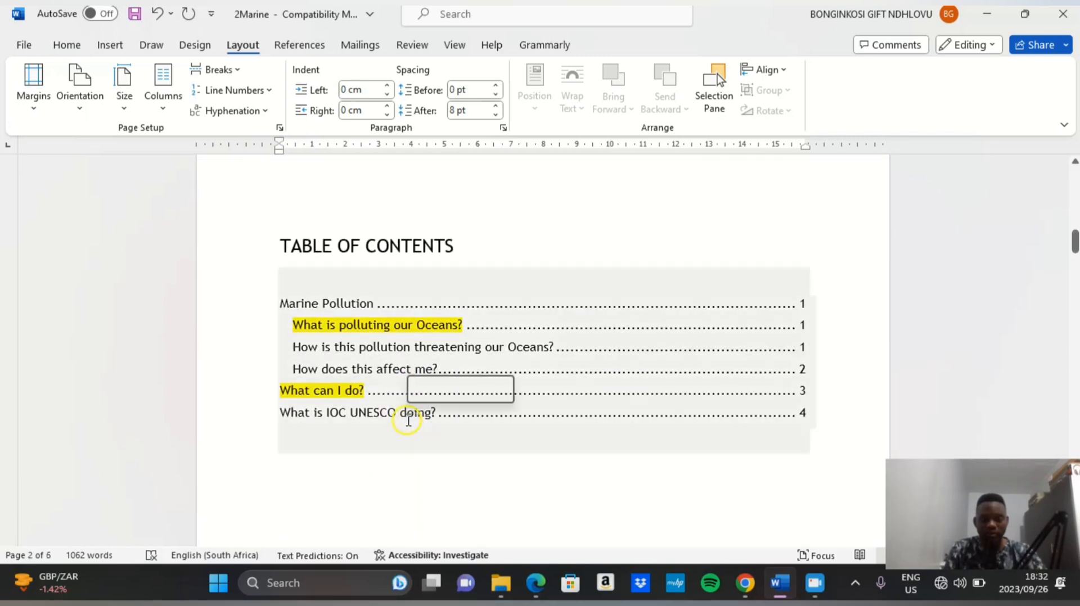
# - Remove the extra empty lines above the heading 'Marine Pollution' on page 3
pyautogui.scroll(-5, 498, 412)
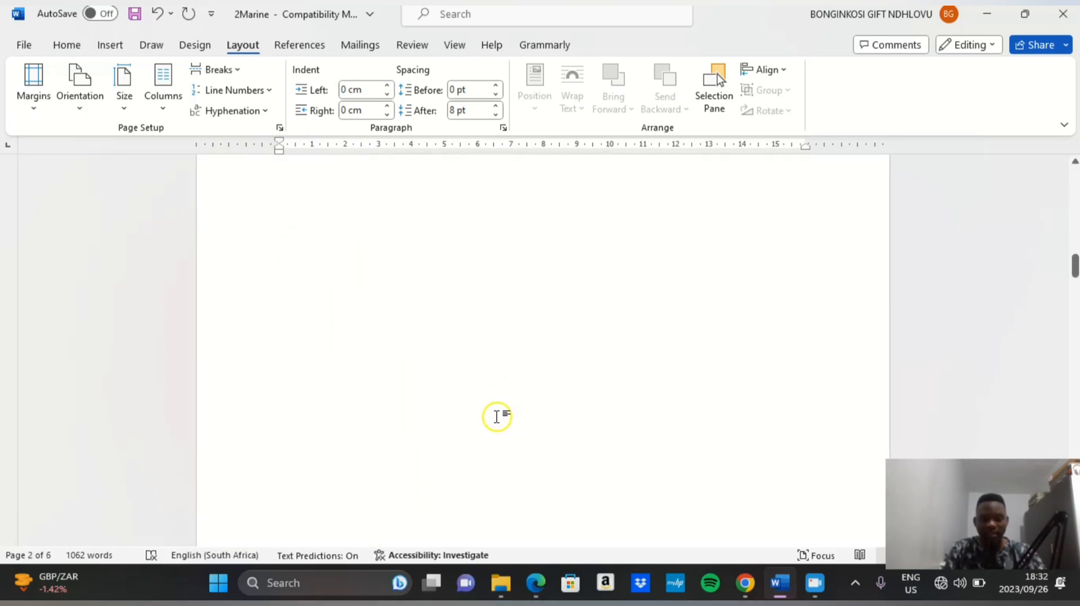
pyautogui.scroll(-5, 432, 394)
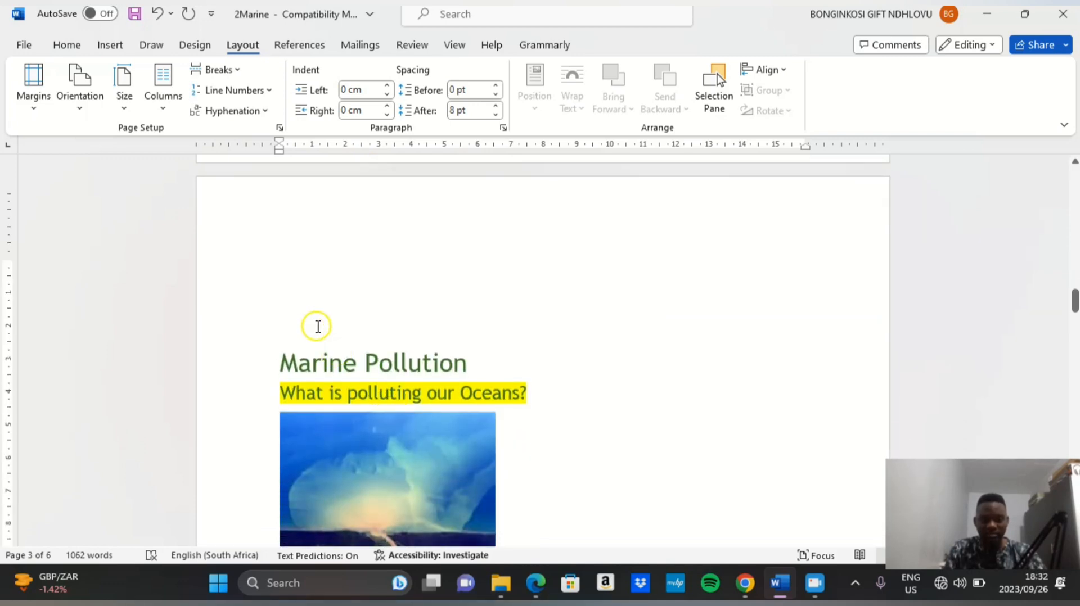
pyautogui.press('BackSpace')
pyautogui.press('BackSpace')
pyautogui.press('BackSpace')
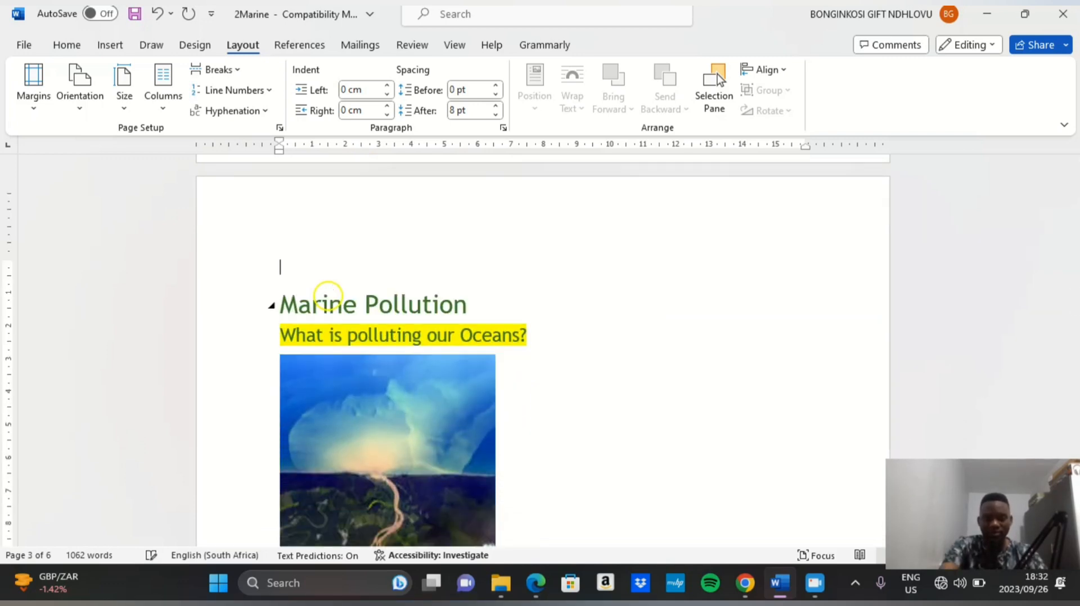
pyautogui.scroll(-5, 328, 295)
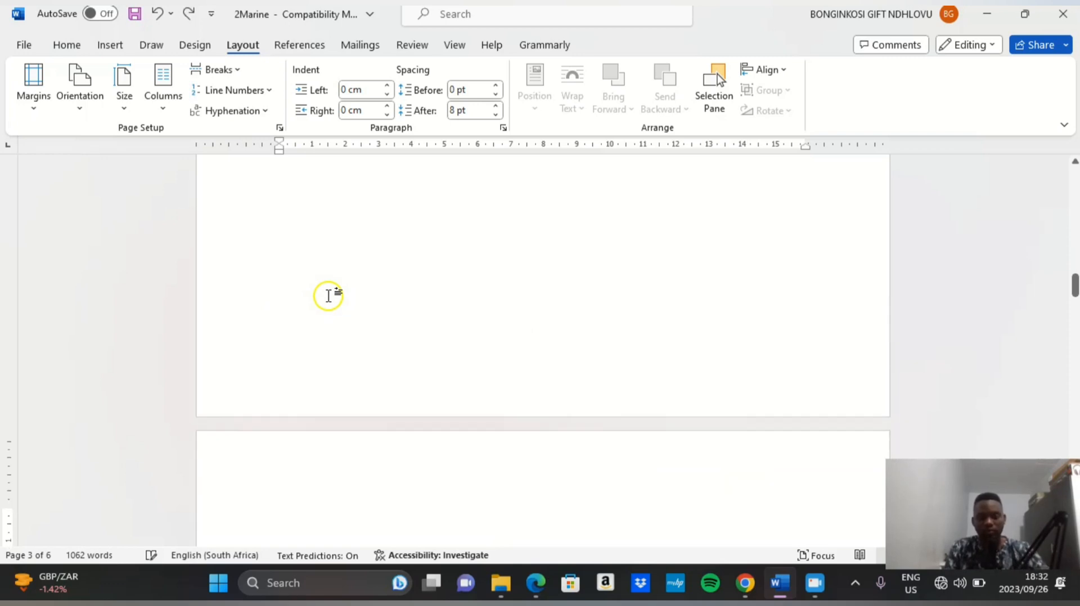
pyautogui.scroll(-2, 340, 376)
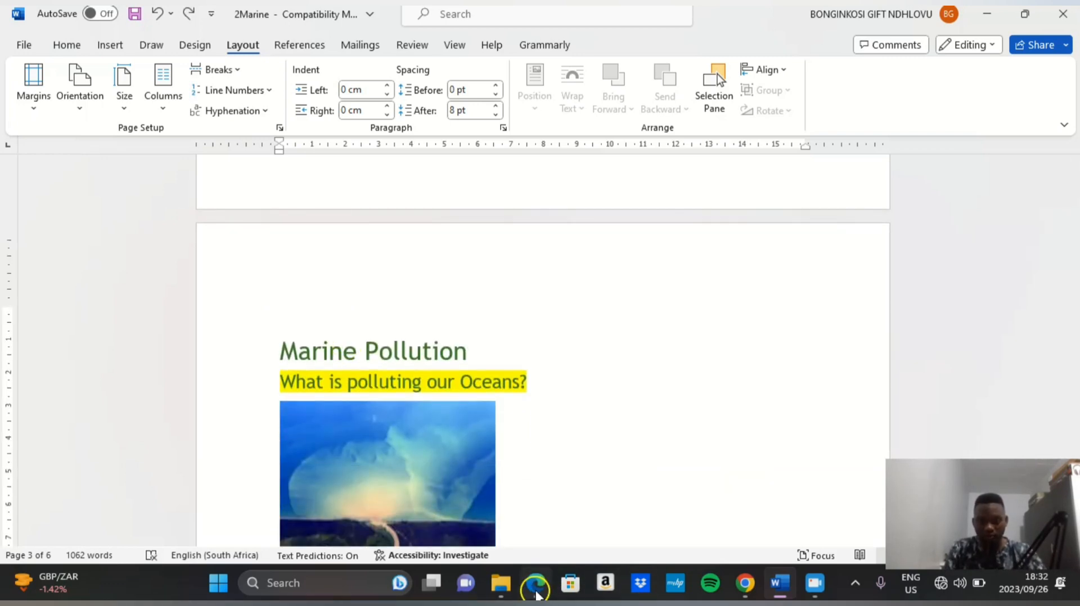
# - Switch to Edge, check the page numbers in the question 2.2 sample in the exam PDF, and return to Word
pyautogui.click(536, 588)
pyautogui.scroll(-3, 414, 400)
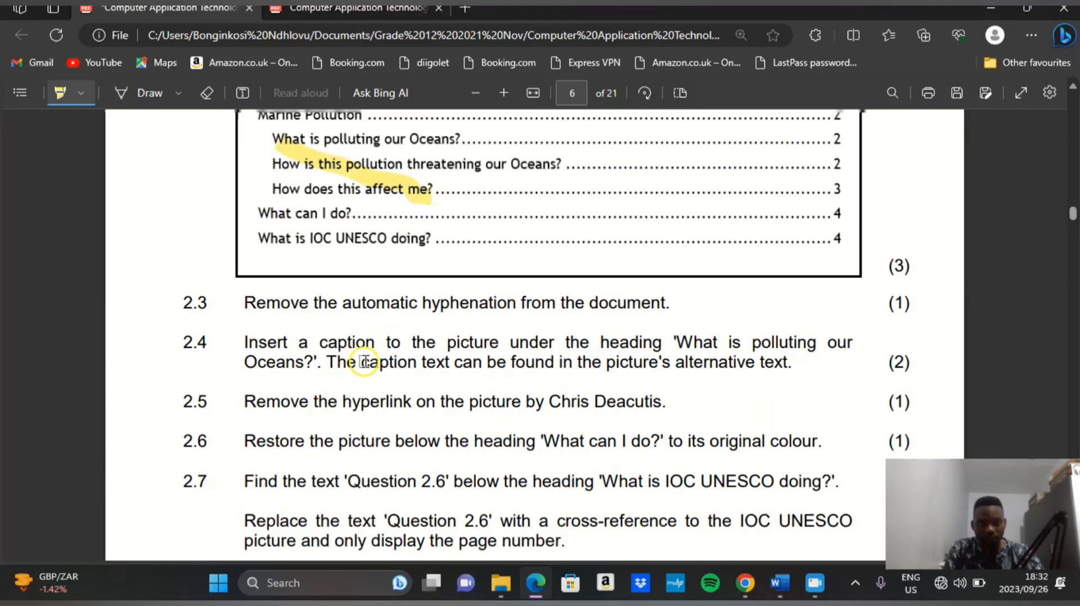
pyautogui.scroll(7, 364, 362)
pyautogui.scroll(-3, 707, 383)
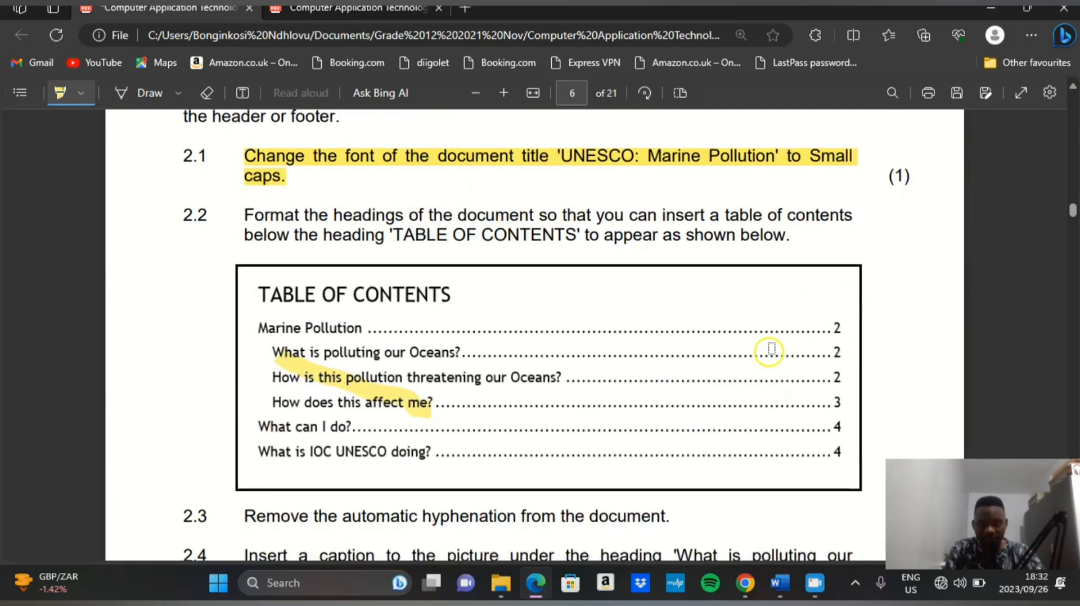
pyautogui.click(786, 589)
# - Compare the page numbers in the table of contents with the page on which the heading 'Marine Pollution' starts
pyautogui.scroll(-3, 579, 458)
pyautogui.scroll(7, 585, 412)
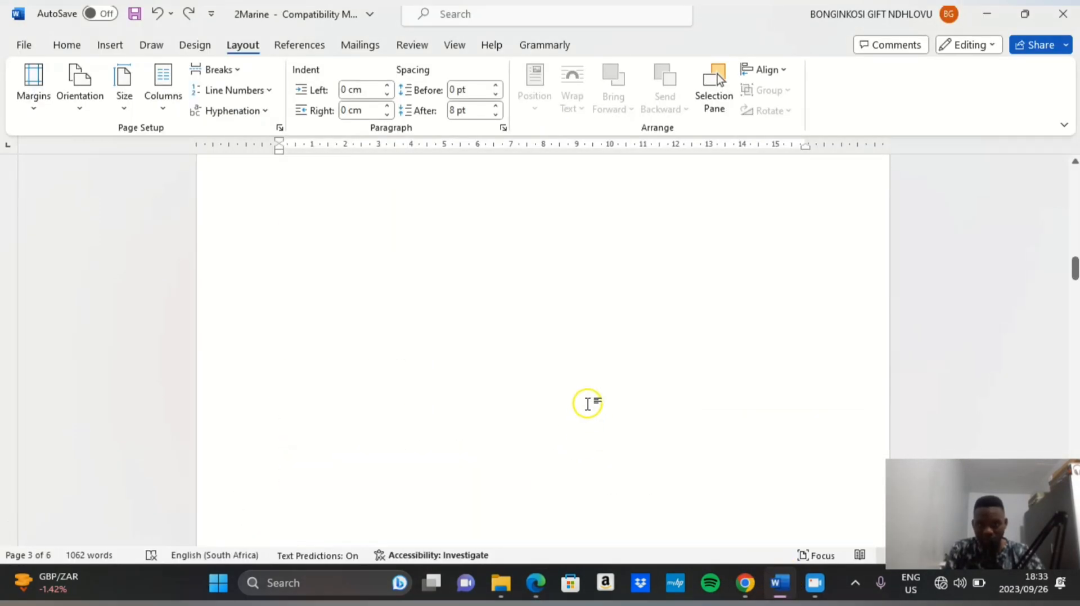
pyautogui.scroll(5, 600, 419)
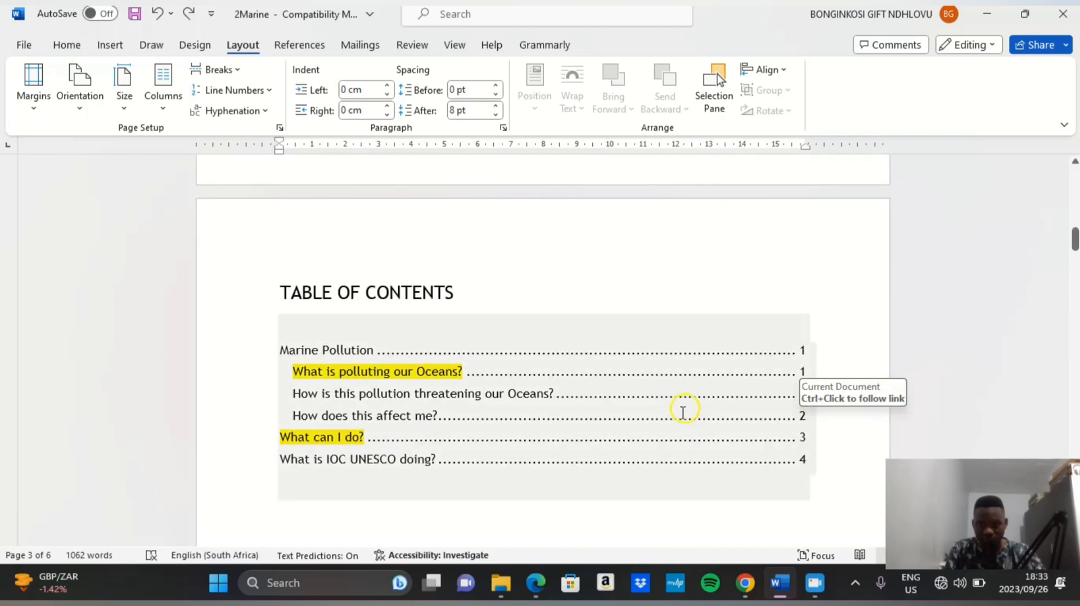
pyautogui.click(800, 353)
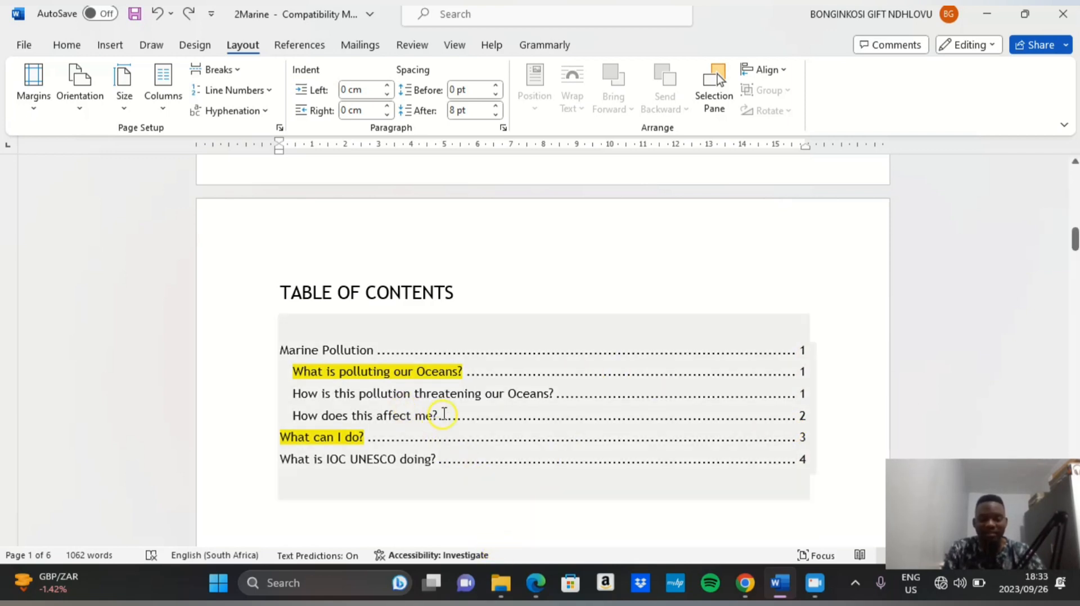
pyautogui.scroll(3, 574, 405)
pyautogui.scroll(-6, 572, 403)
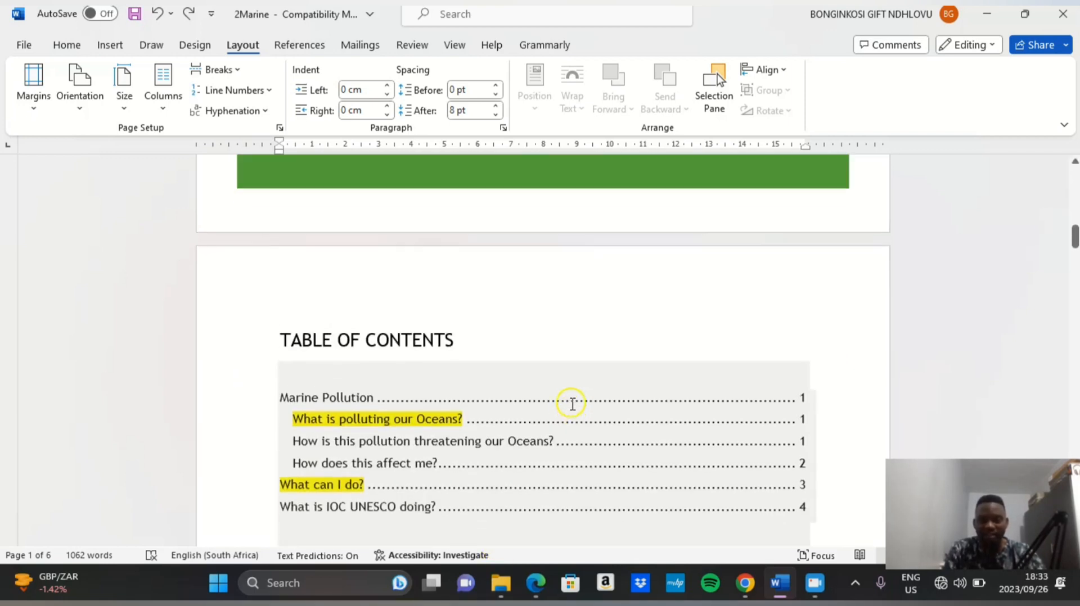
pyautogui.scroll(-10, 553, 433)
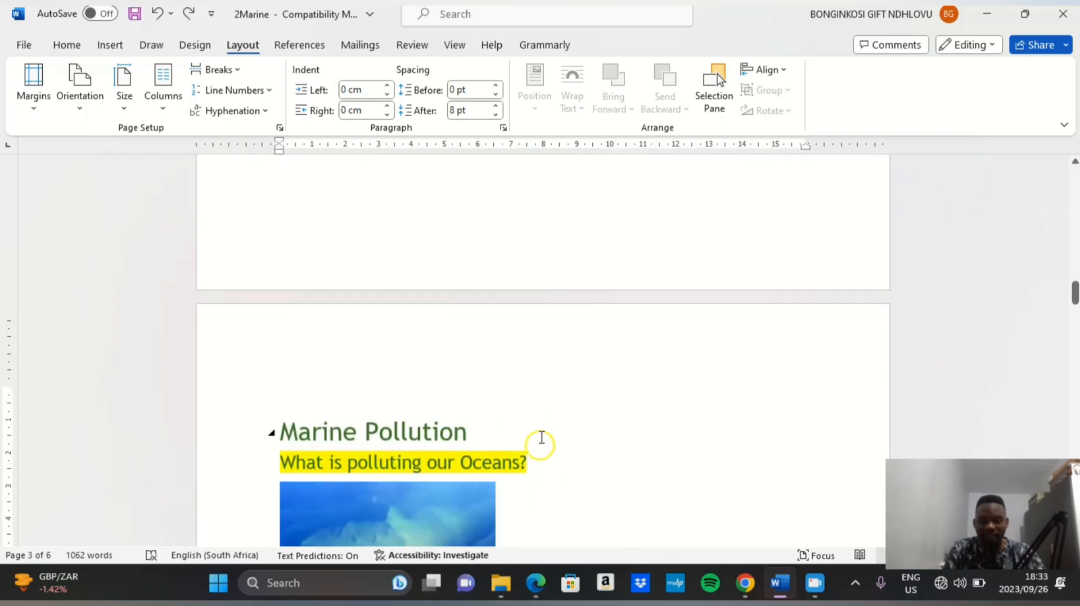
pyautogui.scroll(10, 510, 450)
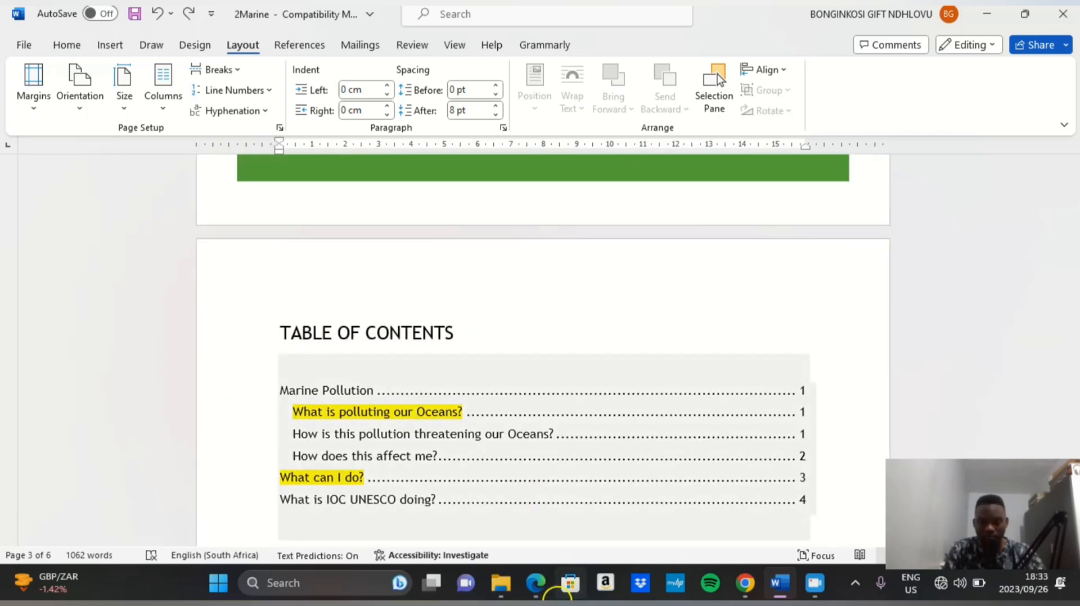
# - Switch to the exam PDF in Edge and highlight the question 2.2 instruction text about formatting the headings in yellow
pyautogui.click(544, 593)
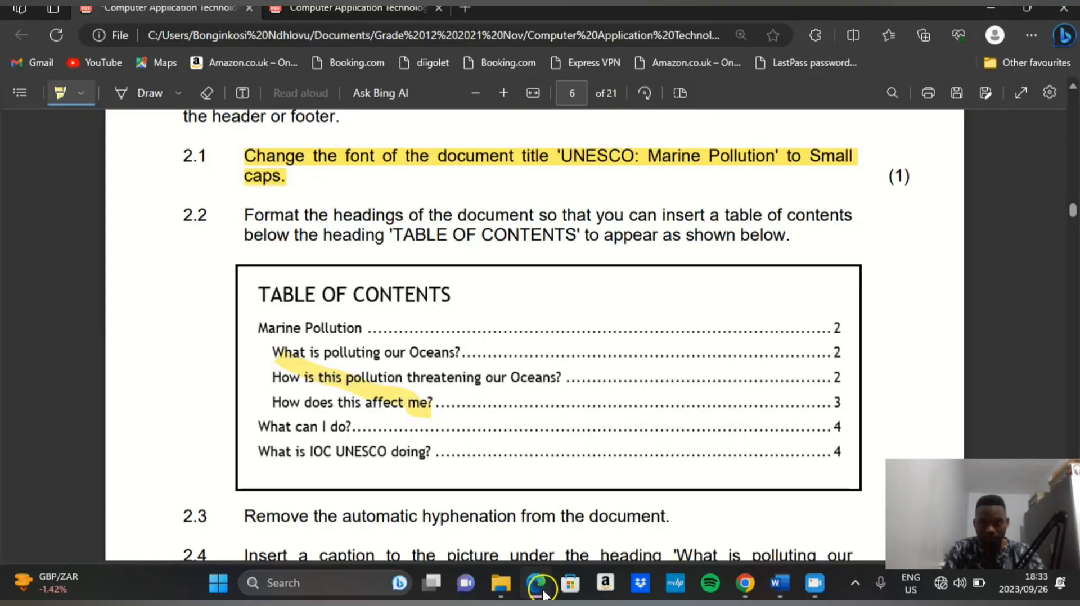
pyautogui.click(504, 595)
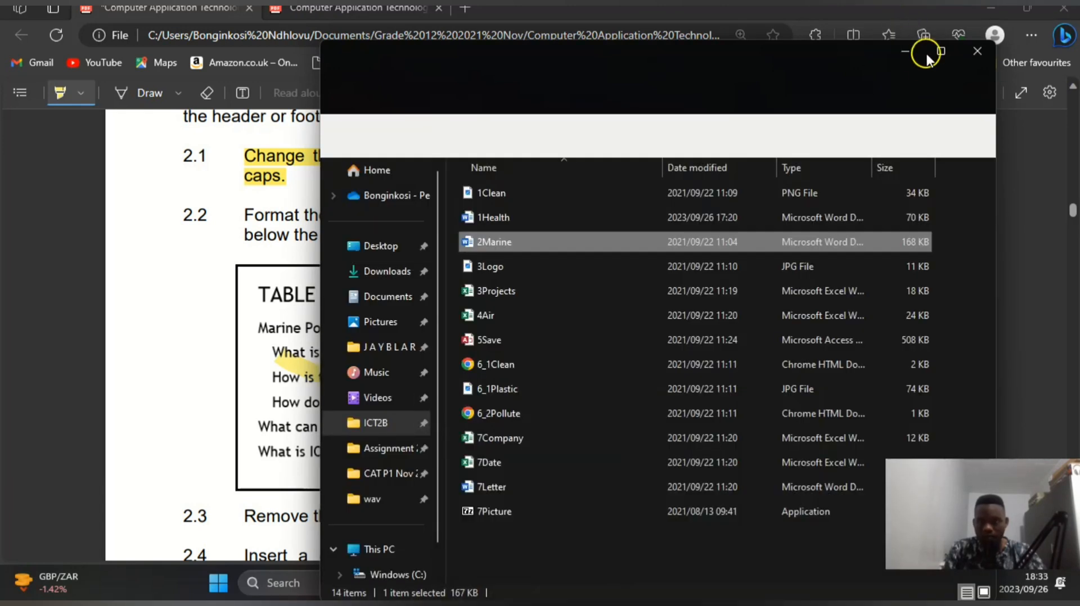
pyautogui.click(904, 52)
pyautogui.scroll(-2, 494, 331)
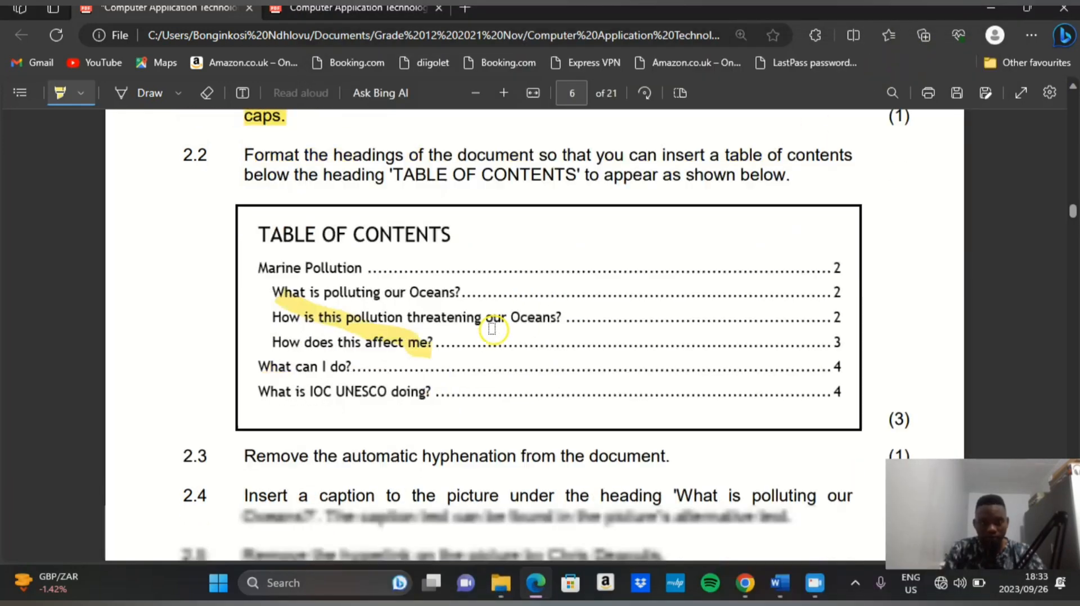
pyautogui.moveTo(787, 163); pyautogui.dragTo(268, 135)
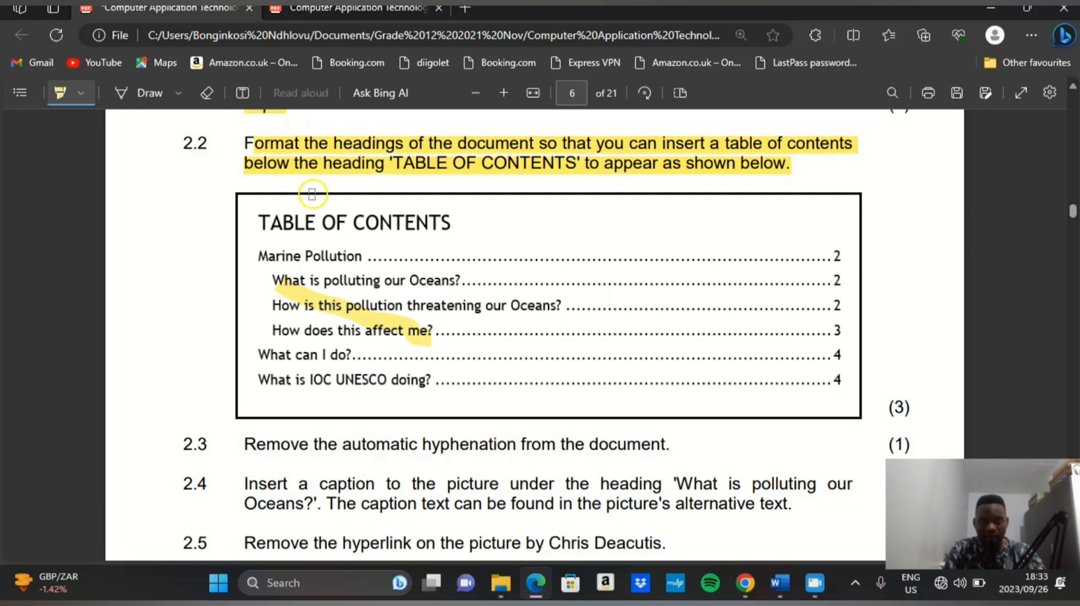
# - Read question 2.3 in the exam PDF, switch back to Word and view the document's hyphenation options
pyautogui.scroll(-3, 309, 191)
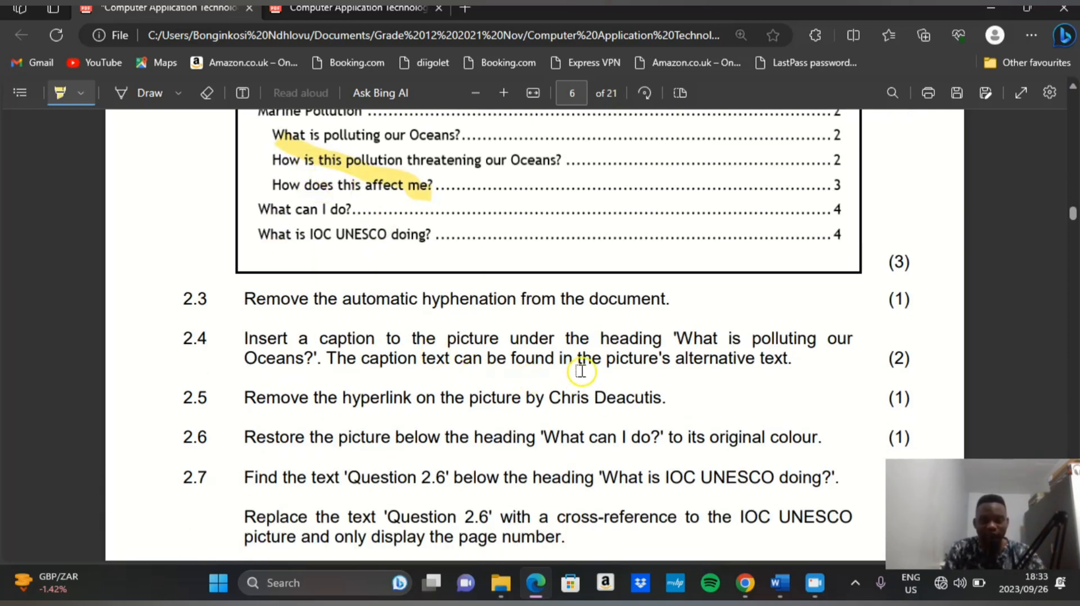
pyautogui.click(779, 584)
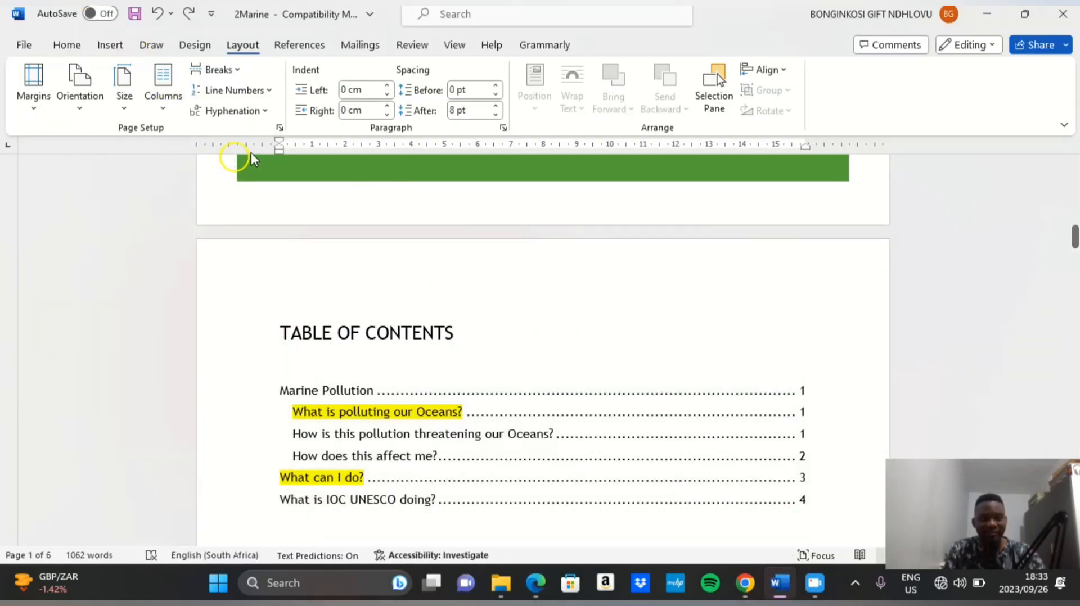
pyautogui.click(76, 50)
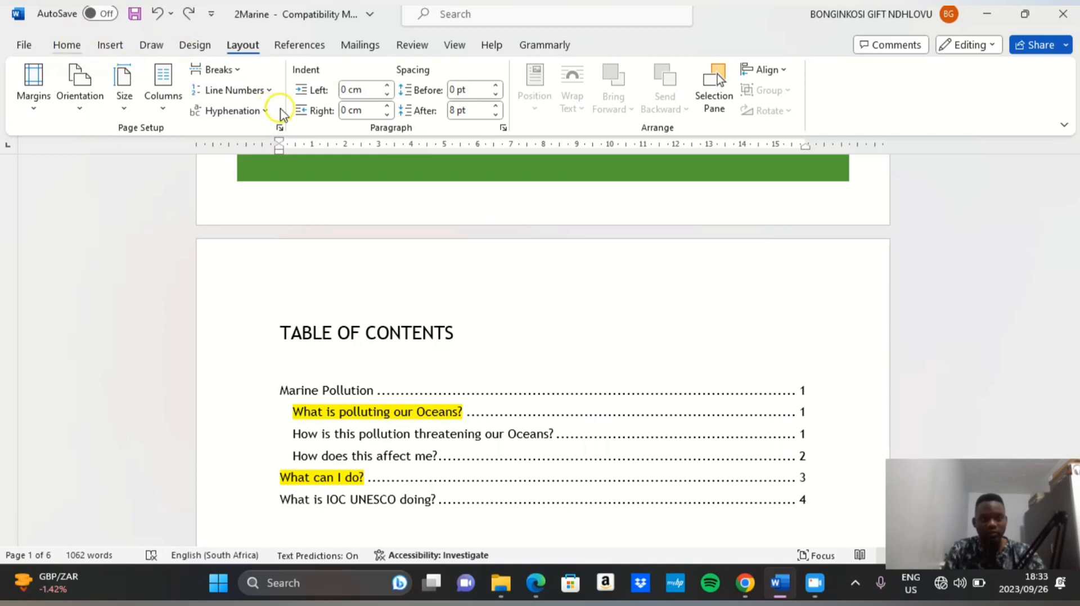
pyautogui.click(236, 49)
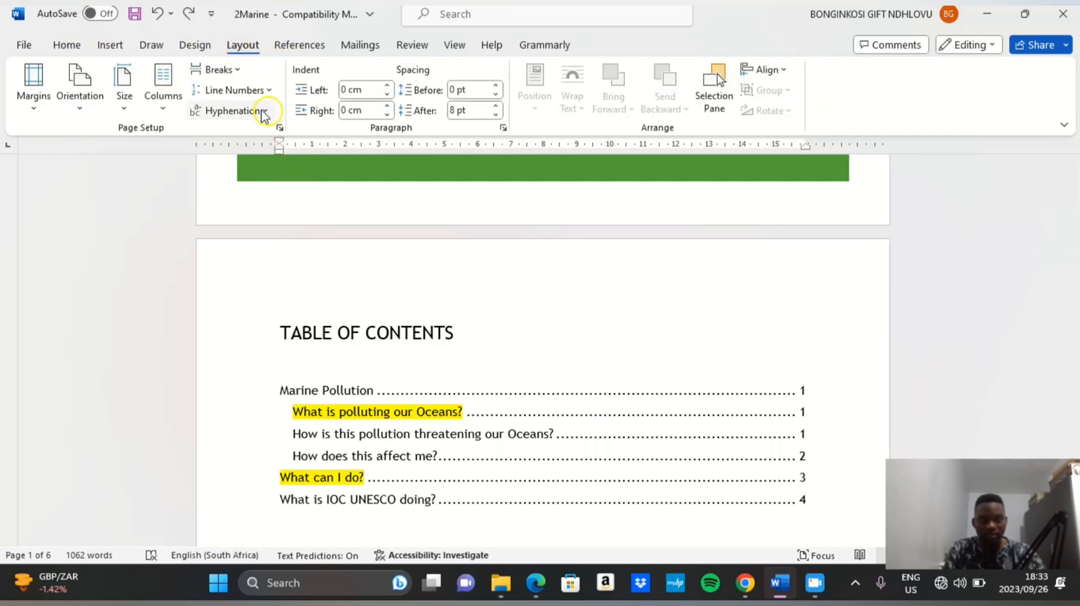
pyautogui.click(264, 112)
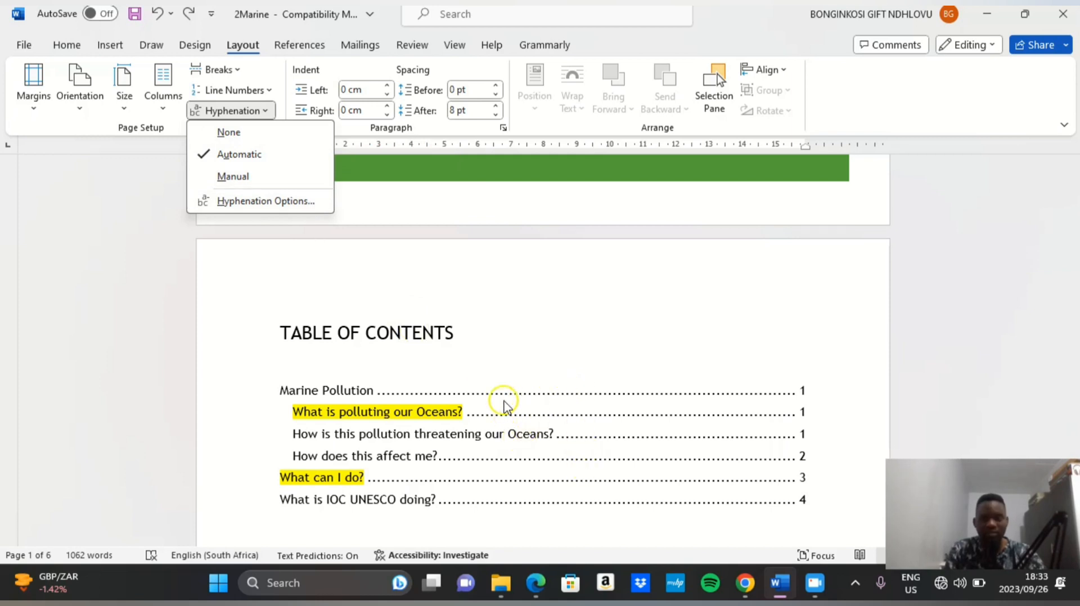
pyautogui.click(554, 340)
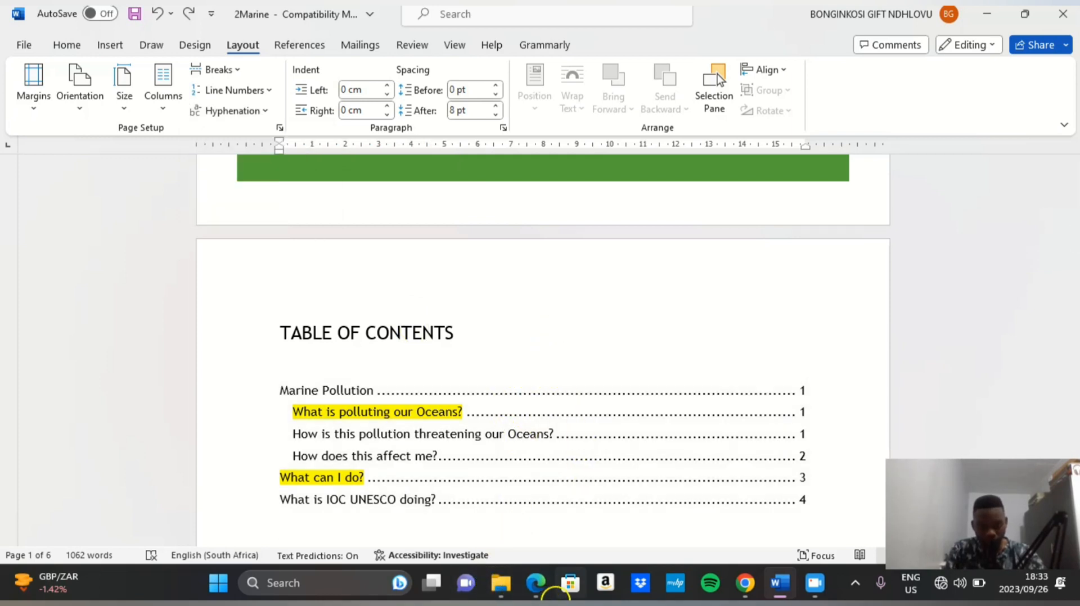
# - Recheck question 2.3 in the exam PDF in Edge, return to Word and set the document's hyphenation to None
pyautogui.click(542, 590)
pyautogui.click(543, 506)
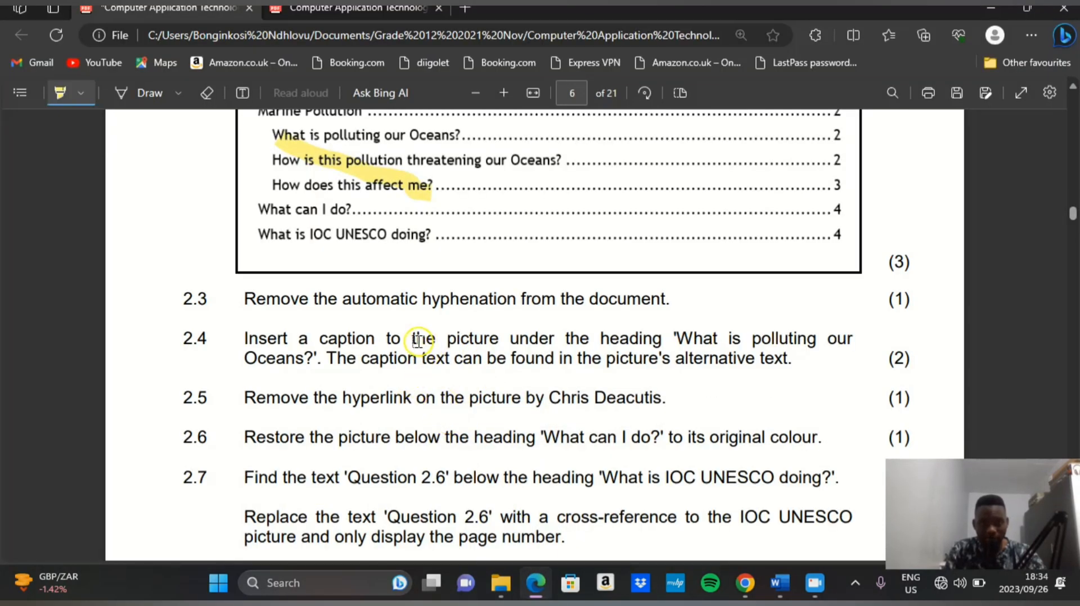
pyautogui.click(790, 585)
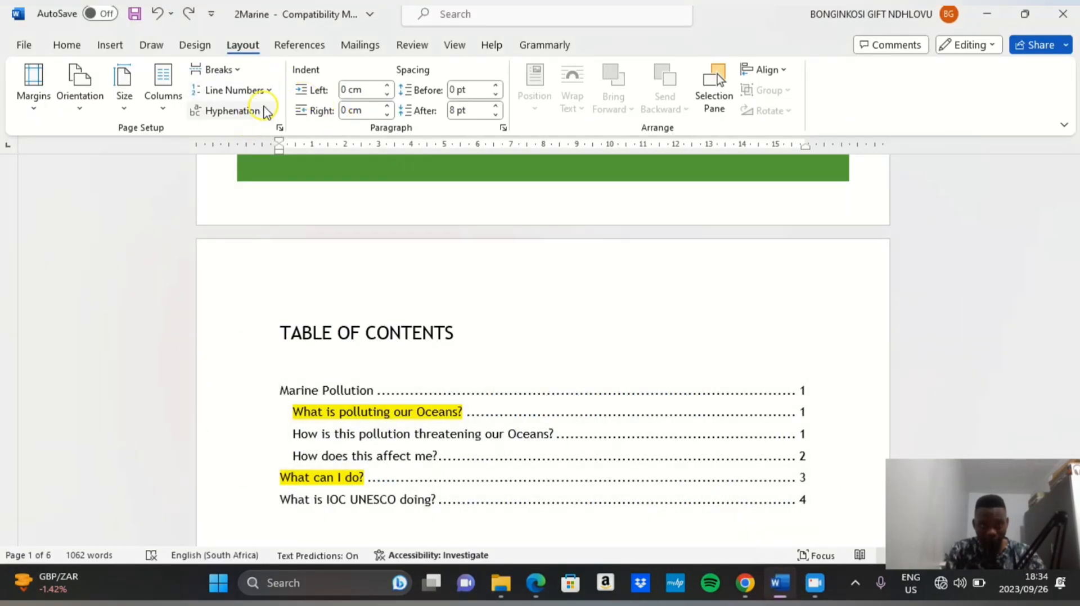
pyautogui.click(265, 110)
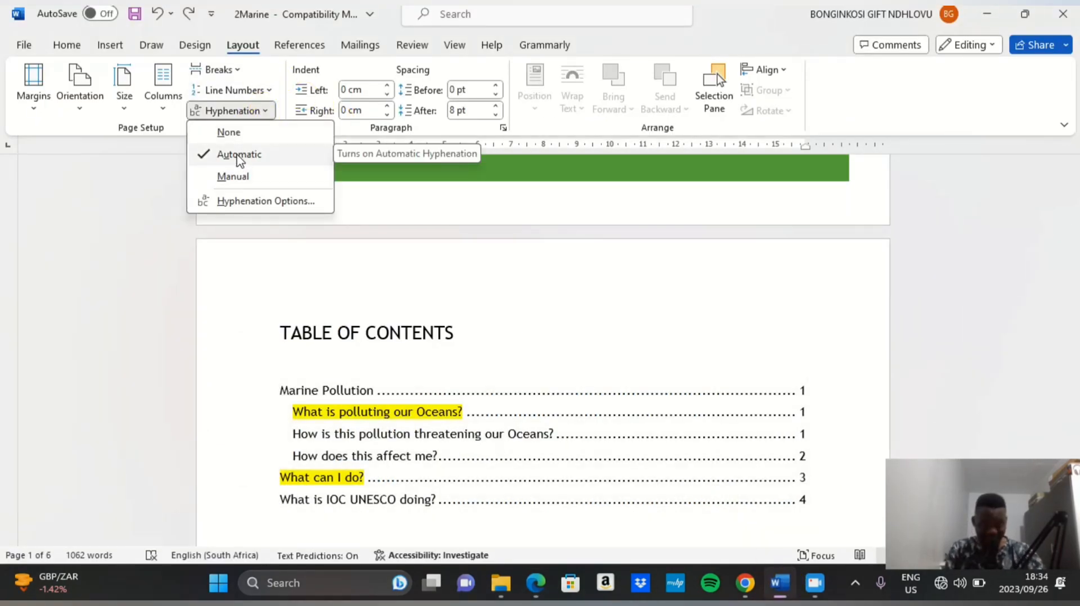
pyautogui.click(240, 134)
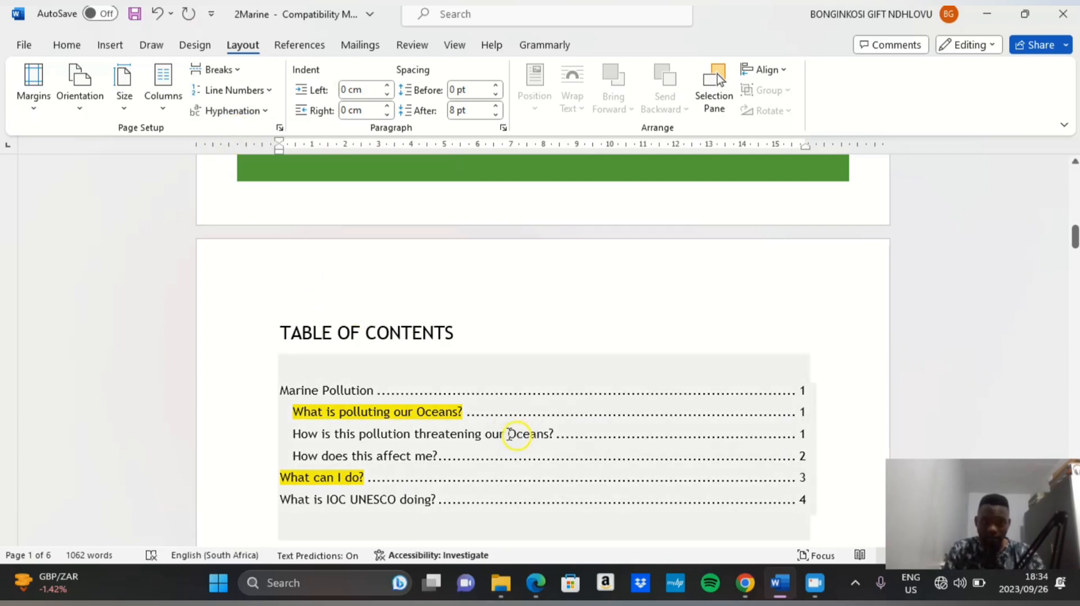
pyautogui.scroll(1, 482, 374)
pyautogui.scroll(-3, 484, 372)
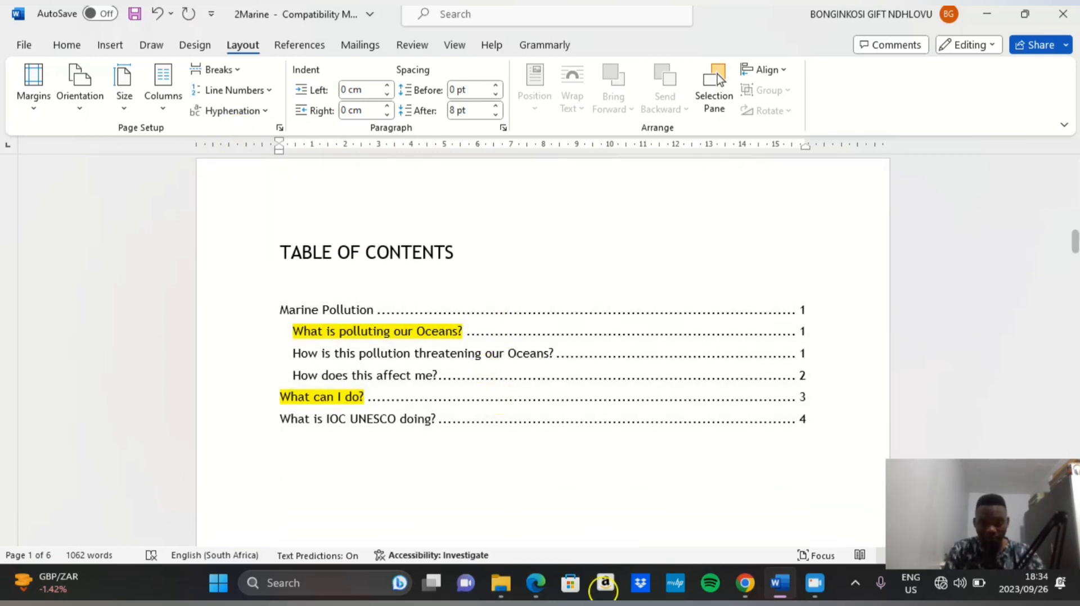
pyautogui.click(570, 588)
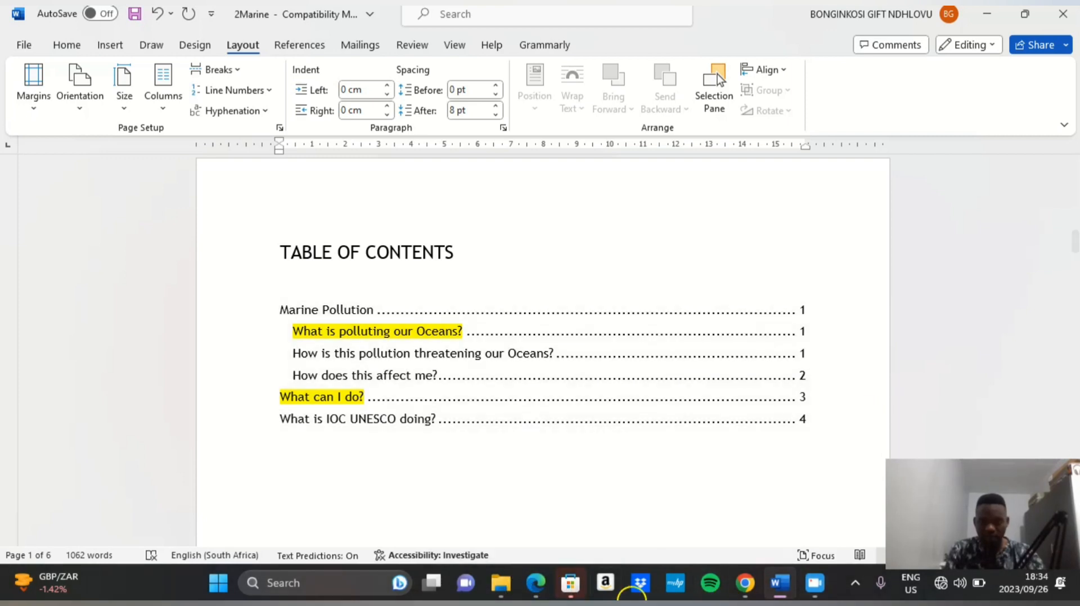
pyautogui.moveTo(570, 584)
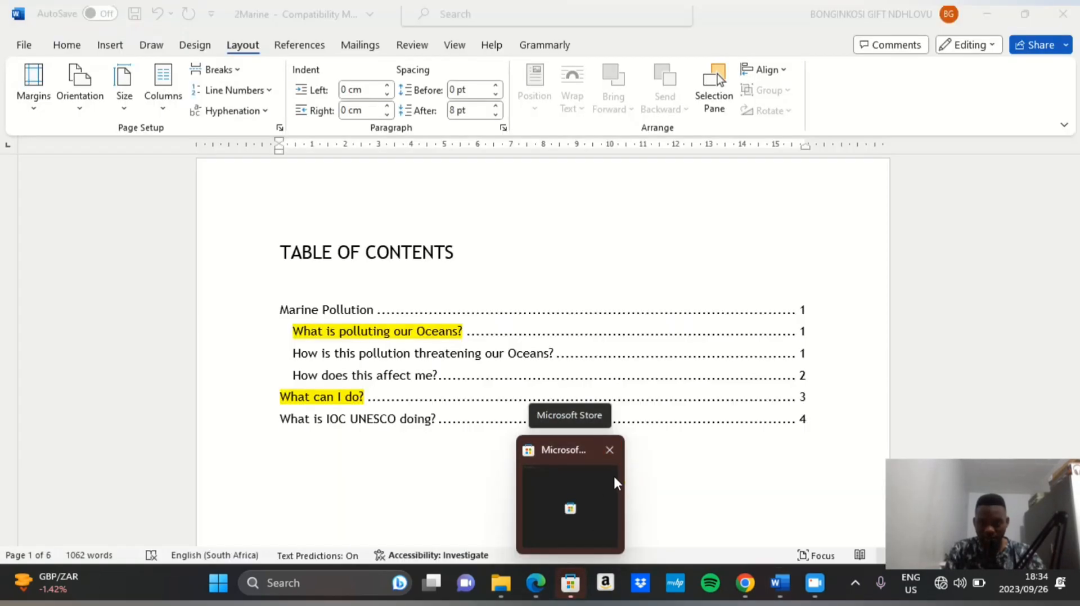
pyautogui.click(602, 459)
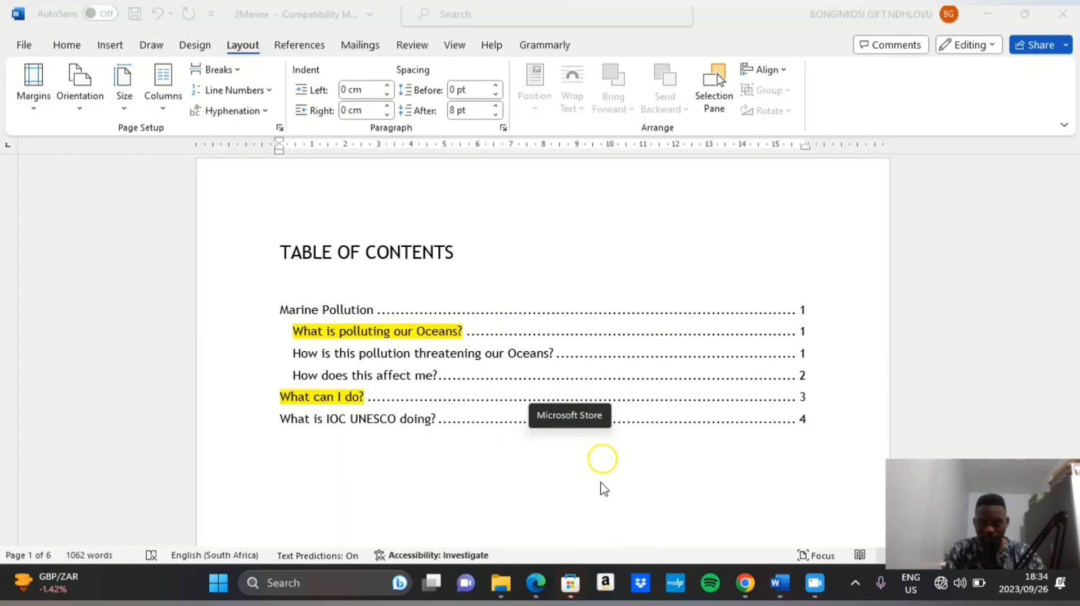
# - Switch to the exam PDF in Edge, highlight the question 2.3 instruction in yellow and read question 2.4
pyautogui.click(538, 596)
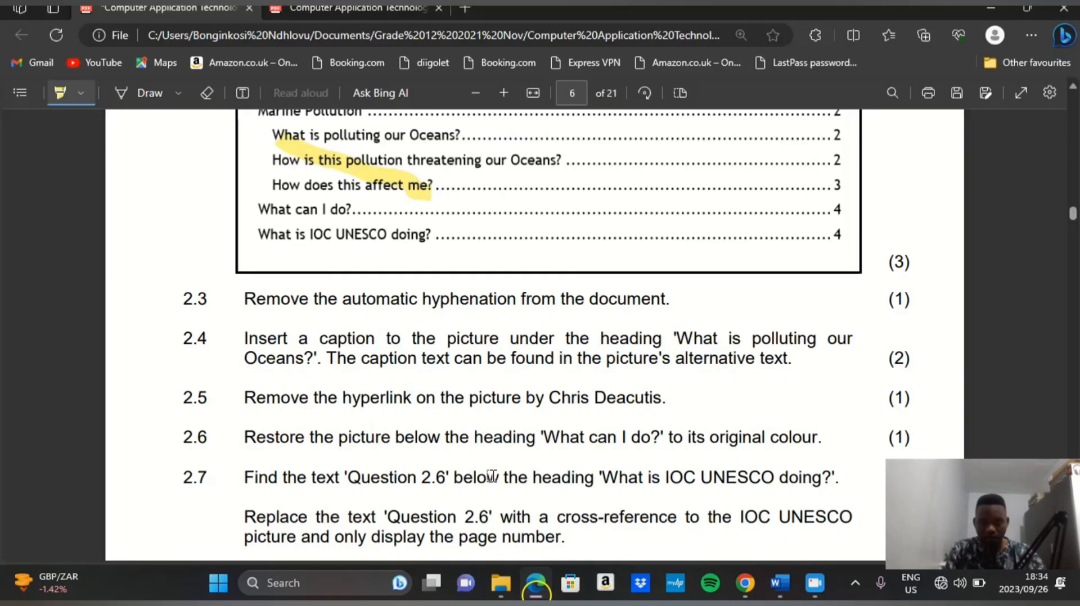
pyautogui.scroll(-1, 355, 449)
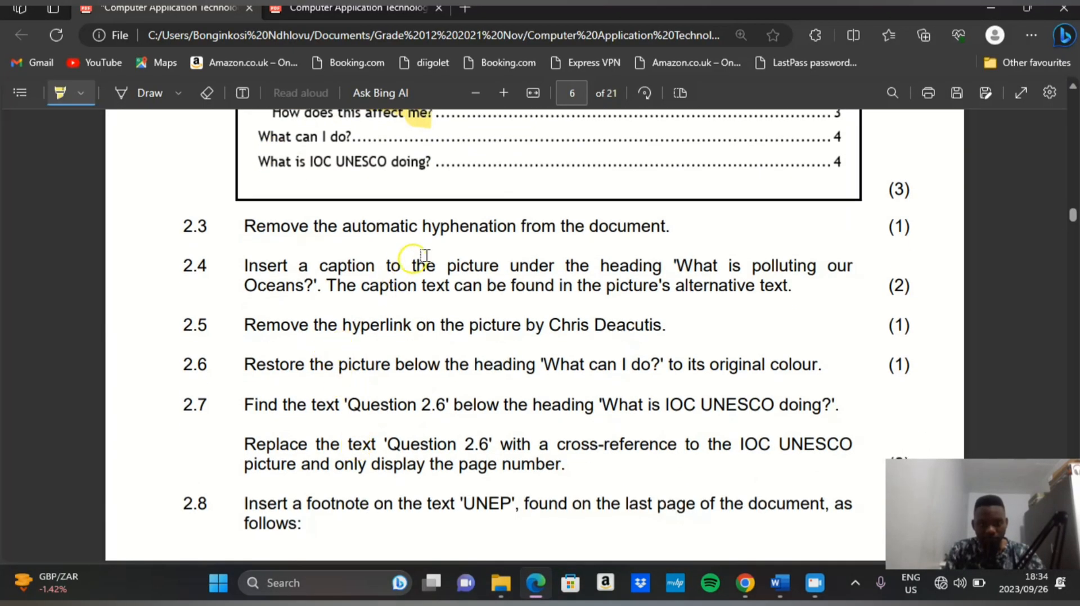
pyautogui.moveTo(673, 219); pyautogui.dragTo(234, 222)
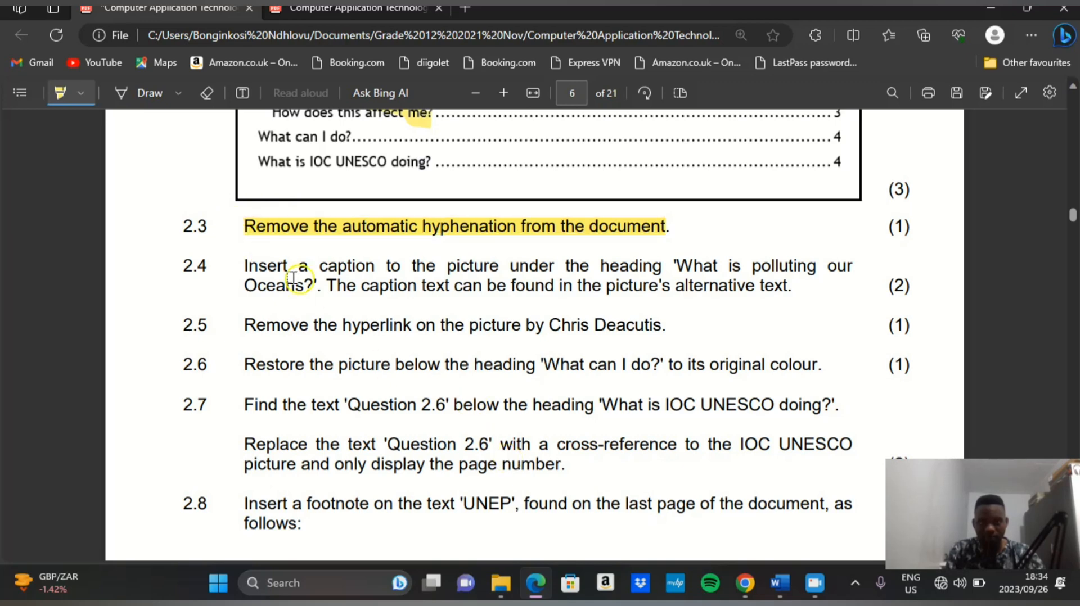
pyautogui.scroll(-1, 315, 298)
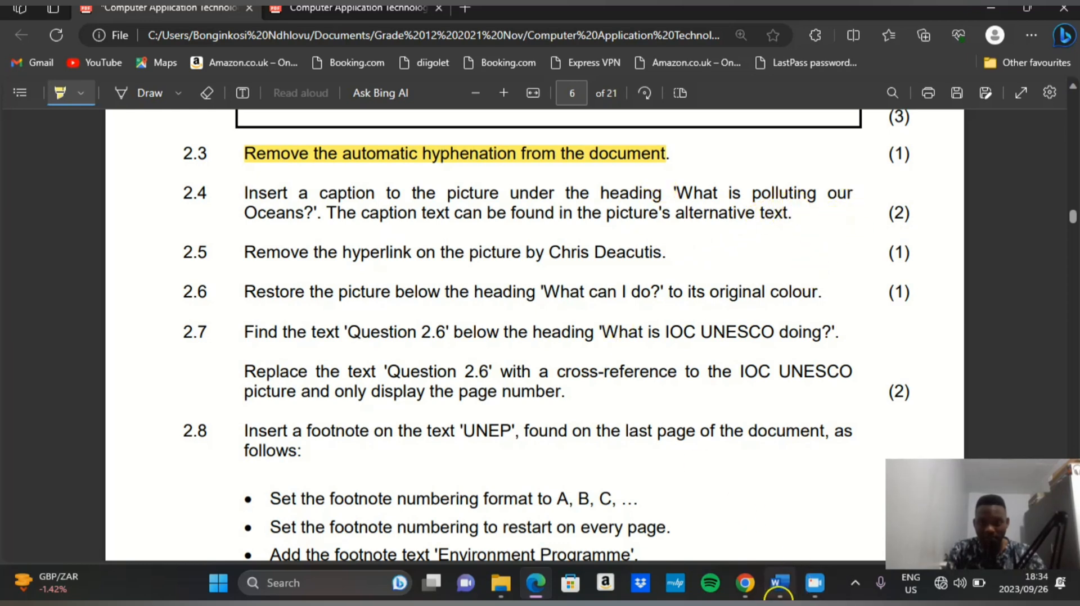
# - Return to Word and follow the table of contents link to the heading 'What is polluting our Oceans?'
pyautogui.click(793, 588)
pyautogui.scroll(-2, 416, 383)
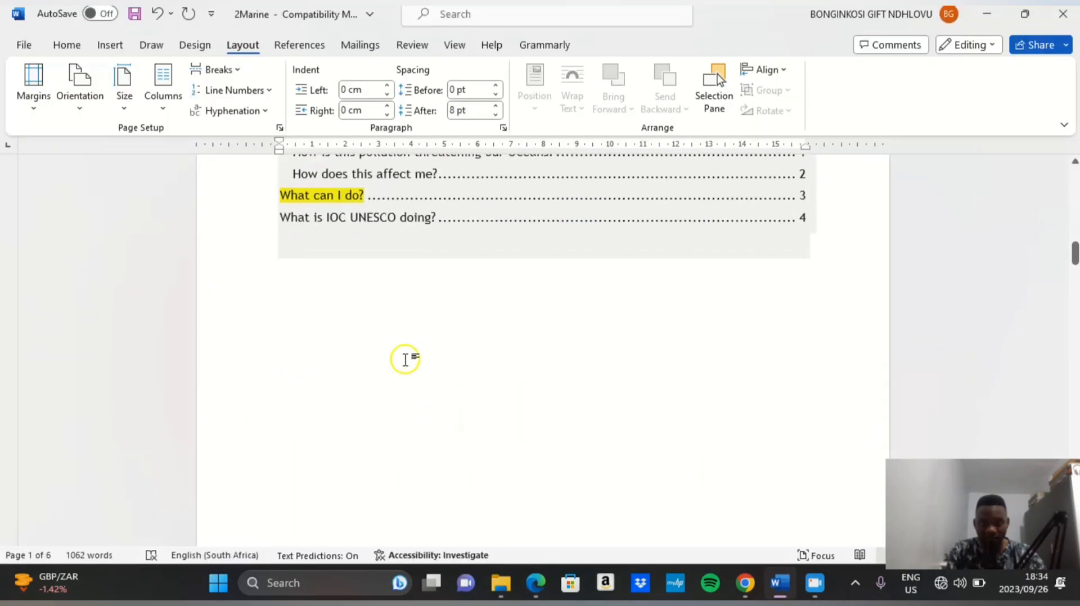
pyautogui.scroll(1, 405, 359)
pyautogui.scroll(2, 403, 358)
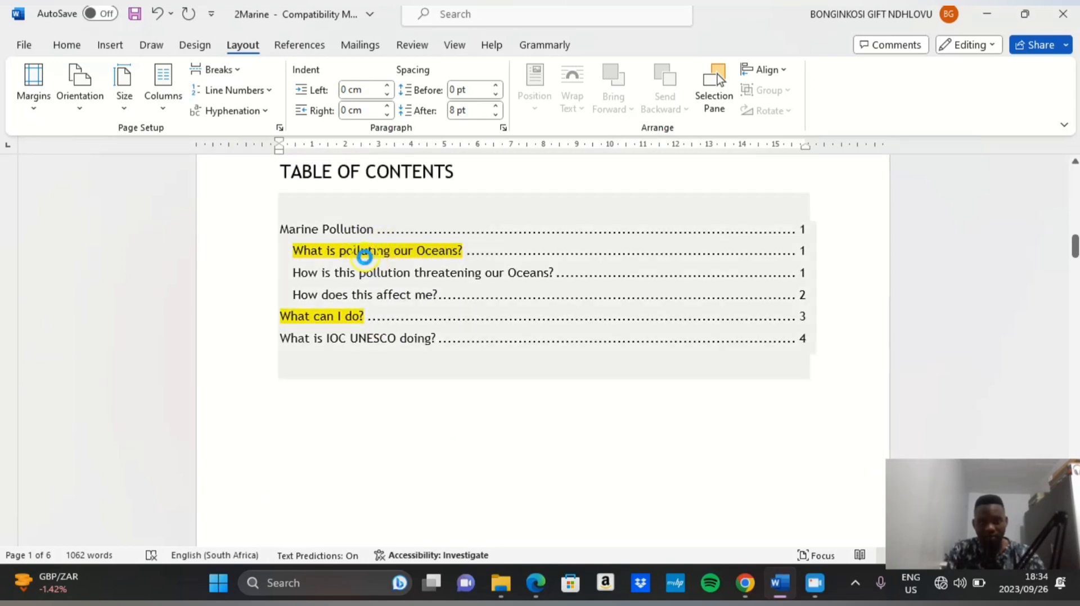
pyautogui.keyDown('ctrl'); pyautogui.click(374, 257); pyautogui.keyUp('ctrl')
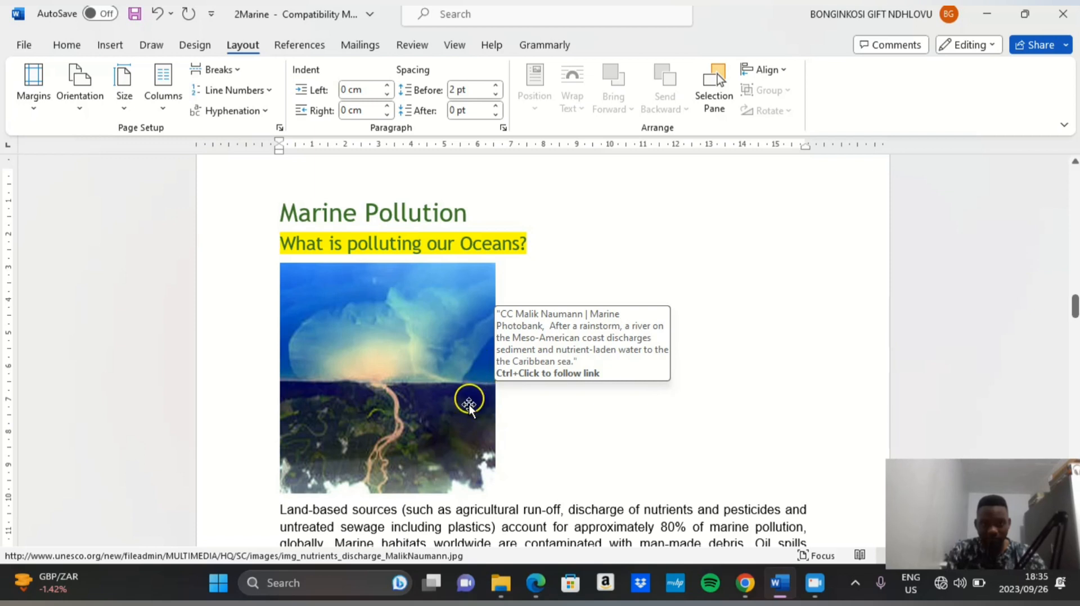
# - View the alternative text of the picture under the heading 'What is polluting our Oceans?'
pyautogui.scroll(-1, 468, 404)
pyautogui.click(392, 247)
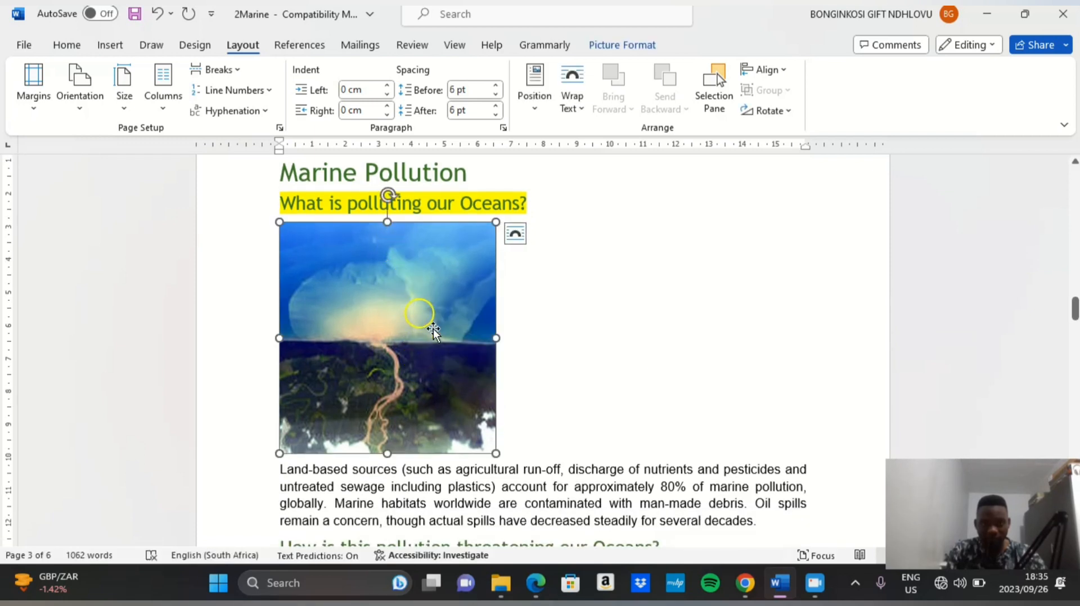
pyautogui.scroll(-1, 434, 332)
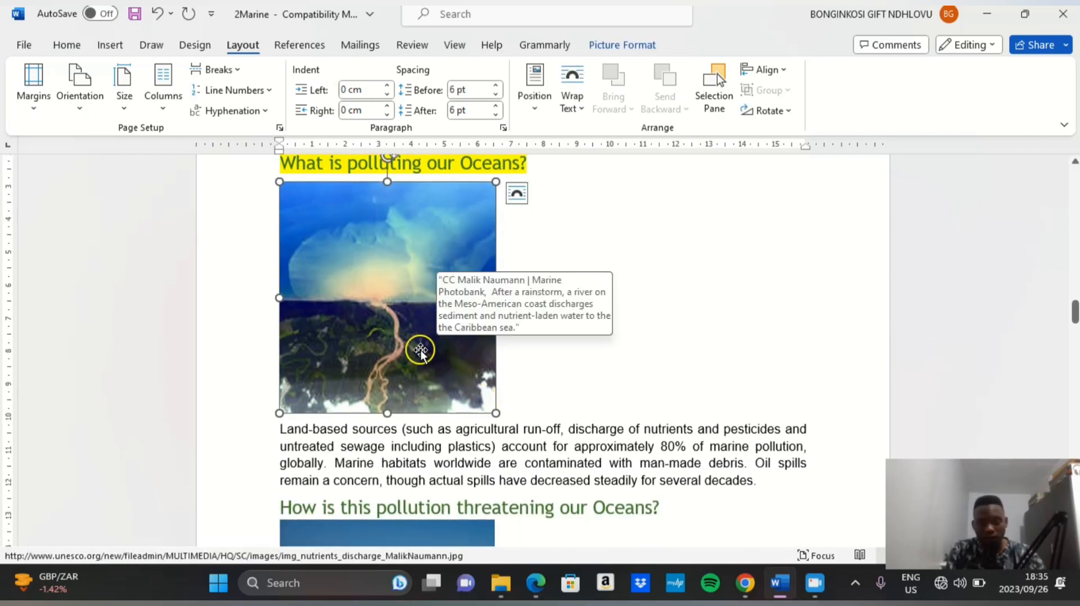
pyautogui.rightClick(376, 231)
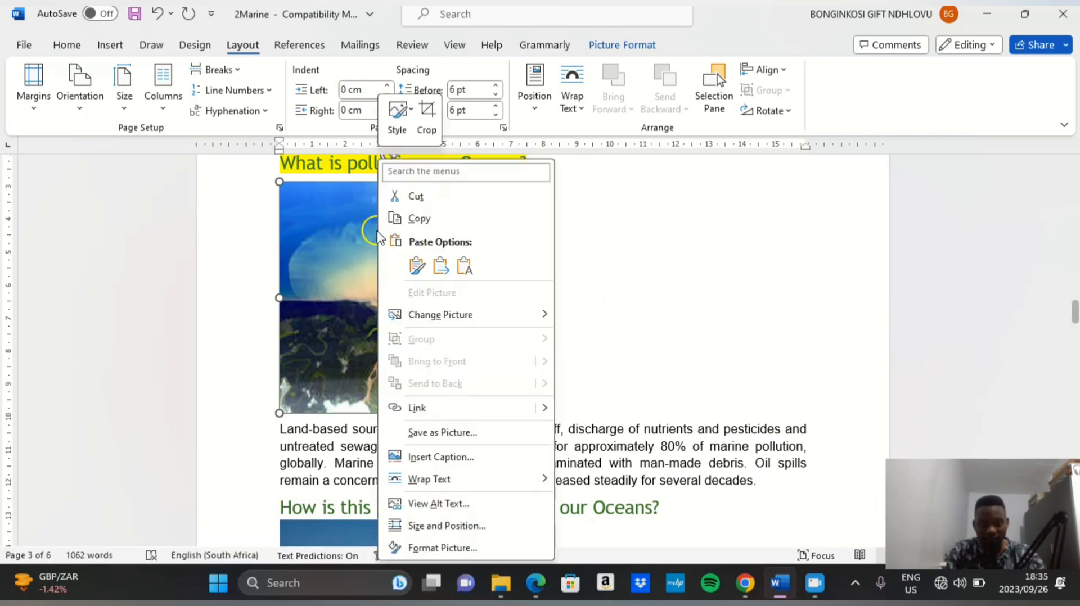
pyautogui.click(481, 506)
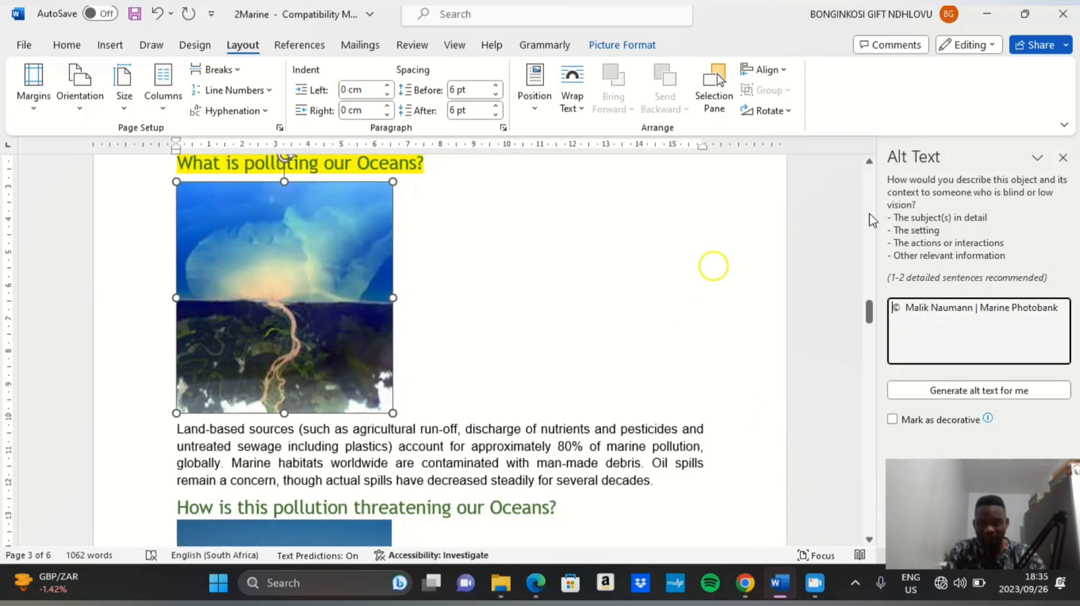
pyautogui.click(1063, 159)
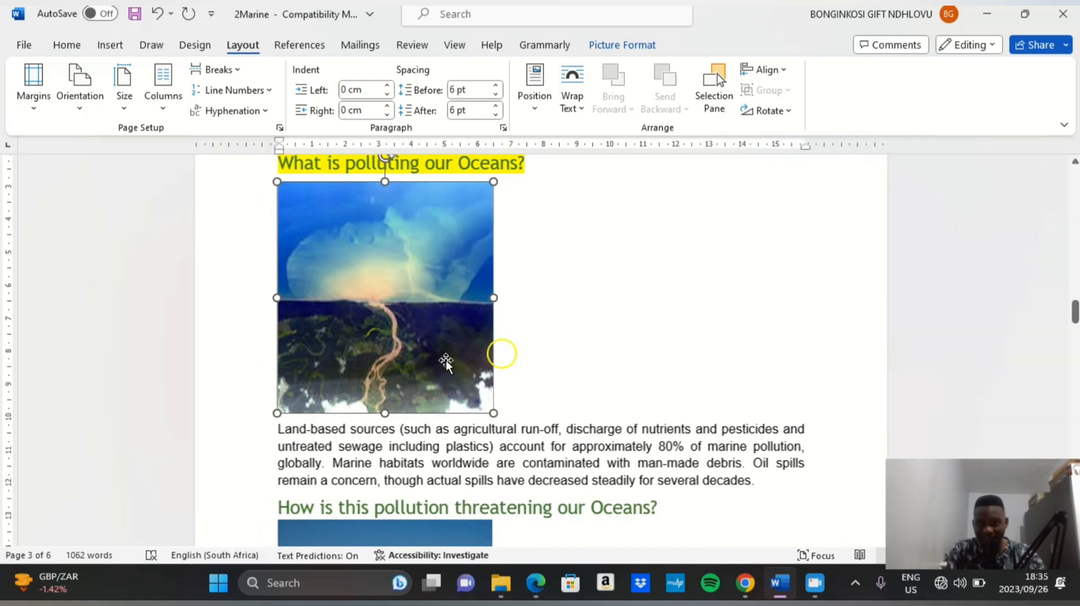
# - Copy the full alternative text of the picture under 'What is polluting our Oceans?' for use as its caption
pyautogui.rightClick(415, 298)
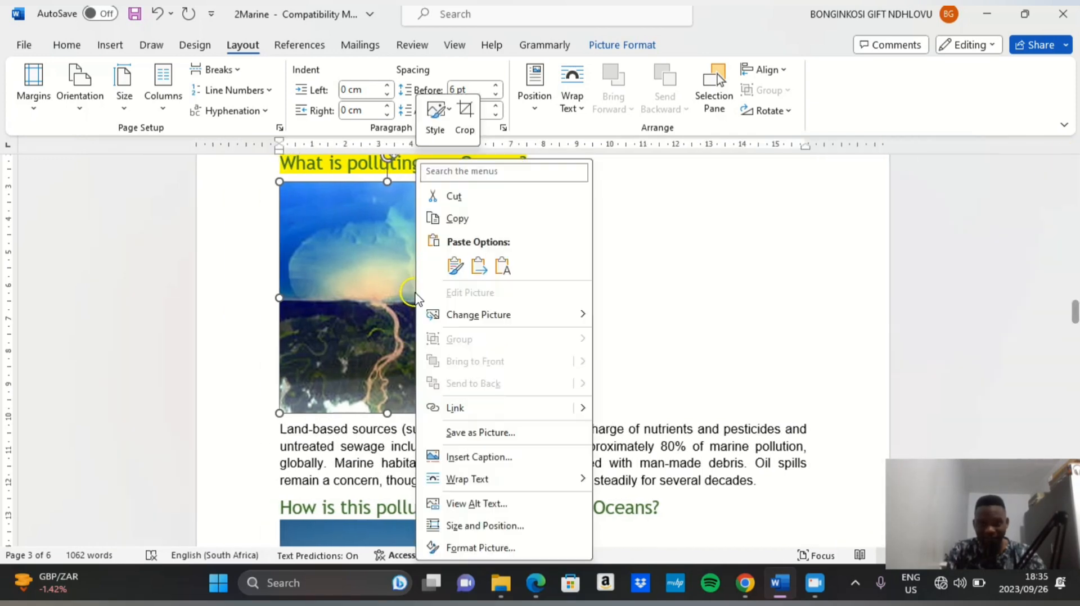
pyautogui.click(387, 281)
pyautogui.rightClick(387, 284)
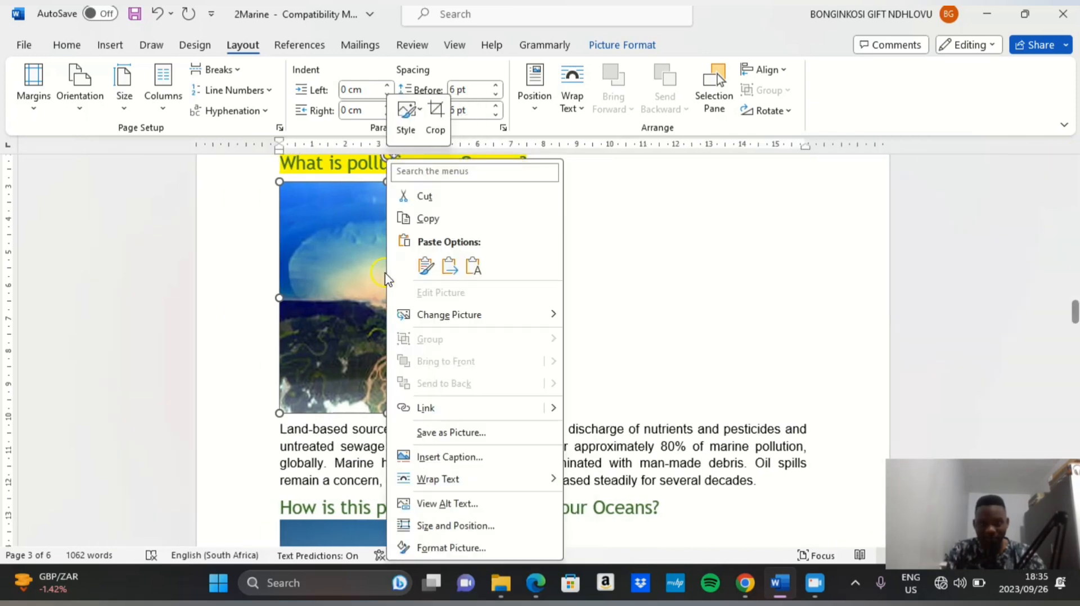
pyautogui.click(462, 505)
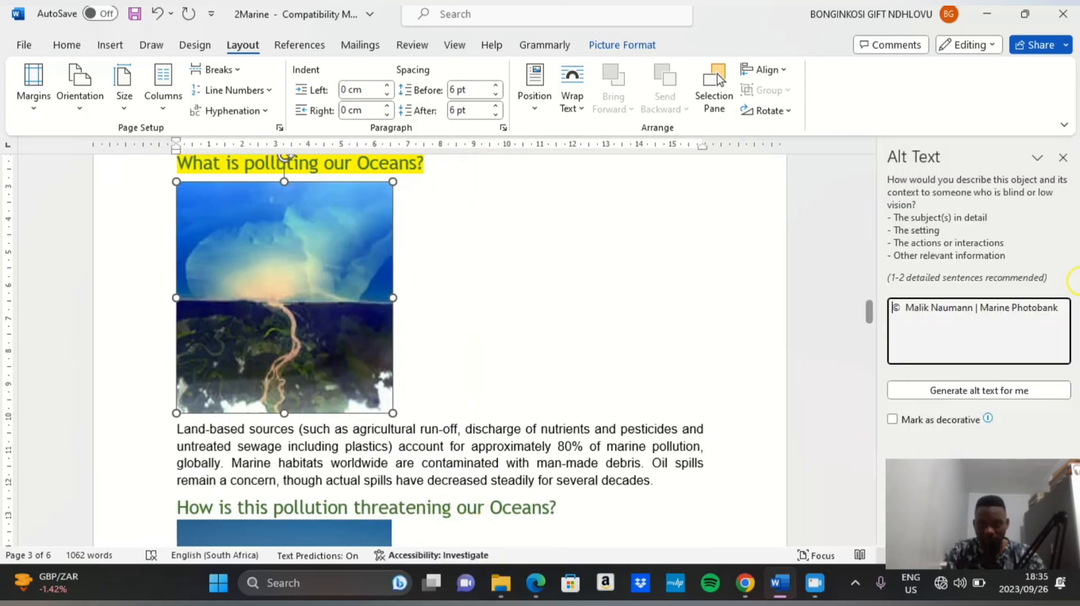
pyautogui.moveTo(1062, 307); pyautogui.dragTo(856, 292)
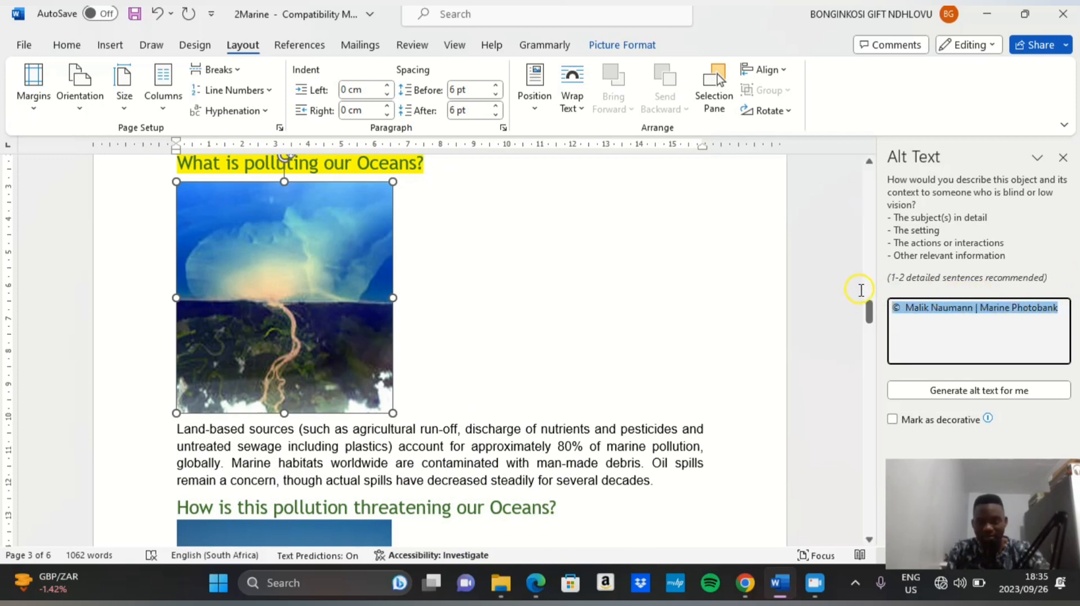
pyautogui.click(1062, 158)
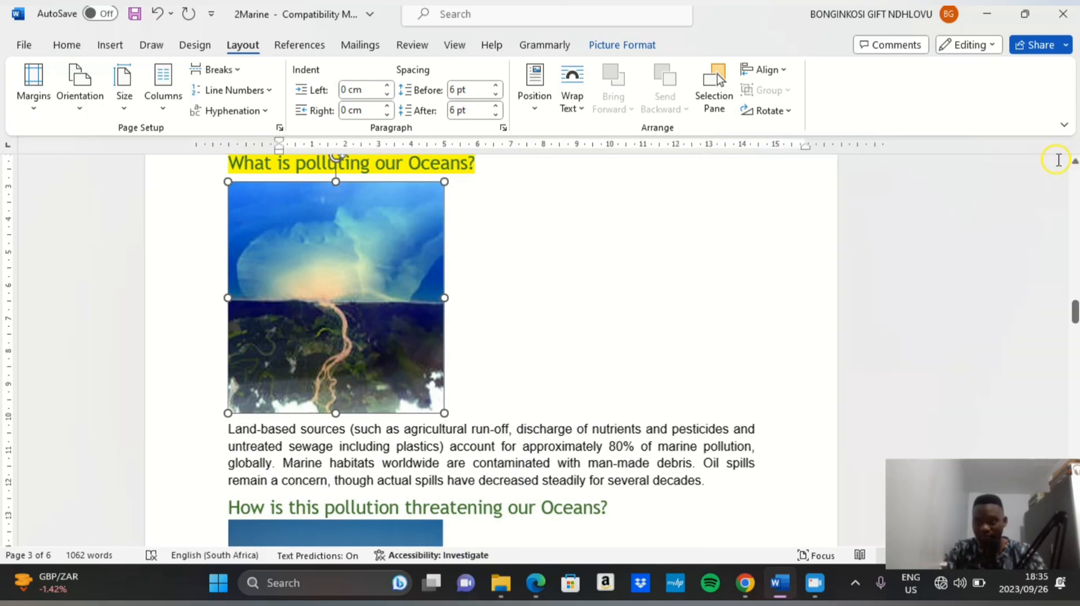
pyautogui.moveTo(386, 270)
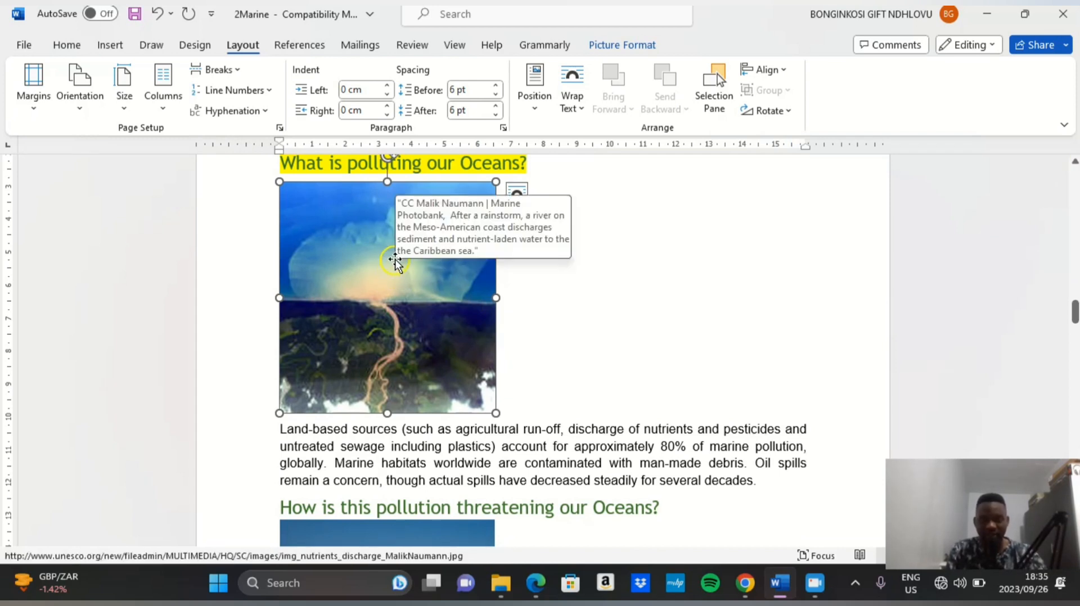
pyautogui.rightClick(409, 299)
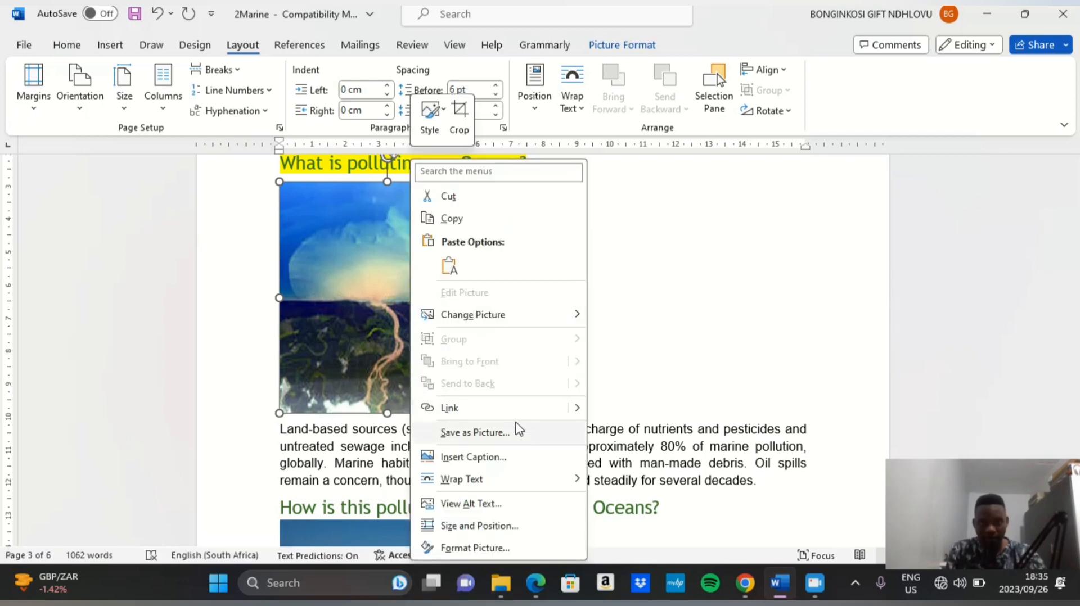
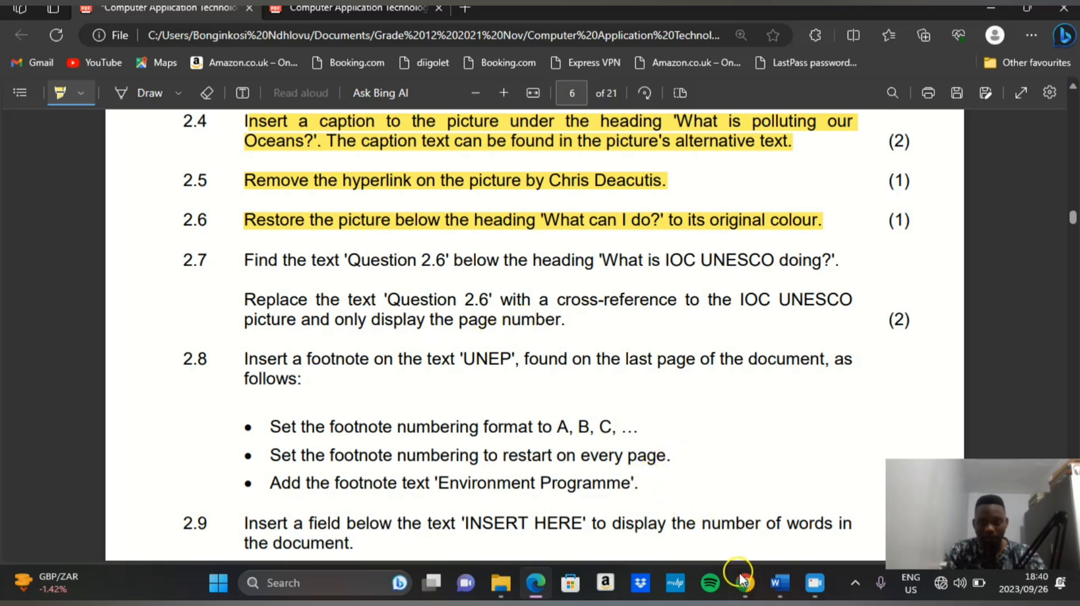
# - Return to Word and replace the text 'Question 2.6' with a cross-reference to the UNESCO bookmark showing only the page number
pyautogui.click(779, 584)
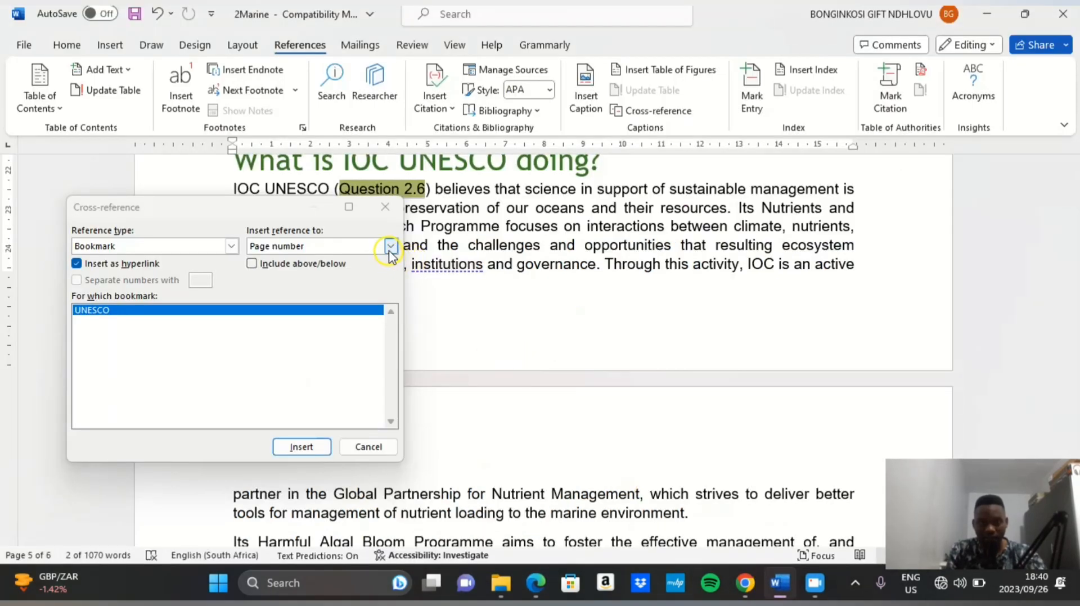
pyautogui.click(391, 247)
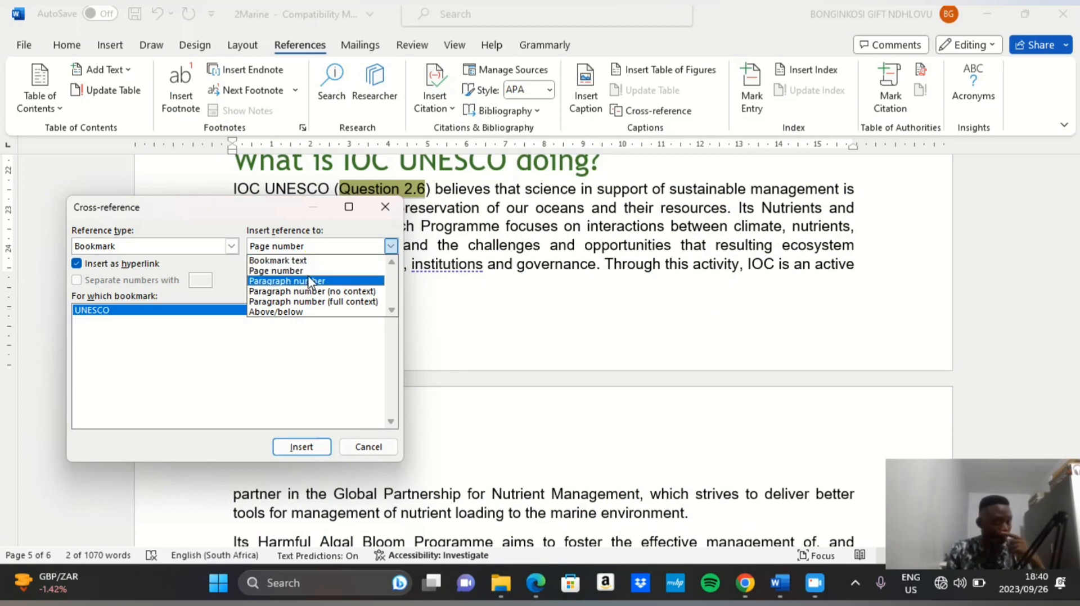
pyautogui.click(307, 275)
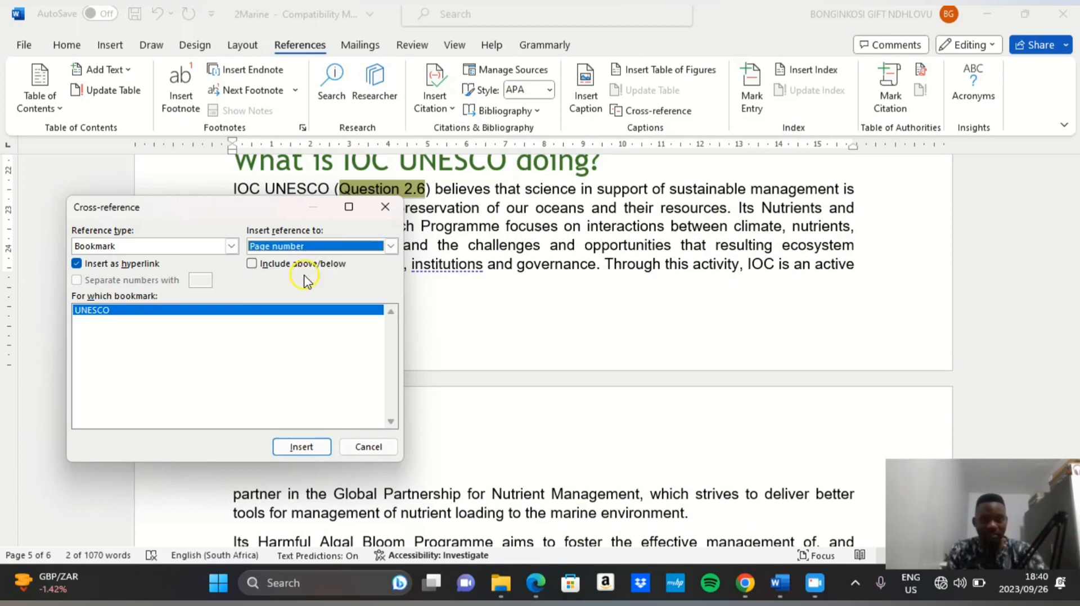
pyautogui.click(302, 448)
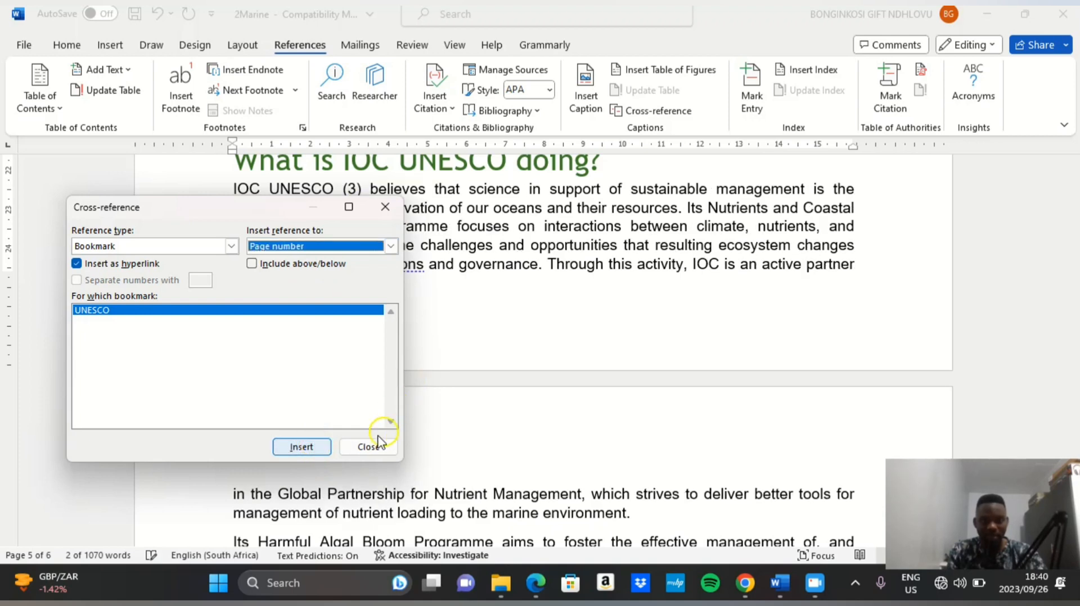
pyautogui.click(370, 447)
# - Follow the new cross-reference under 'What is IOC UNESCO doing?' to check that it leads to the IOC UNESCO picture
pyautogui.scroll(3, 386, 429)
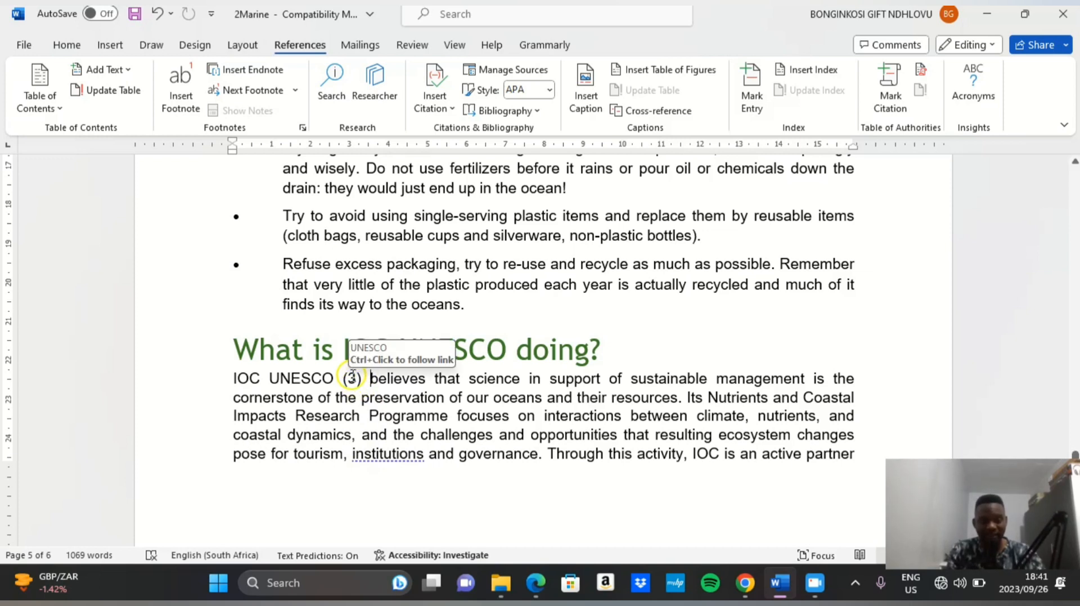
pyautogui.keyDown('ctrl'); pyautogui.click(353, 381); pyautogui.keyUp('ctrl')
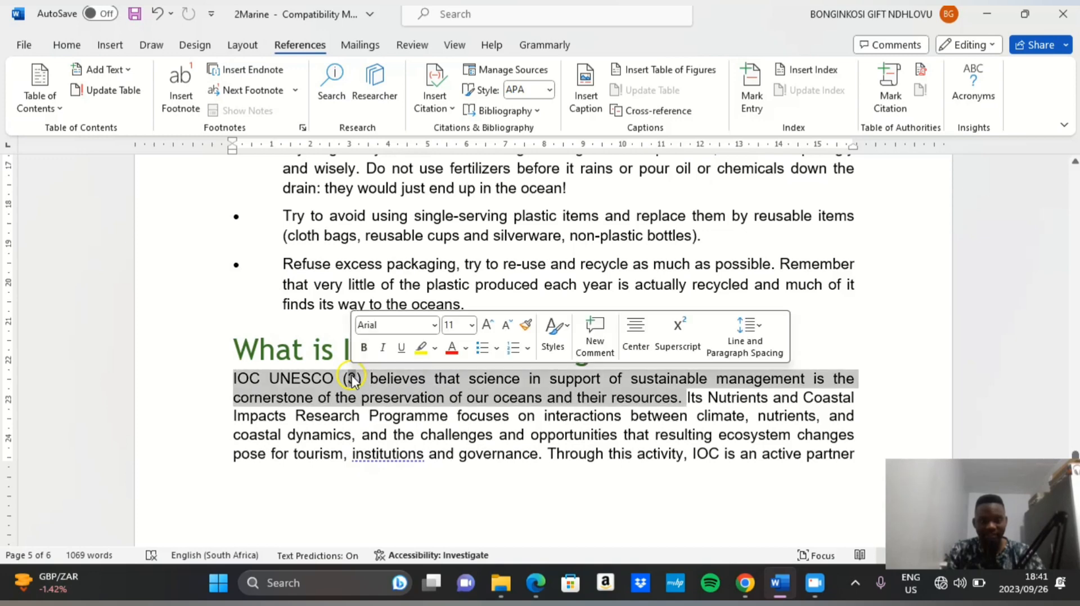
pyautogui.keyDown('ctrl'); pyautogui.click(353, 382); pyautogui.keyUp('ctrl')
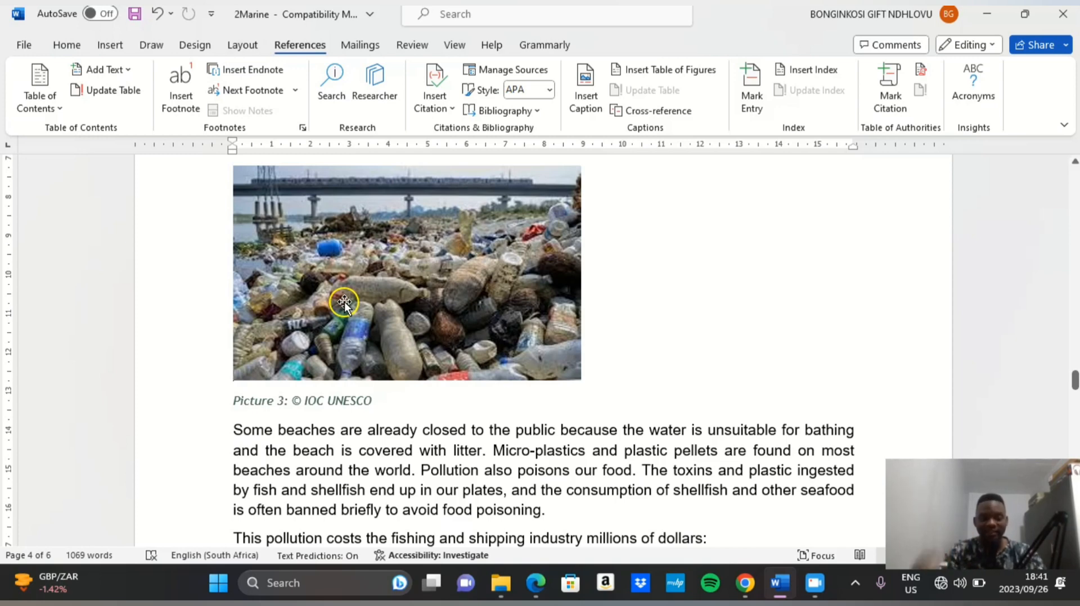
# - Switch to the question paper in Edge and highlight the first sentence of question 2.7 in yellow
pyautogui.scroll(-15, 345, 302)
pyautogui.scroll(-6, 374, 336)
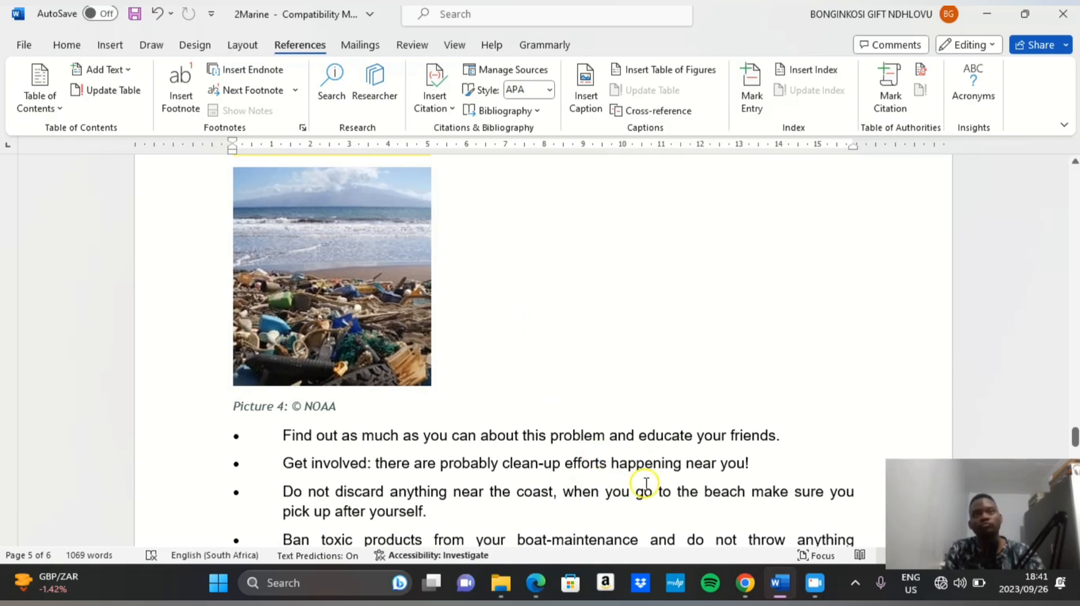
pyautogui.click(533, 596)
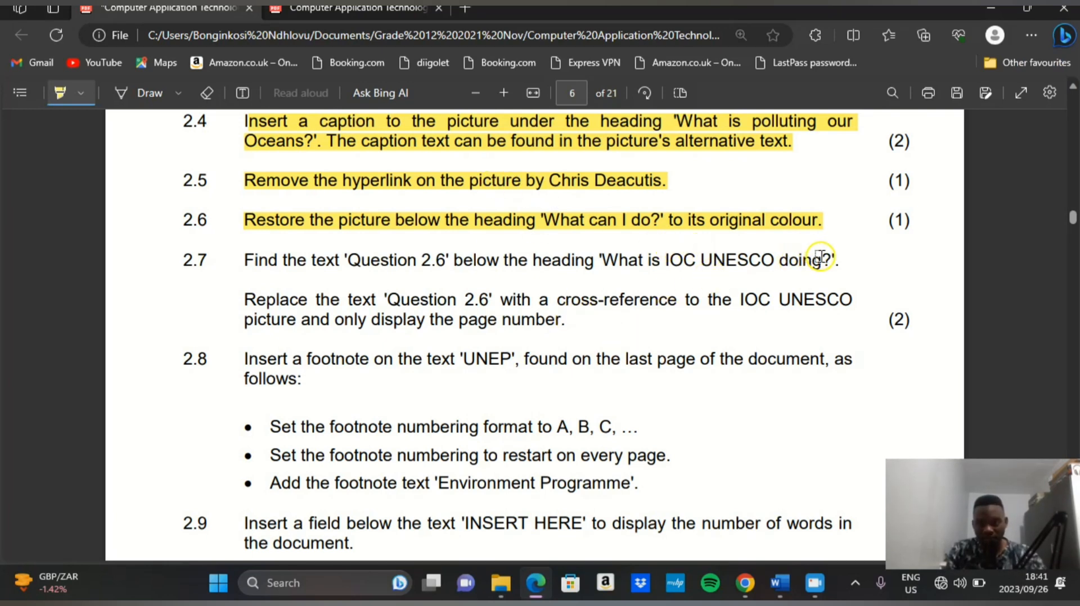
pyautogui.moveTo(823, 259); pyautogui.dragTo(245, 262)
pyautogui.scroll(-3, 465, 338)
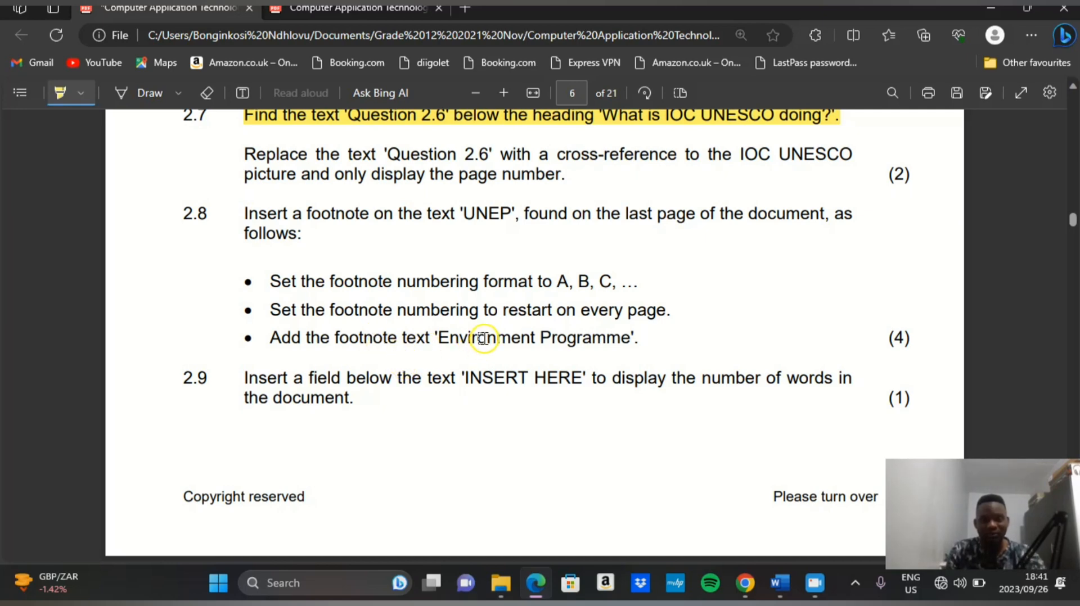
pyautogui.scroll(-2, 314, 441)
pyautogui.scroll(2, 321, 438)
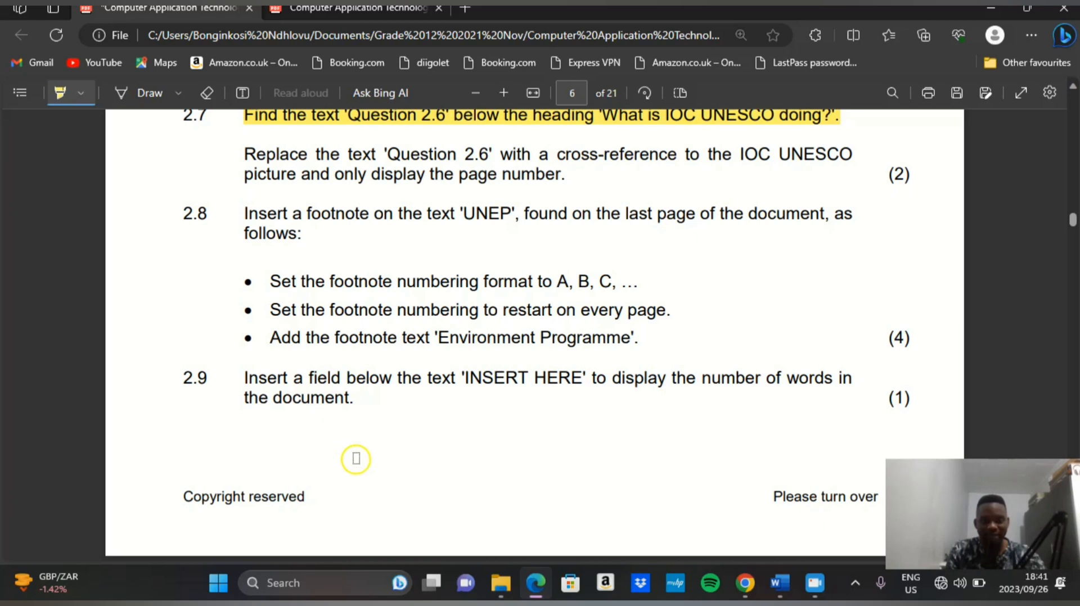
# - Copy the footnote text 'Environment Programme' from question 2.8, turn the highlighter back on and return to Word
pyautogui.click(60, 93)
pyautogui.moveTo(625, 338); pyautogui.dragTo(438, 339)
pyautogui.hotkey('ctrl', 'c')
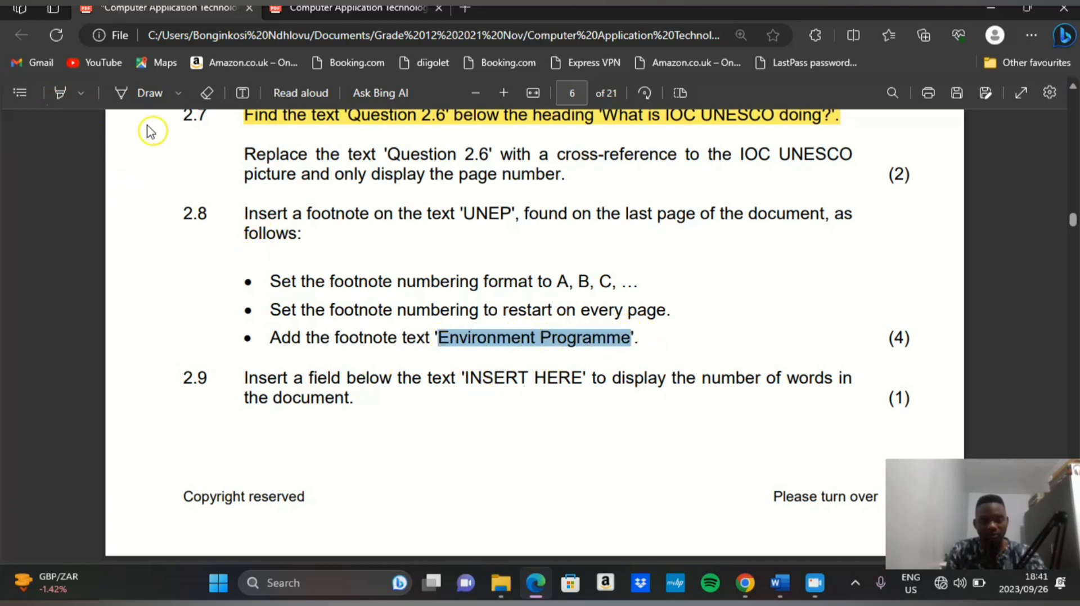
pyautogui.click(60, 93)
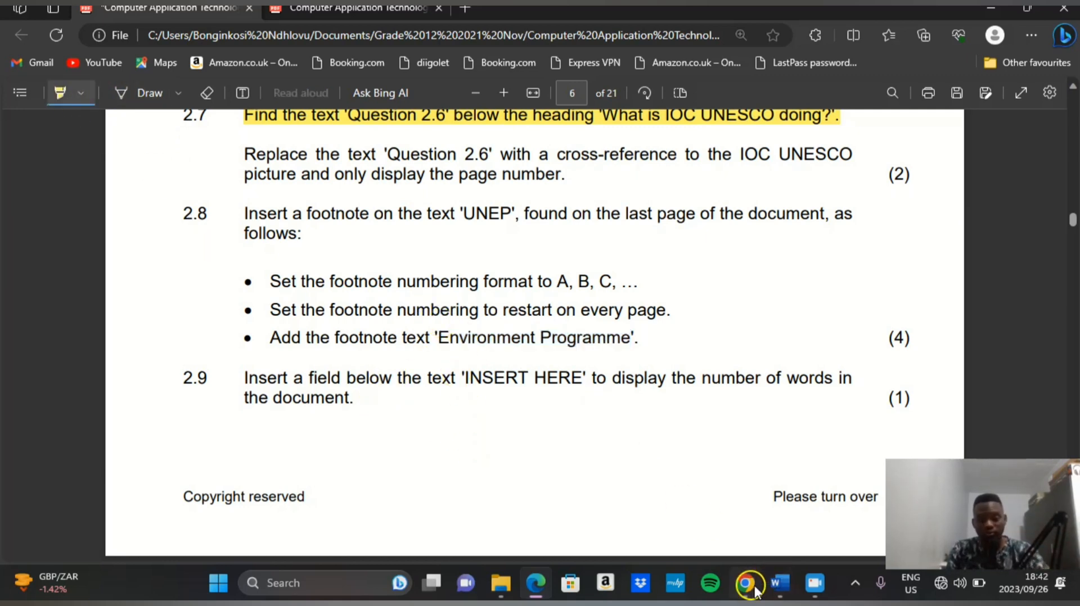
pyautogui.click(779, 583)
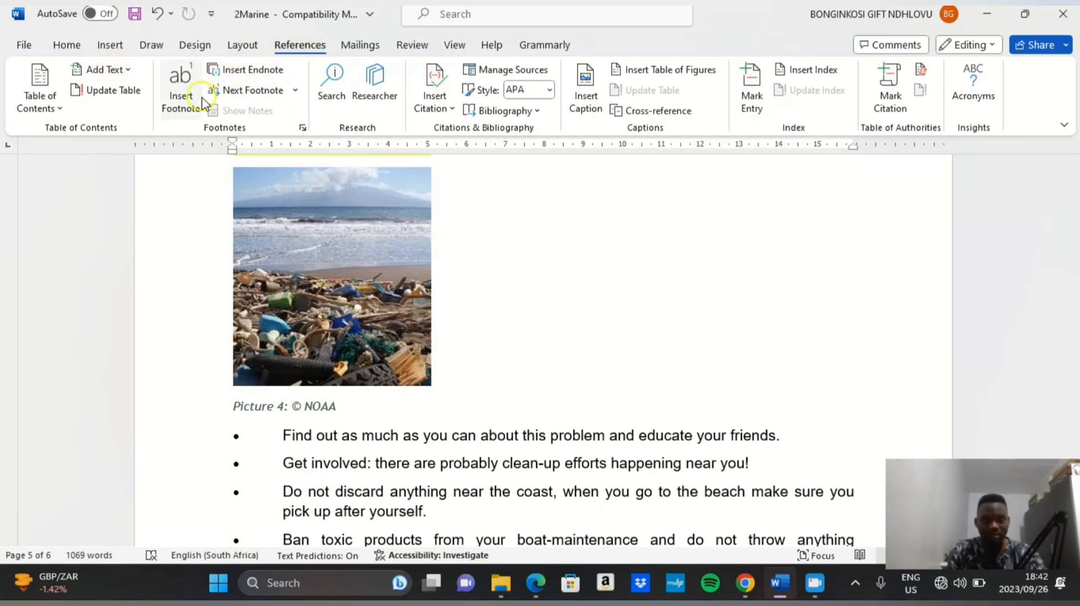
pyautogui.click(303, 127)
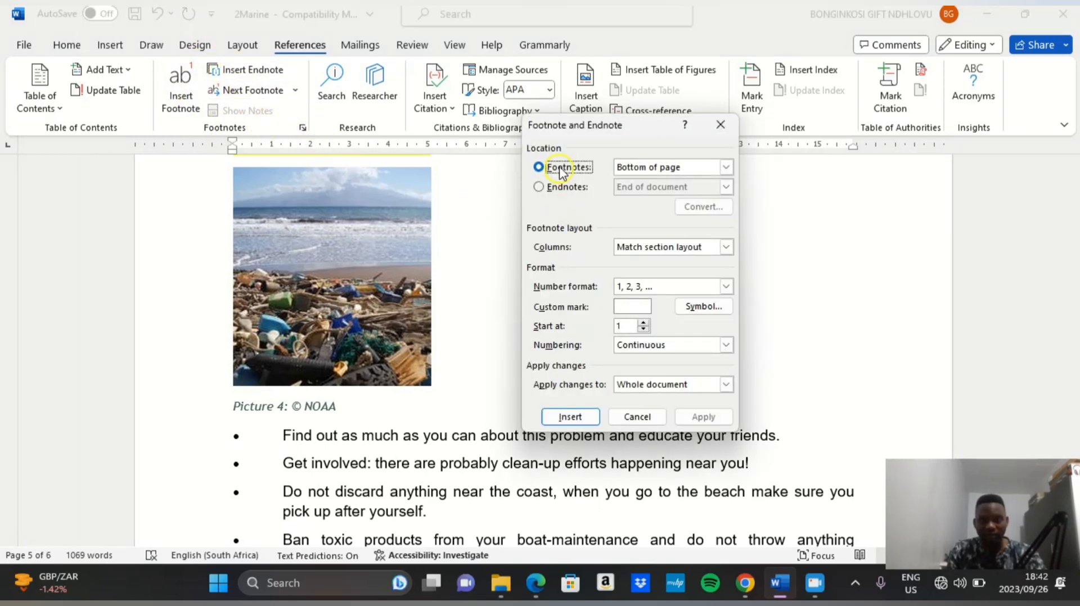
pyautogui.moveTo(603, 135); pyautogui.dragTo(515, 168)
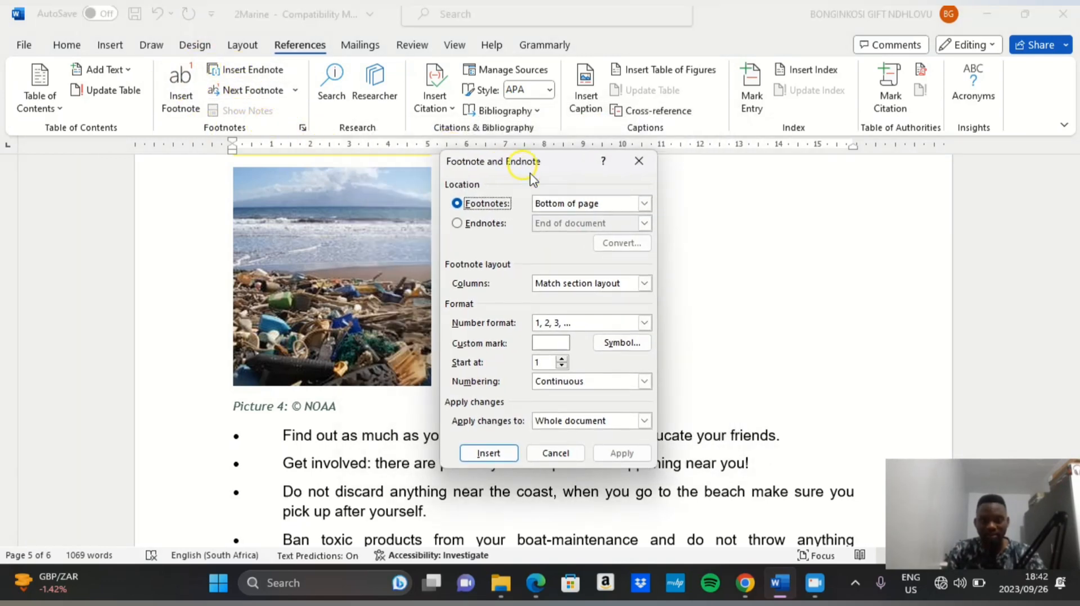
pyautogui.click(641, 159)
# - Select 'UNEP' on the last page and configure its footnote with number format A, B, C, … and numbering restarting each page
pyautogui.scroll(-15, 465, 390)
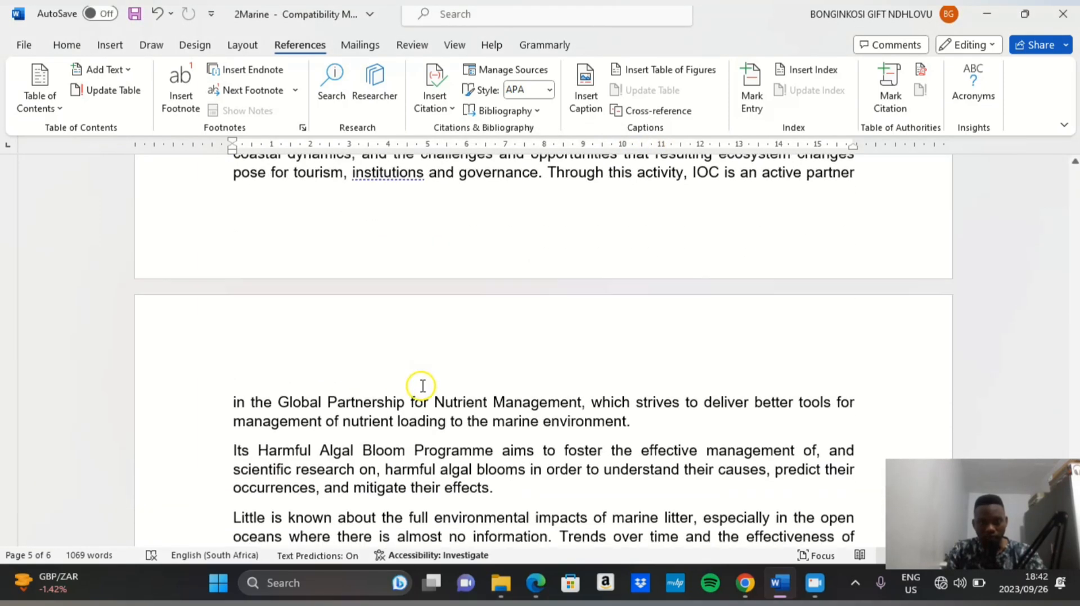
pyautogui.scroll(-3, 423, 382)
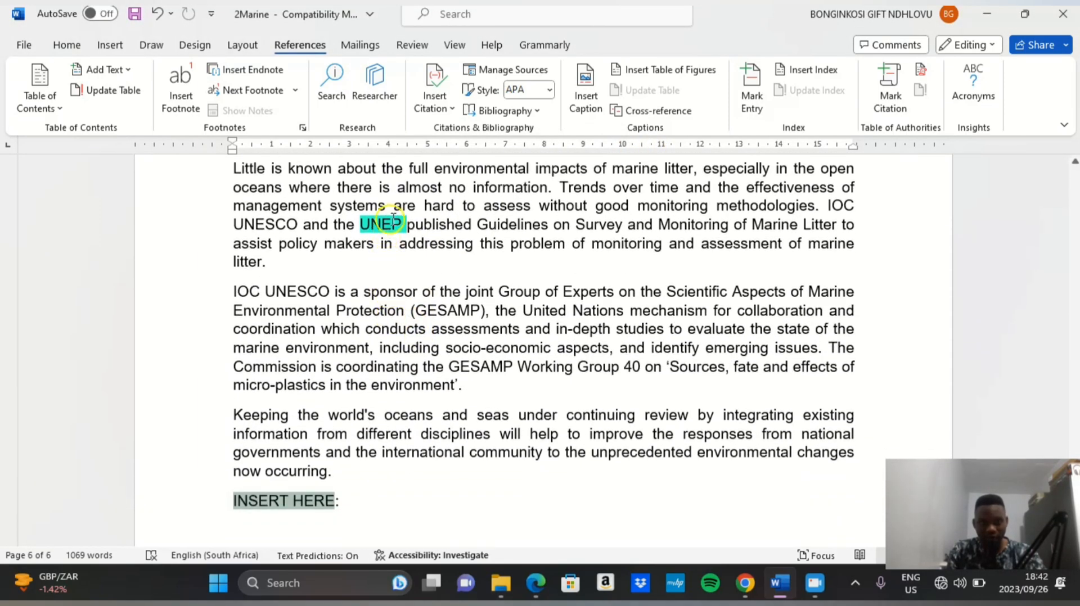
pyautogui.moveTo(407, 219); pyautogui.dragTo(366, 227)
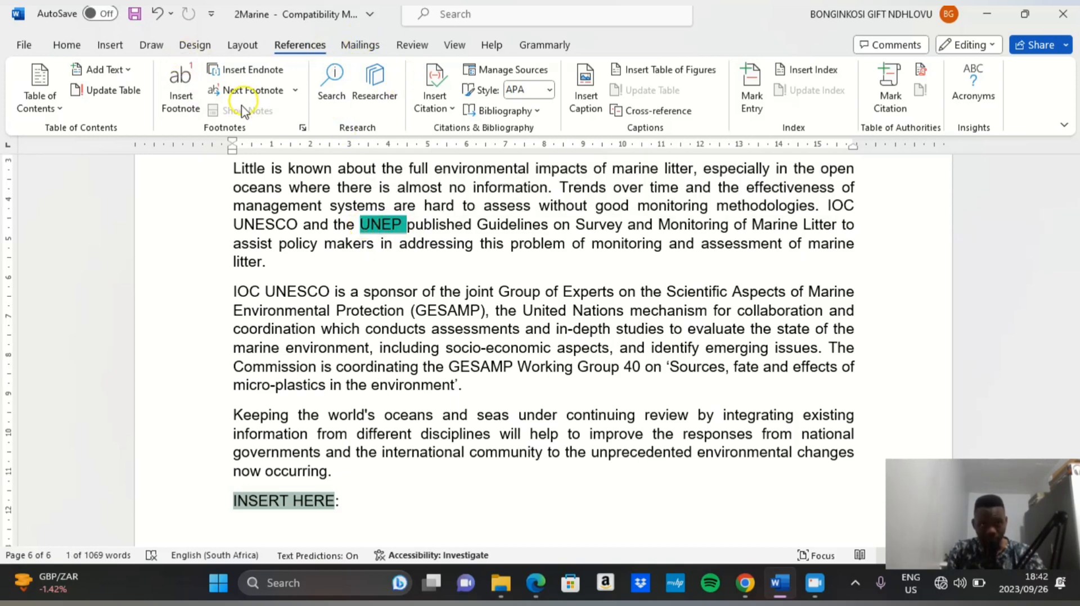
pyautogui.click(302, 130)
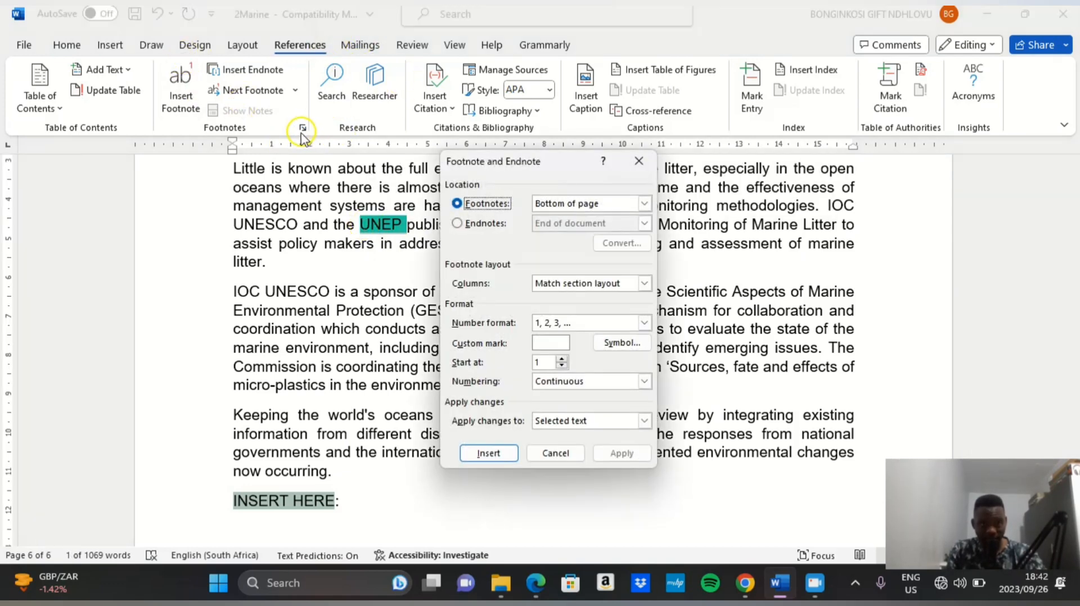
pyautogui.moveTo(537, 173); pyautogui.dragTo(535, 138)
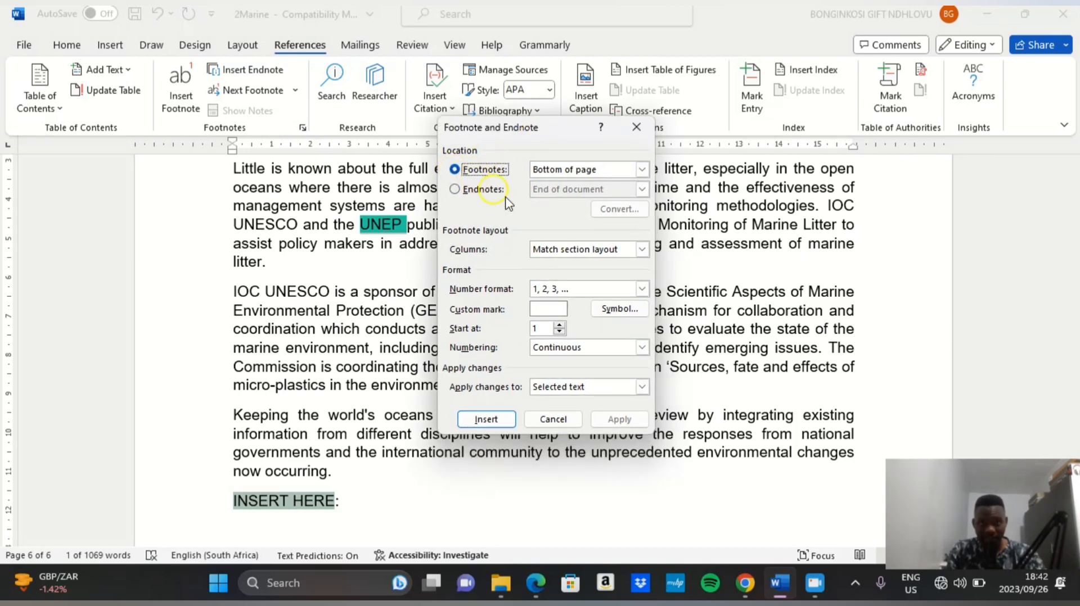
pyautogui.click(643, 288)
pyautogui.click(588, 322)
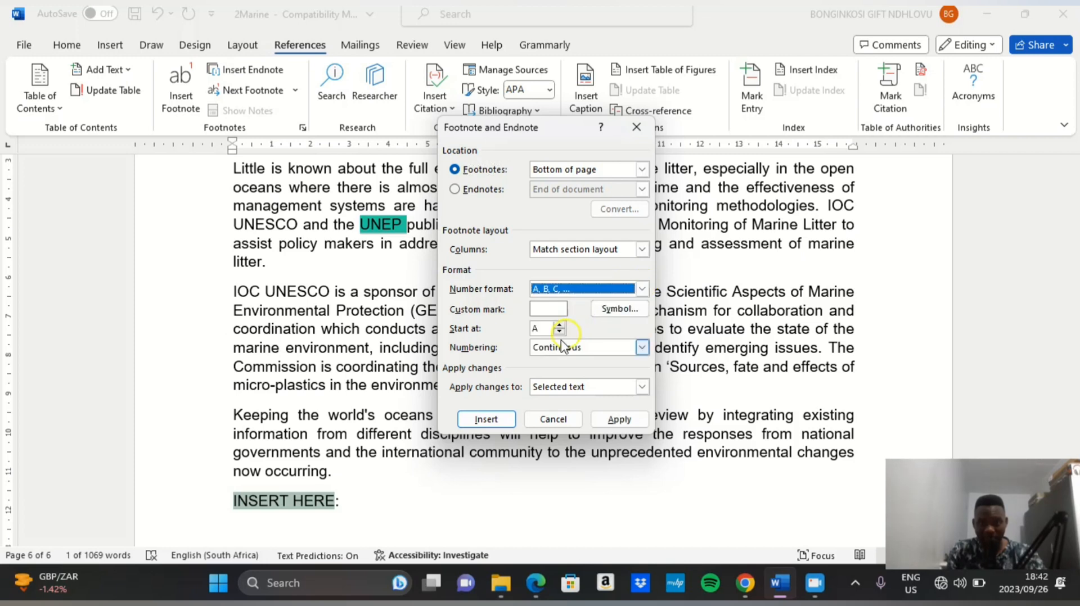
pyautogui.click(642, 348)
pyautogui.click(560, 383)
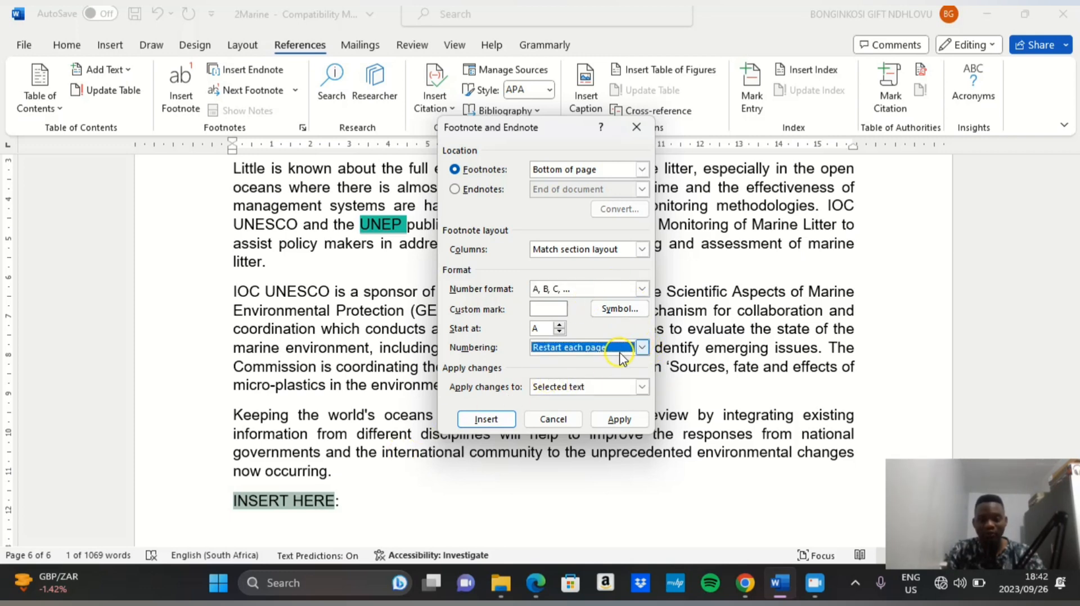
# - Insert the footnote with changes applied to the selected text and paste 'Environment Programme' as its text
pyautogui.click(642, 387)
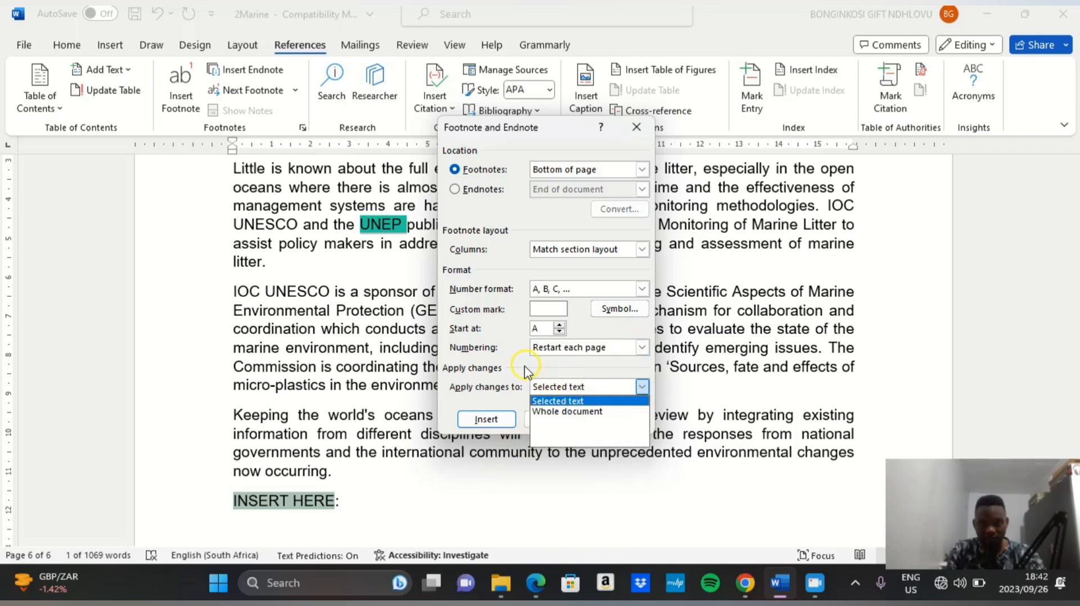
pyautogui.click(549, 401)
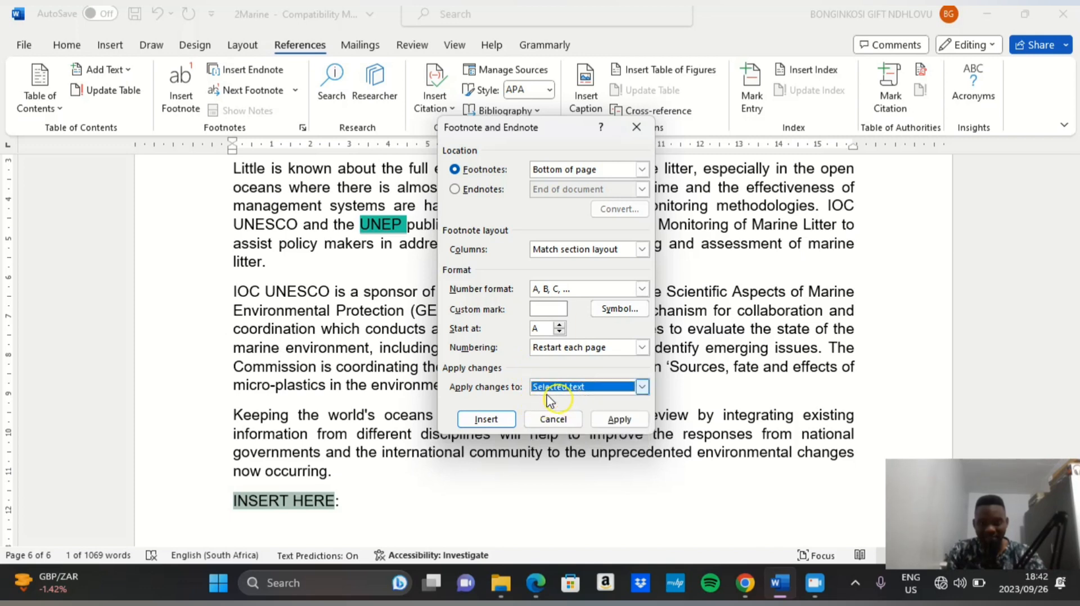
pyautogui.click(504, 421)
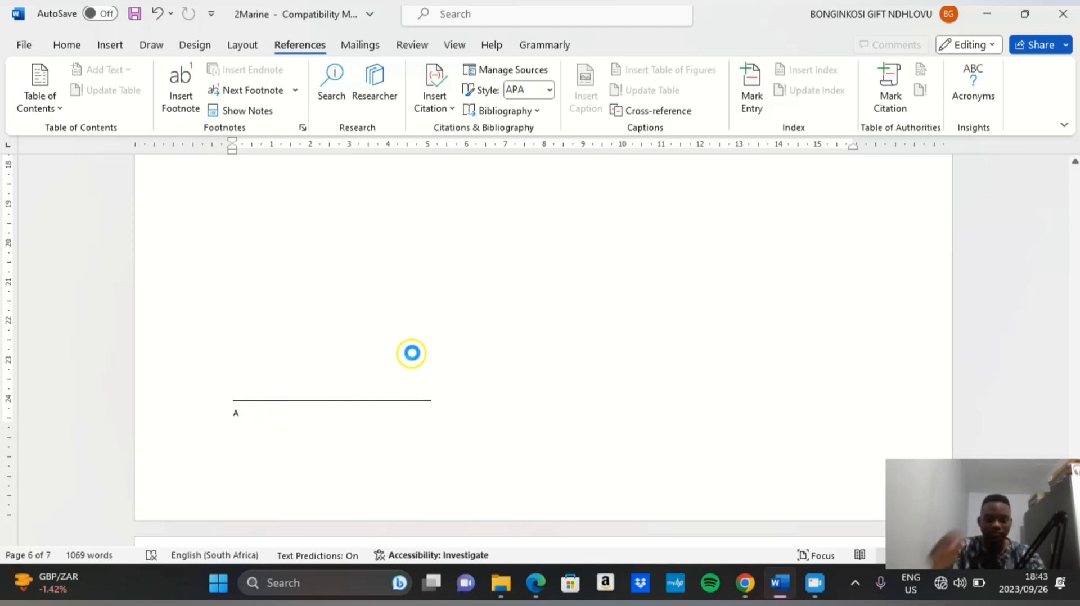
pyautogui.hotkey('ctrl', 'v')
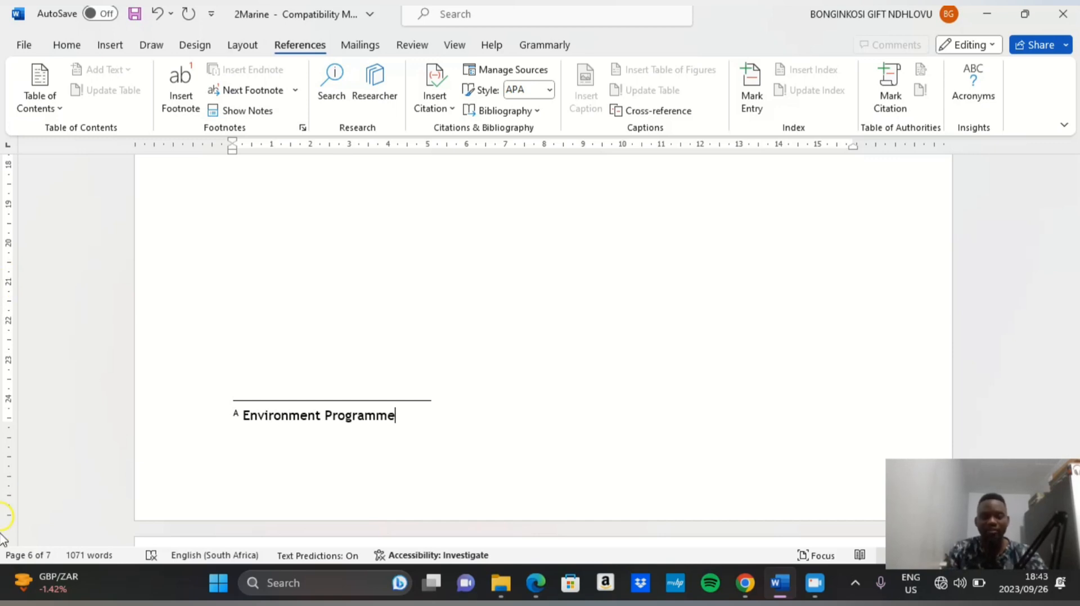
pyautogui.scroll(-5, 180, 388)
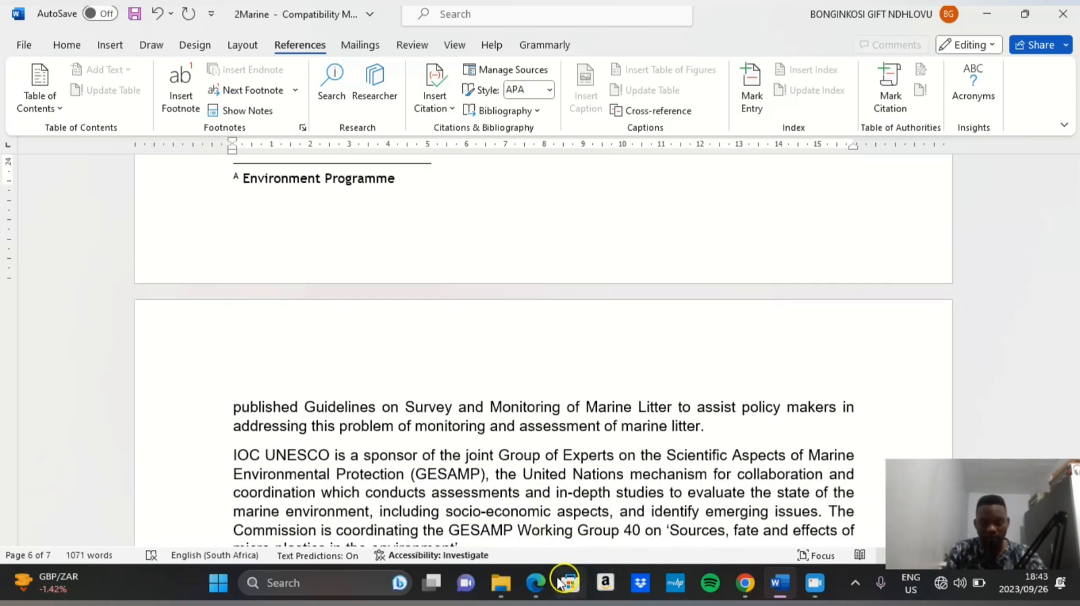
# - Switch to the question paper in Edge, highlight the main instruction of question 2.8 and read question 2.9
pyautogui.click(532, 581)
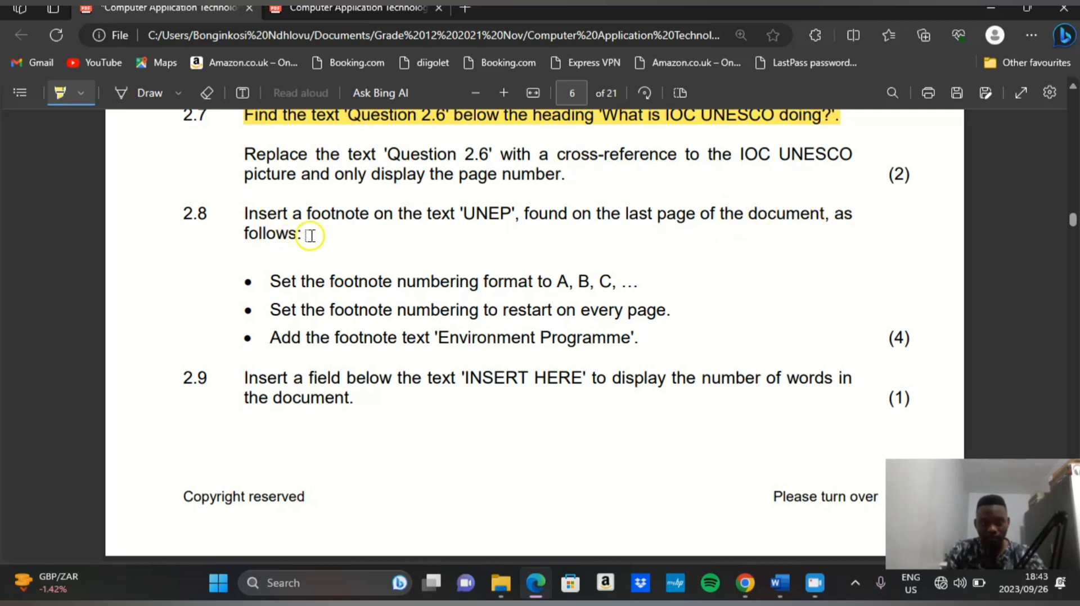
pyautogui.moveTo(309, 234); pyautogui.dragTo(262, 210)
pyautogui.scroll(-5, 374, 378)
pyautogui.scroll(5, 374, 378)
pyautogui.scroll(-3, 370, 376)
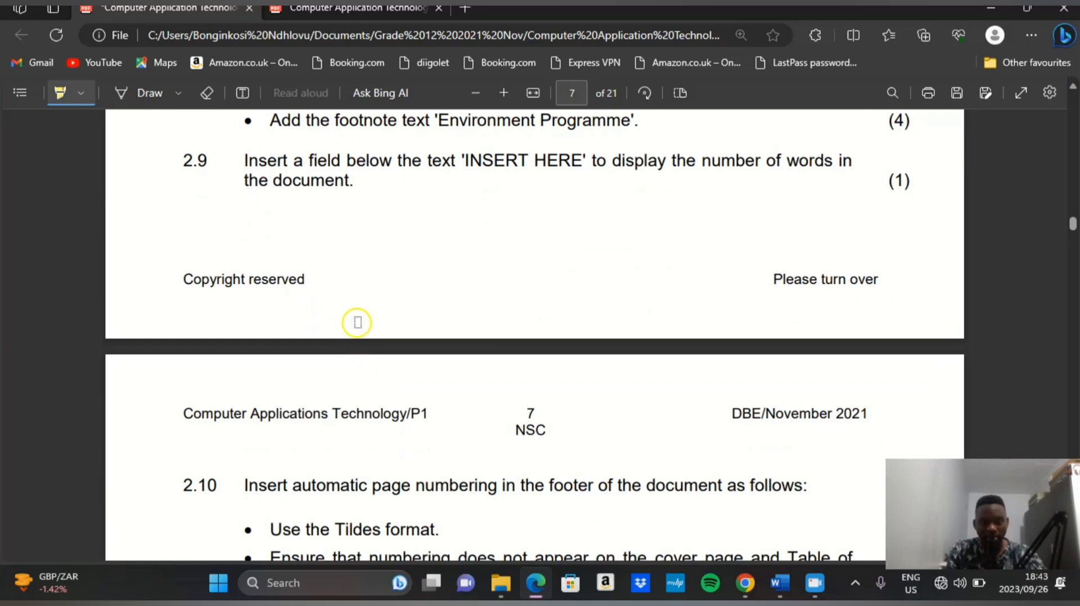
pyautogui.scroll(2, 355, 333)
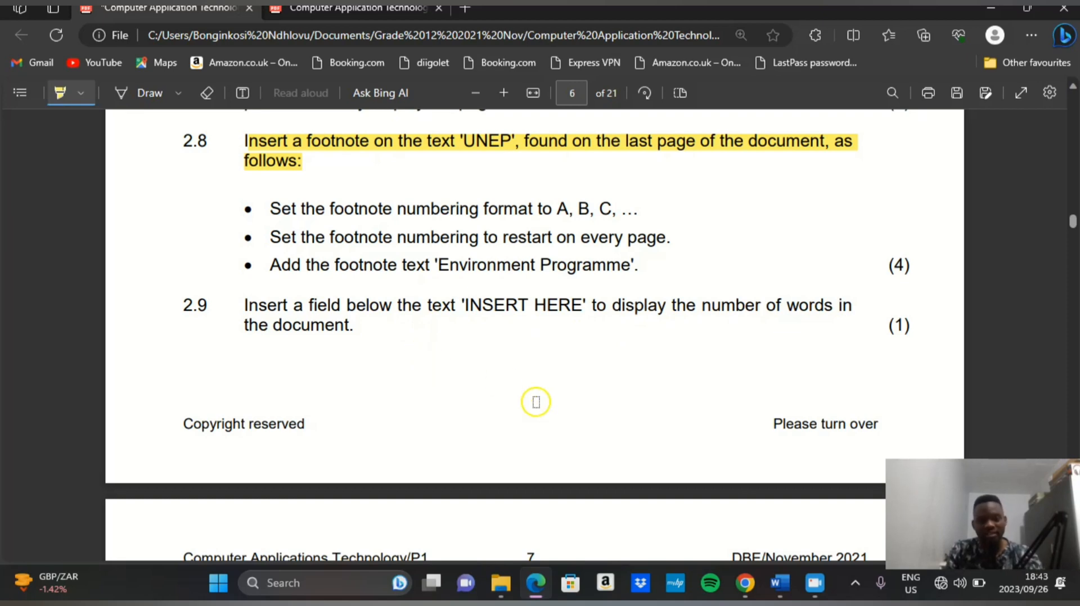
# - Return to Word and insert a NumWords field after 'INSERT HERE:' at the end of the document
pyautogui.click(780, 584)
pyautogui.scroll(1, 427, 329)
pyautogui.scroll(-1, 429, 349)
pyautogui.scroll(3, 427, 405)
pyautogui.scroll(-7, 425, 437)
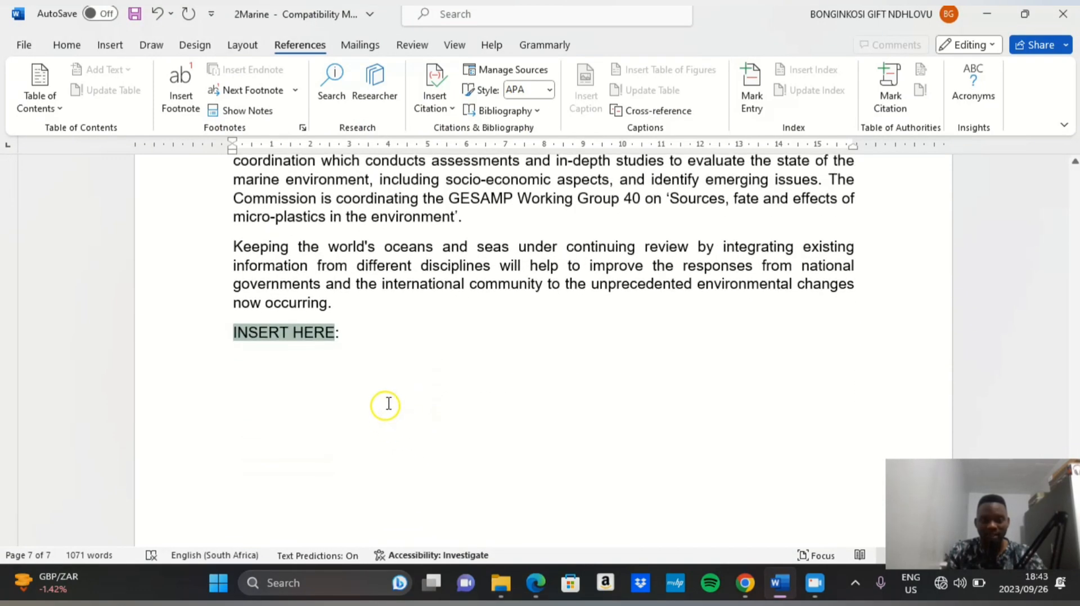
pyautogui.click(340, 331)
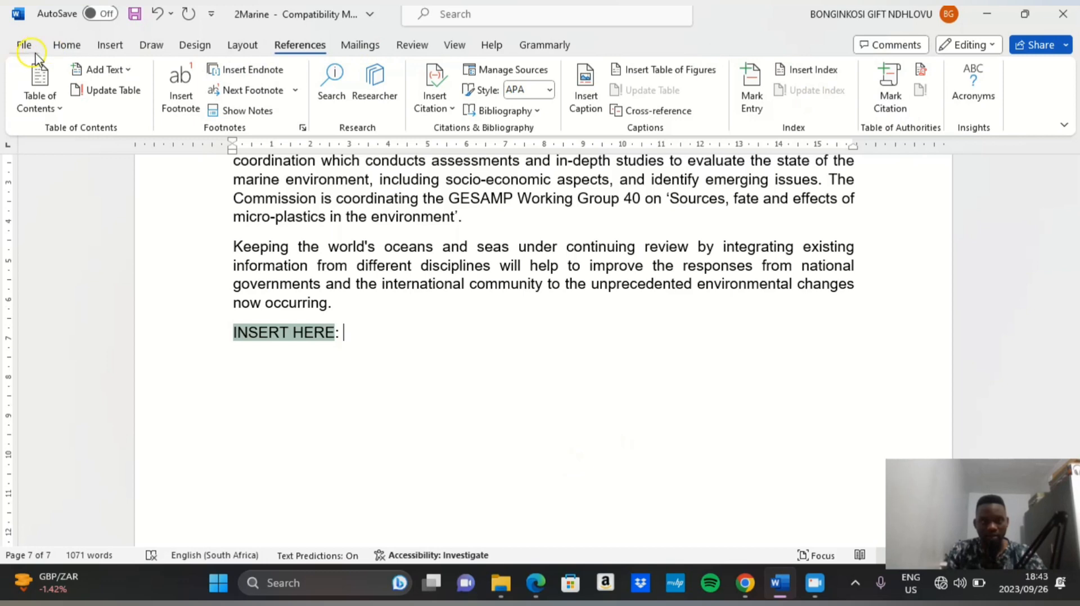
pyautogui.click(110, 45)
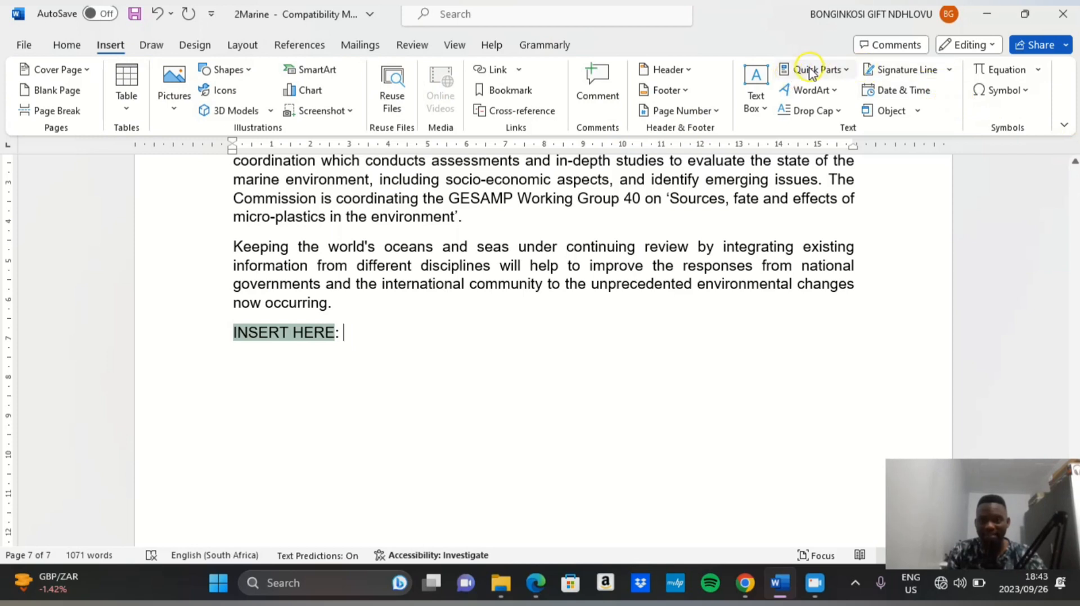
pyautogui.click(841, 72)
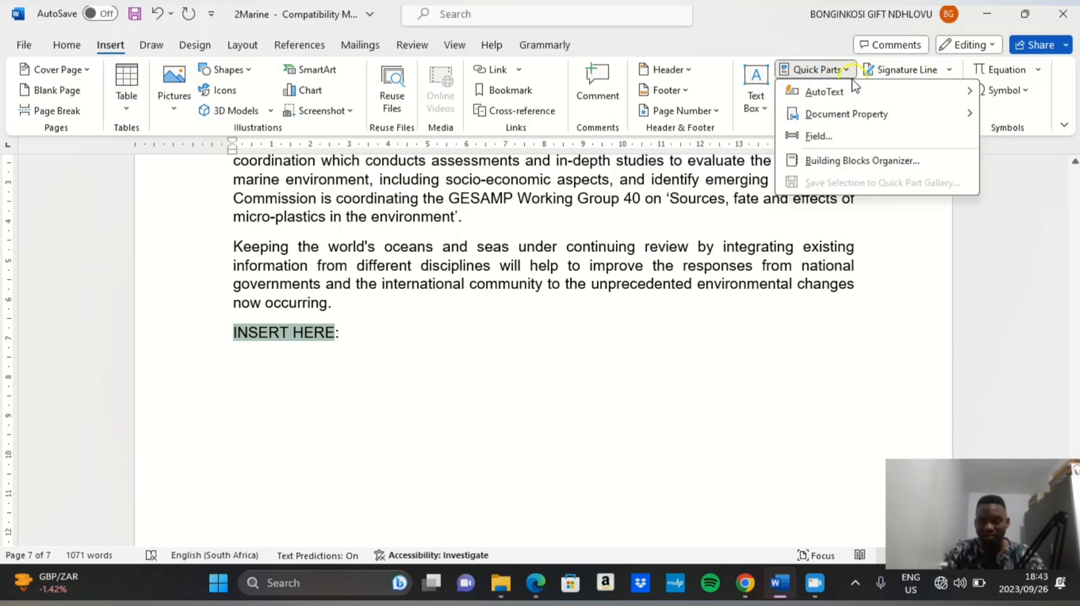
pyautogui.click(826, 140)
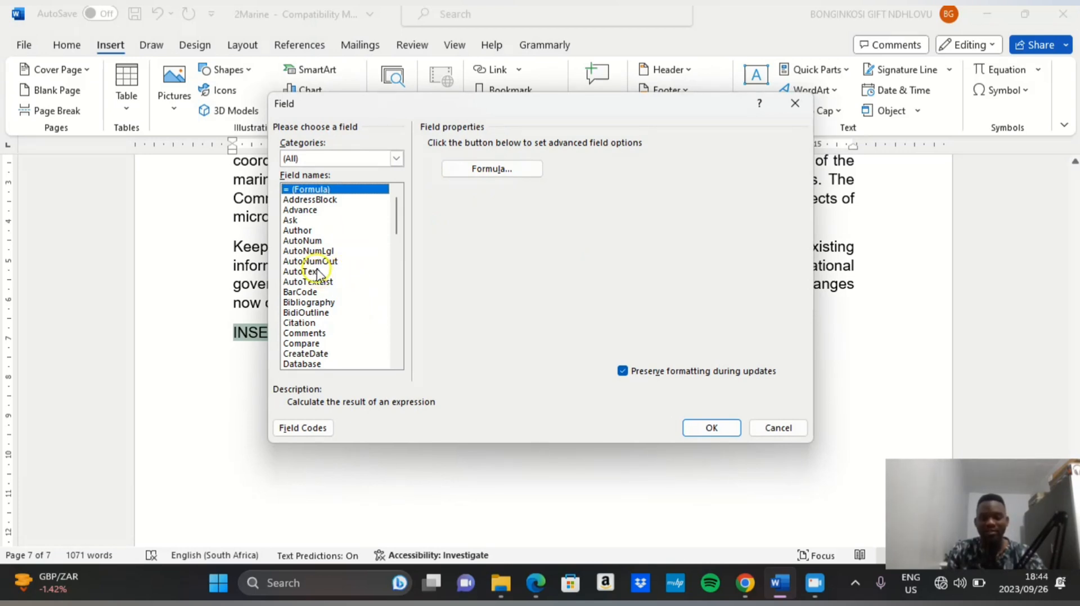
pyautogui.scroll(-6, 315, 287)
pyautogui.scroll(-5, 317, 304)
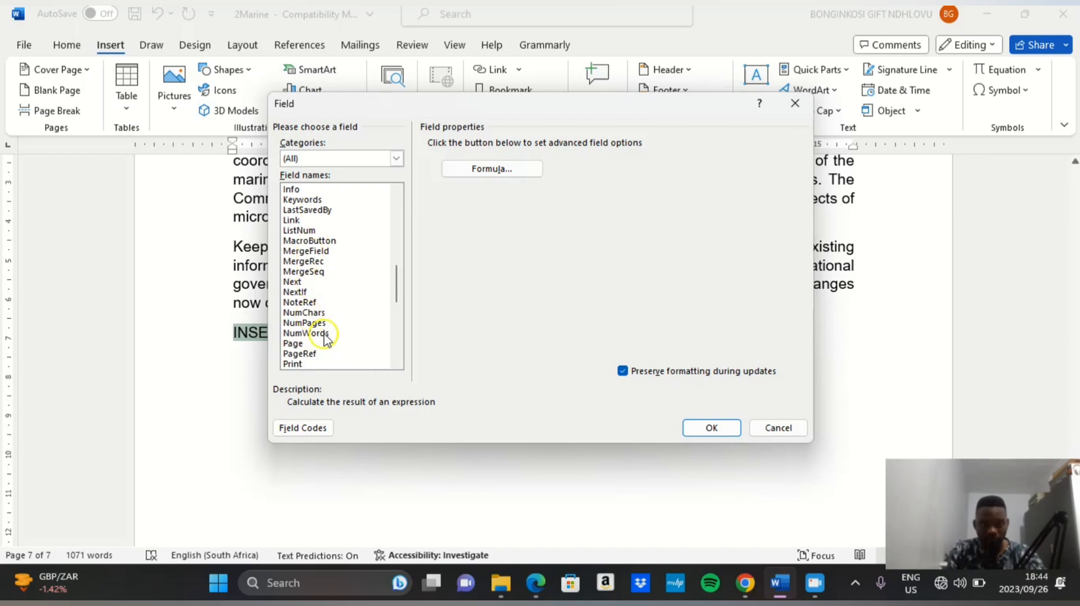
pyautogui.click(324, 334)
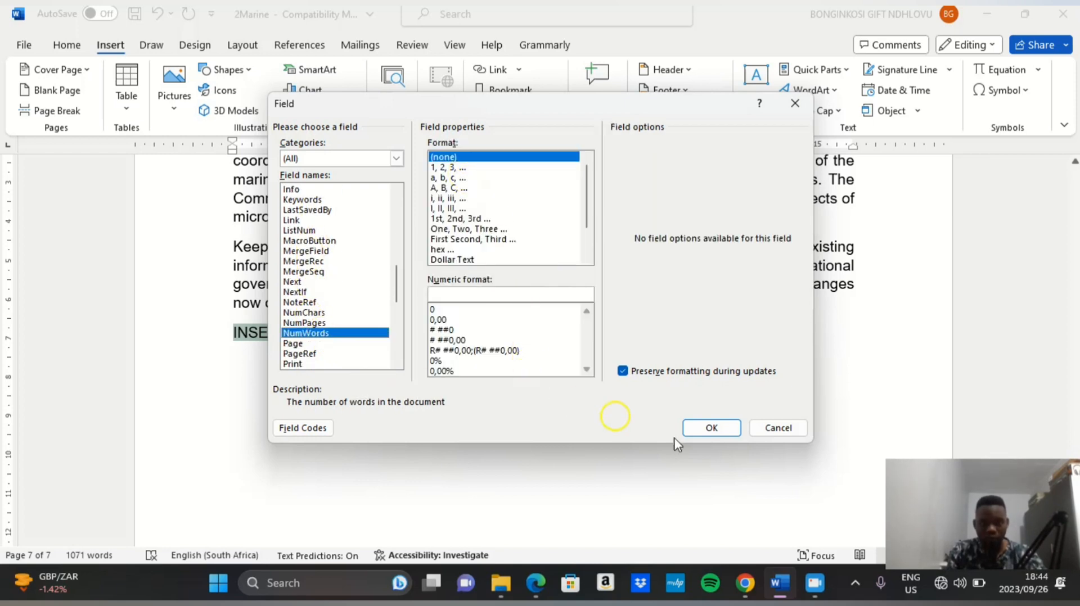
pyautogui.click(712, 429)
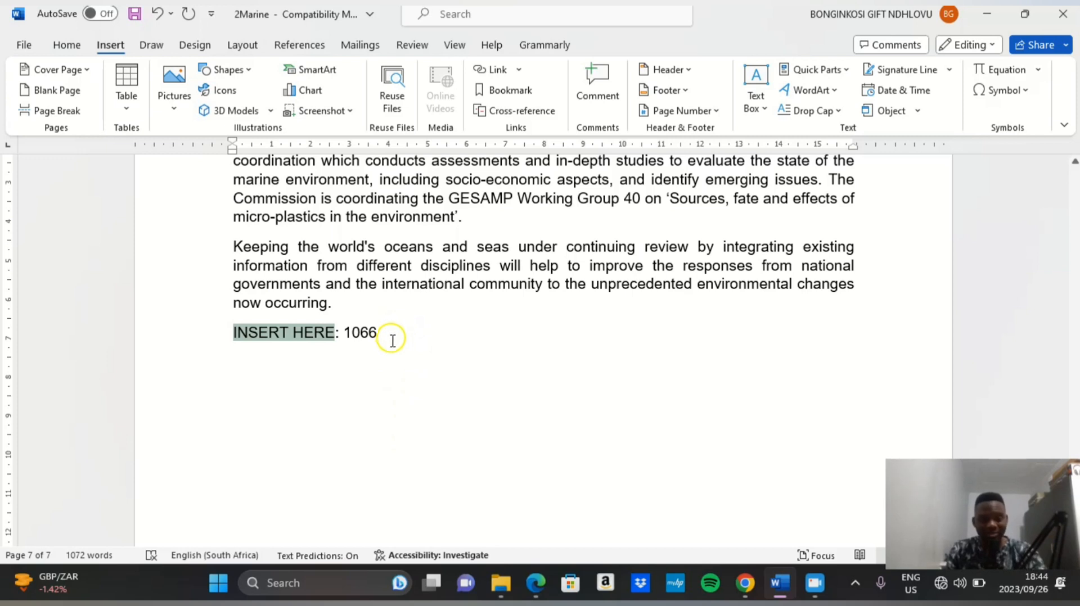
# - Switch to the question paper in Edge, highlight the instruction of question 2.9 and go on to question 2.10
pyautogui.scroll(-3, 392, 338)
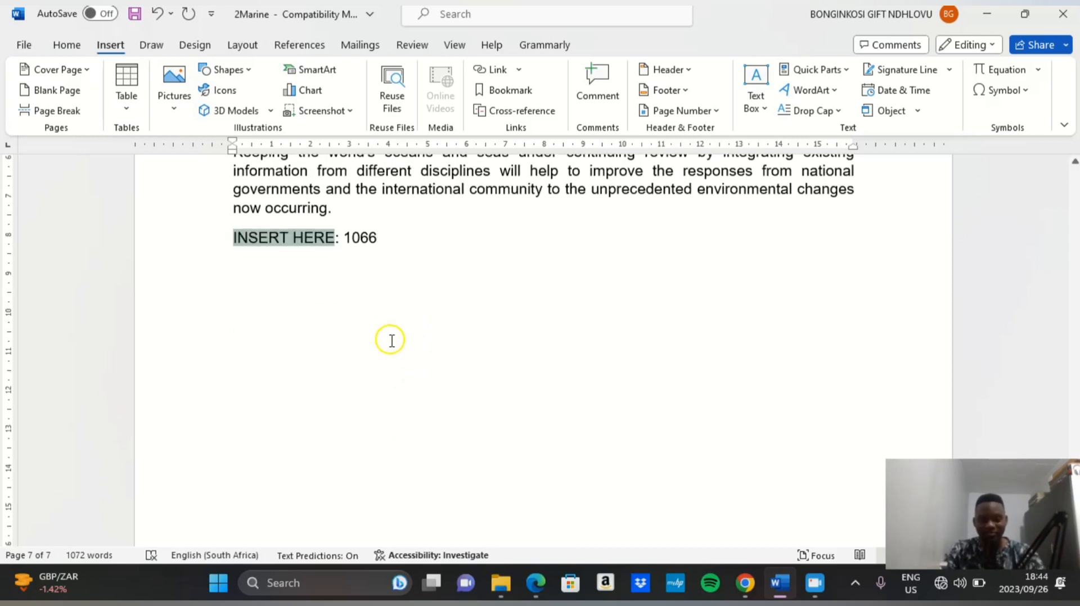
pyautogui.click(65, 45)
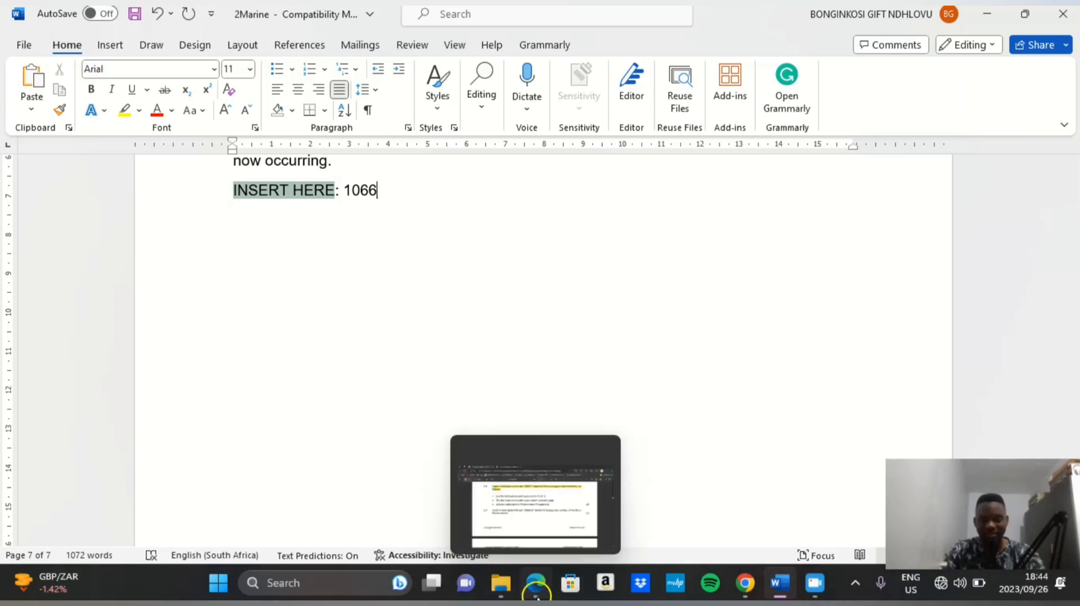
pyautogui.click(537, 598)
pyautogui.moveTo(355, 324); pyautogui.dragTo(246, 295)
pyautogui.scroll(-5, 434, 321)
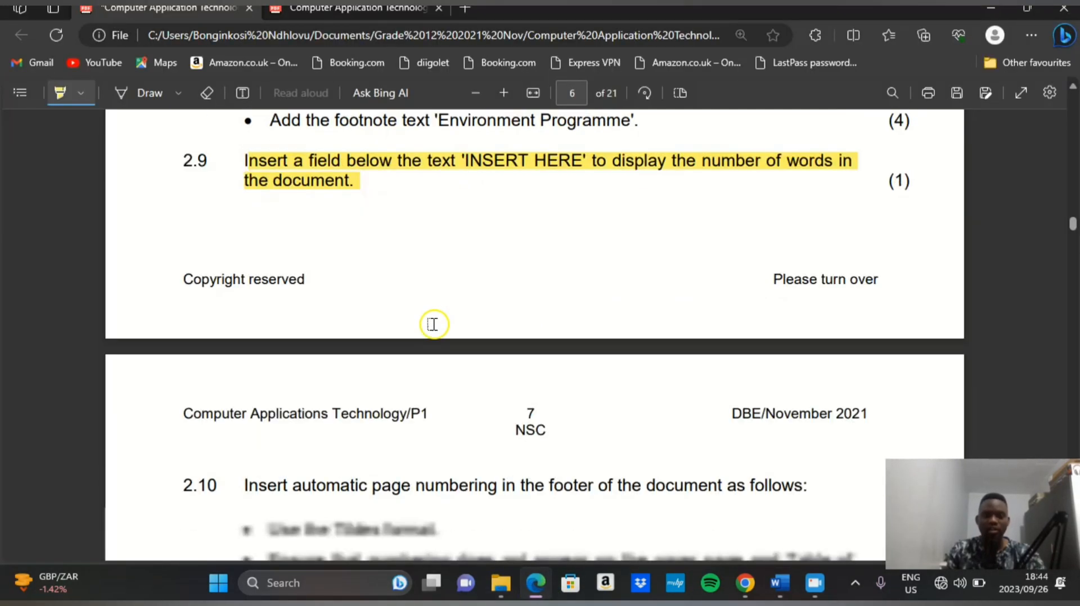
# - Read the requirements of question 2.10 on automatic page numbering in the footer
pyautogui.scroll(-4, 436, 323)
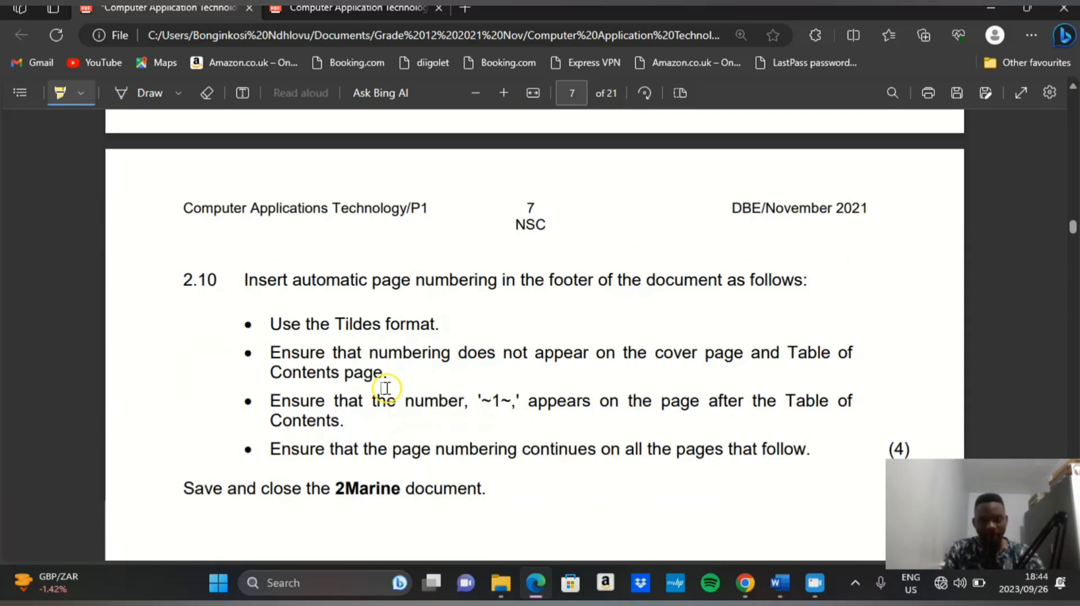
pyautogui.scroll(4, 381, 353)
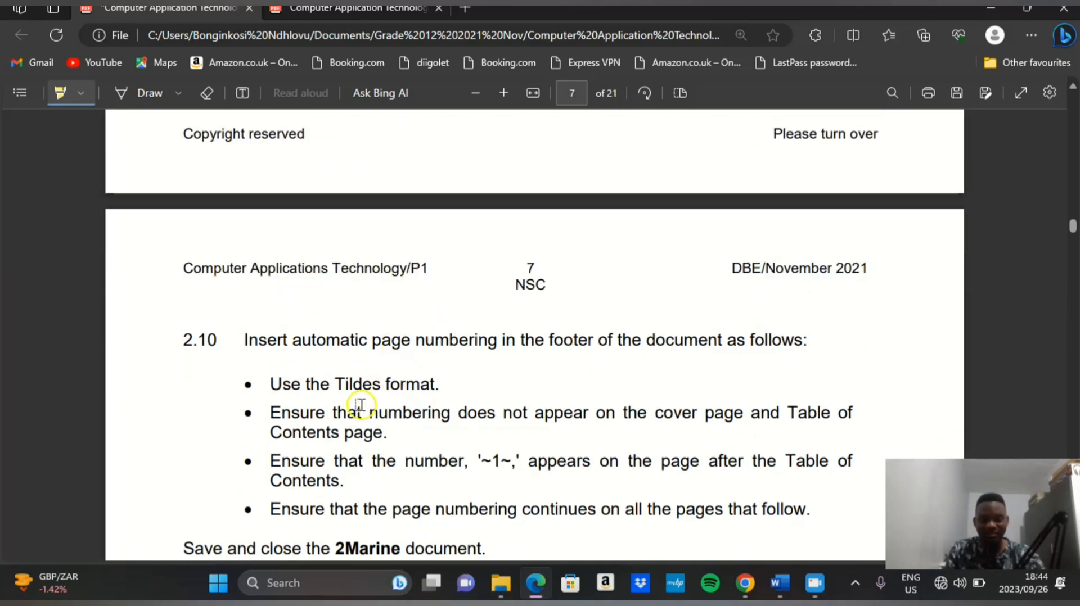
pyautogui.scroll(-1, 357, 404)
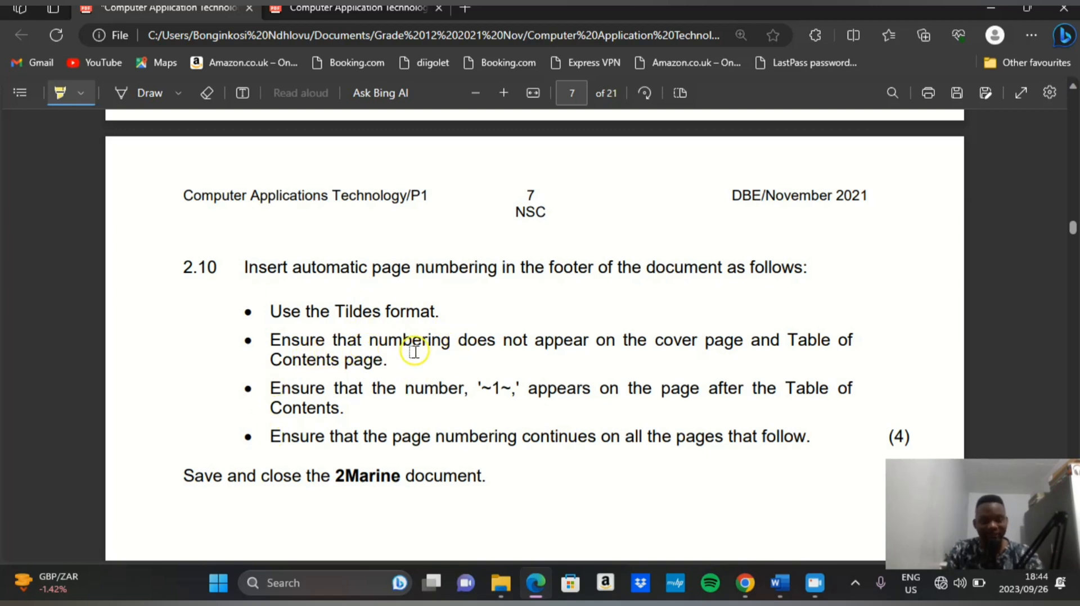
pyautogui.scroll(-1, 451, 418)
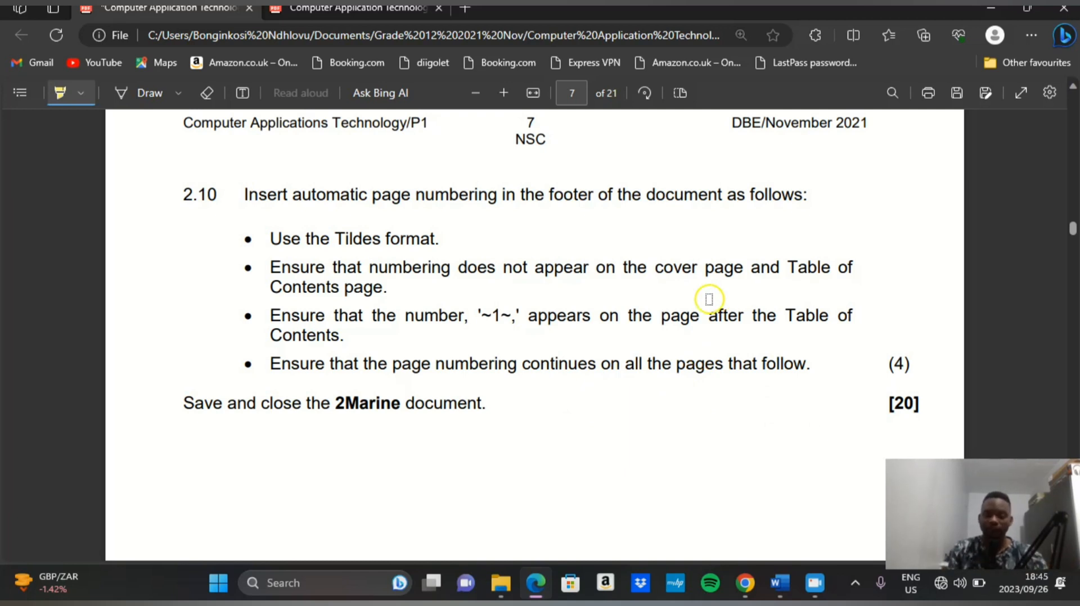
# - Switch to the 2Marine document in Word and open the cover page's footer to inspect its section
pyautogui.click(774, 591)
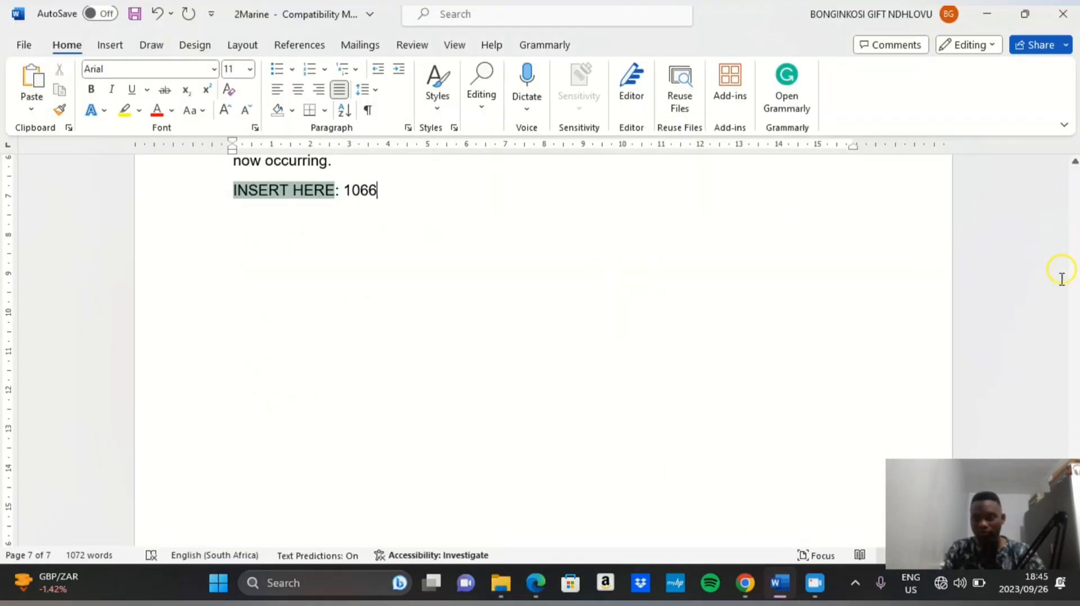
pyautogui.scroll(15, 692, 326)
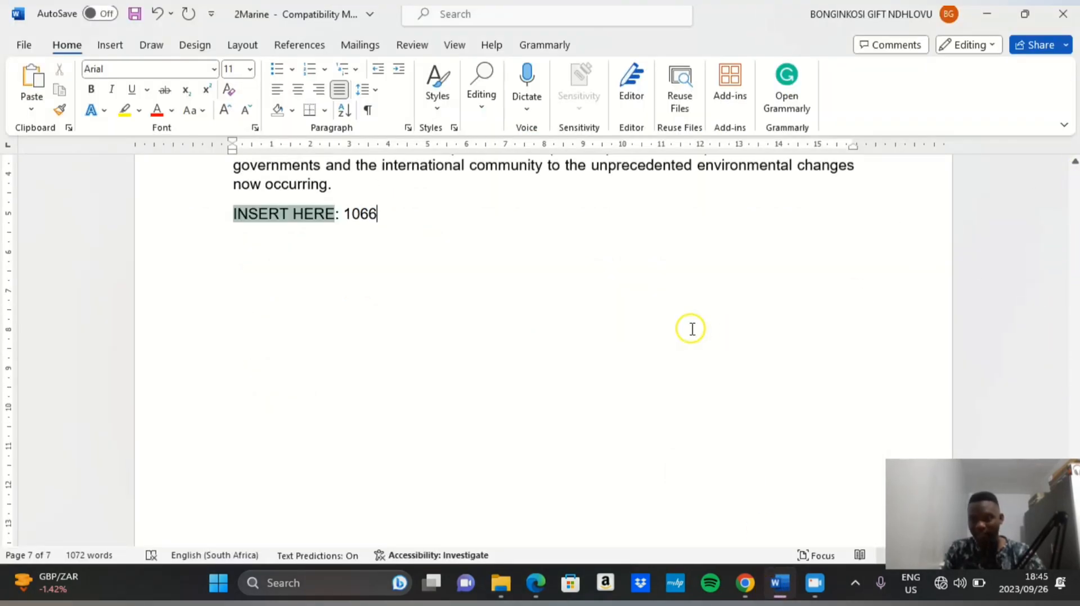
pyautogui.scroll(6, 710, 304)
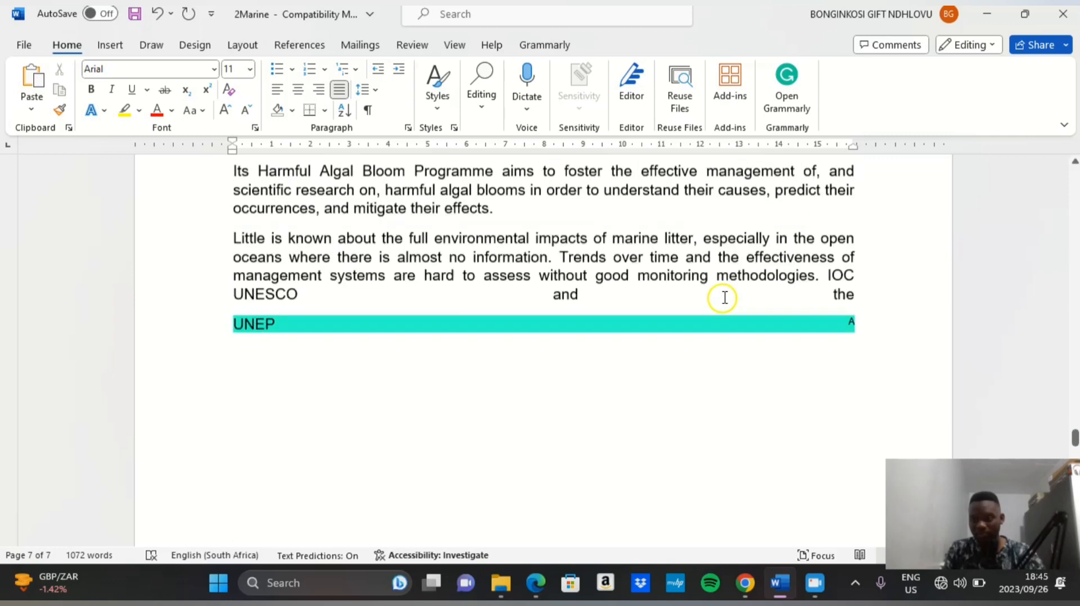
pyautogui.moveTo(1075, 438); pyautogui.dragTo(1073, 176)
pyautogui.scroll(-5, 401, 427)
pyautogui.scroll(-8, 401, 428)
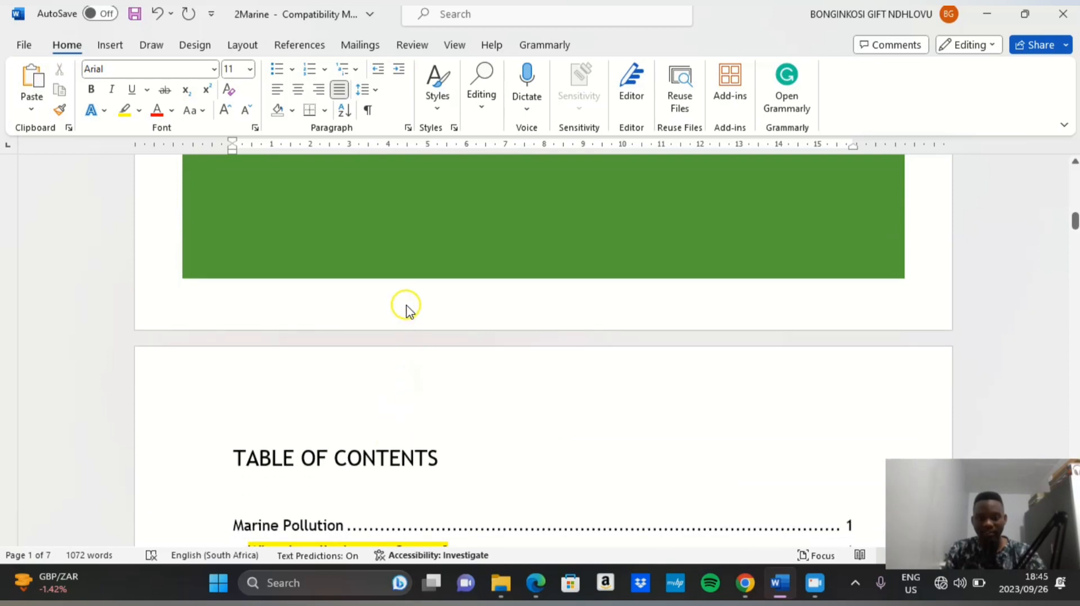
pyautogui.click(406, 309)
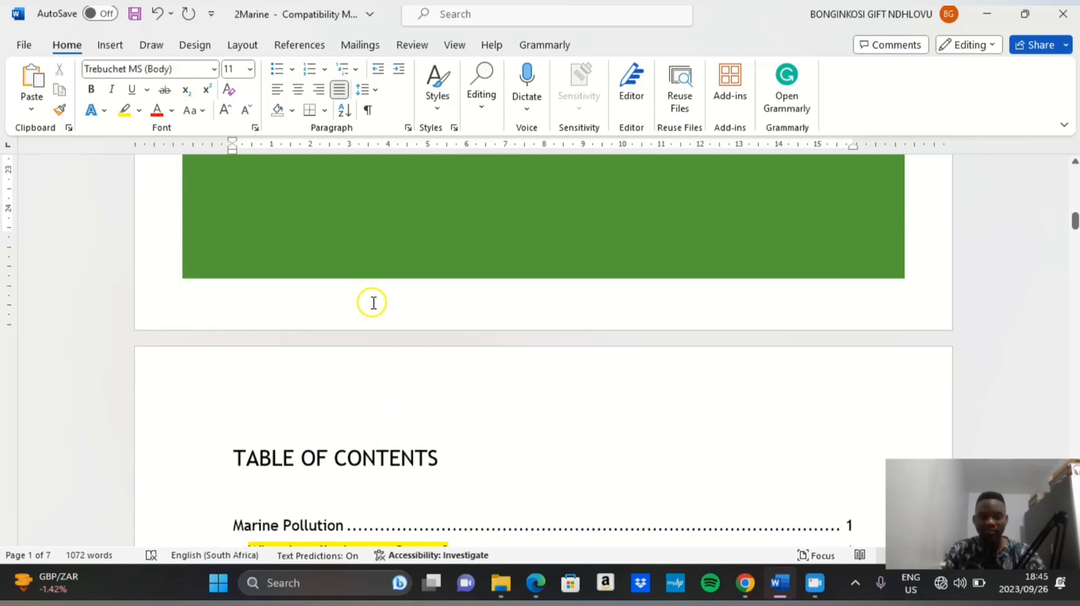
pyautogui.doubleClick(373, 303)
pyautogui.scroll(2, 410, 392)
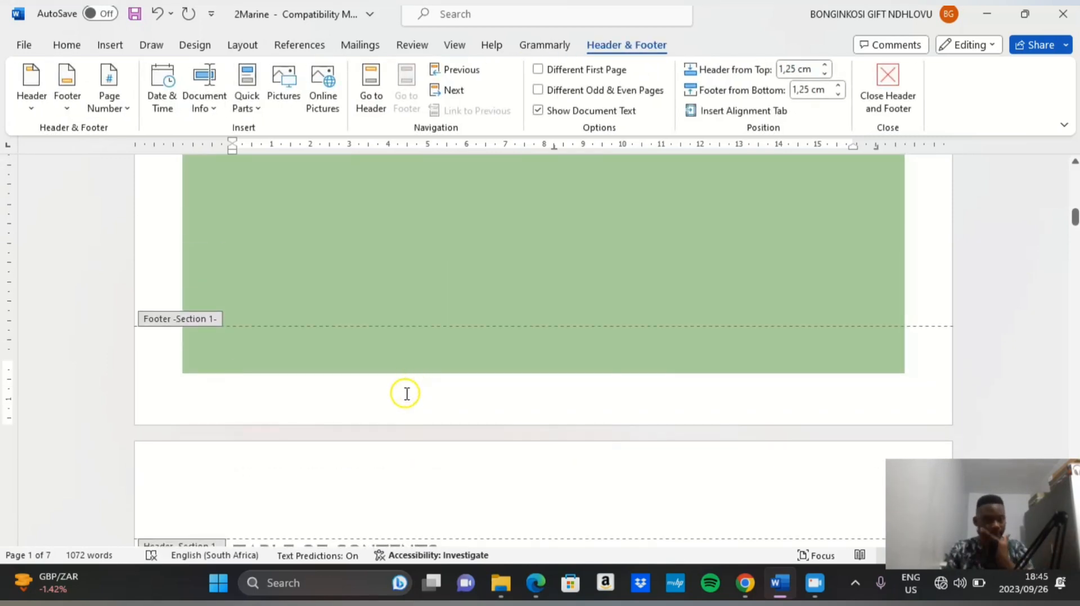
pyautogui.scroll(-3, 321, 267)
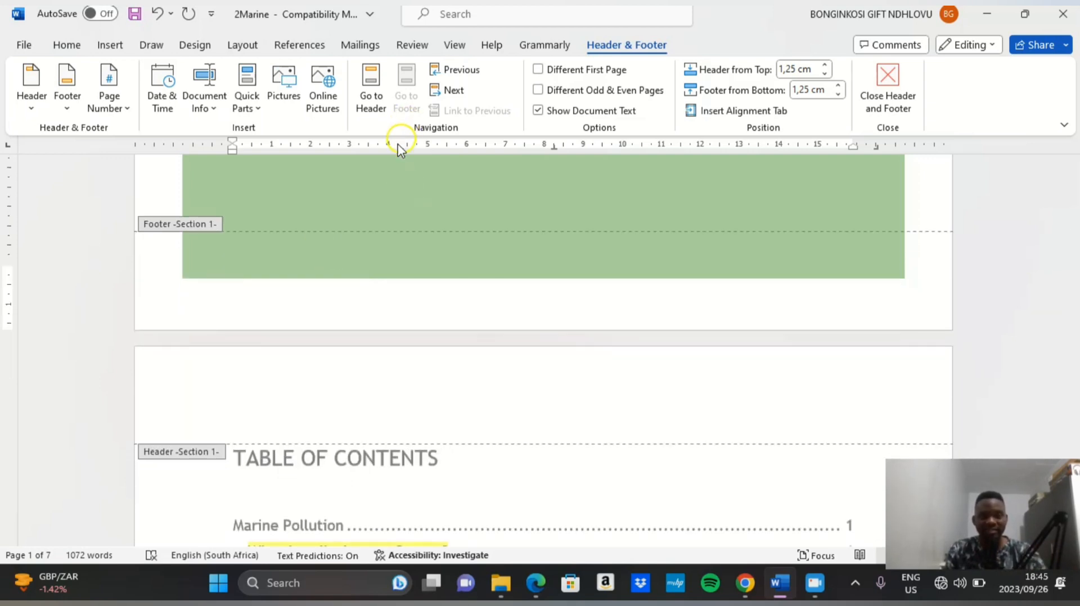
pyautogui.scroll(10, 343, 374)
pyautogui.scroll(5, 346, 376)
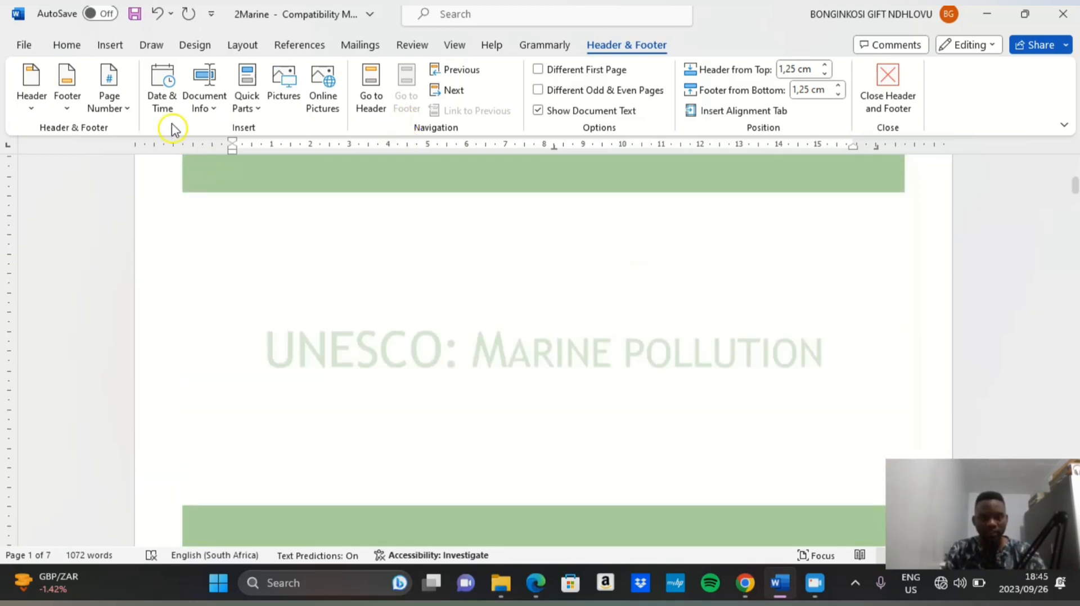
# - Show the formatting marks and leave header and footer editing on the cover page
pyautogui.click(67, 45)
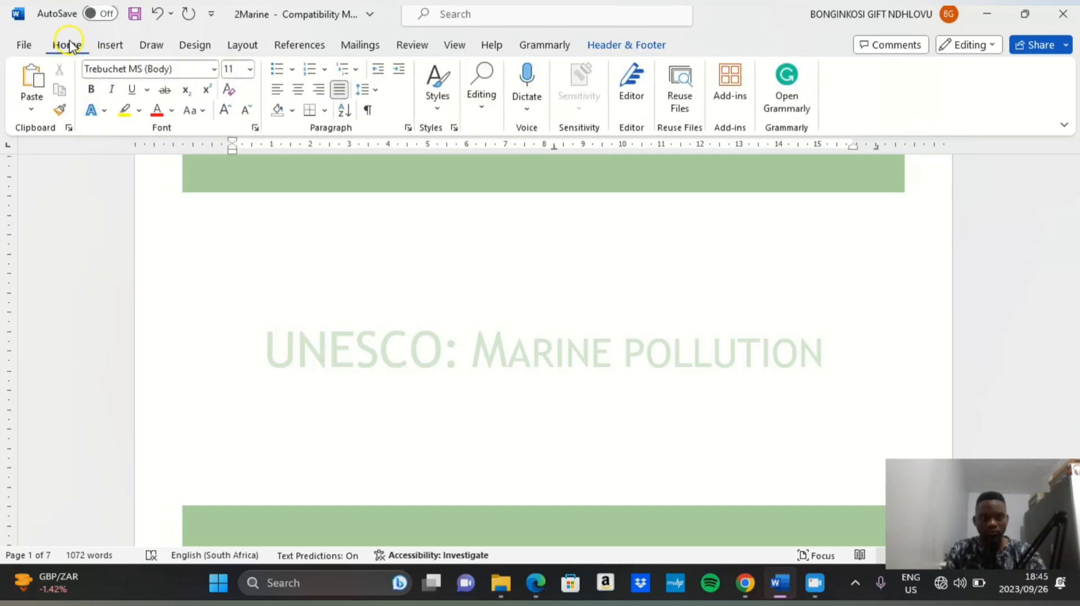
pyautogui.click(367, 111)
pyautogui.scroll(-8, 411, 279)
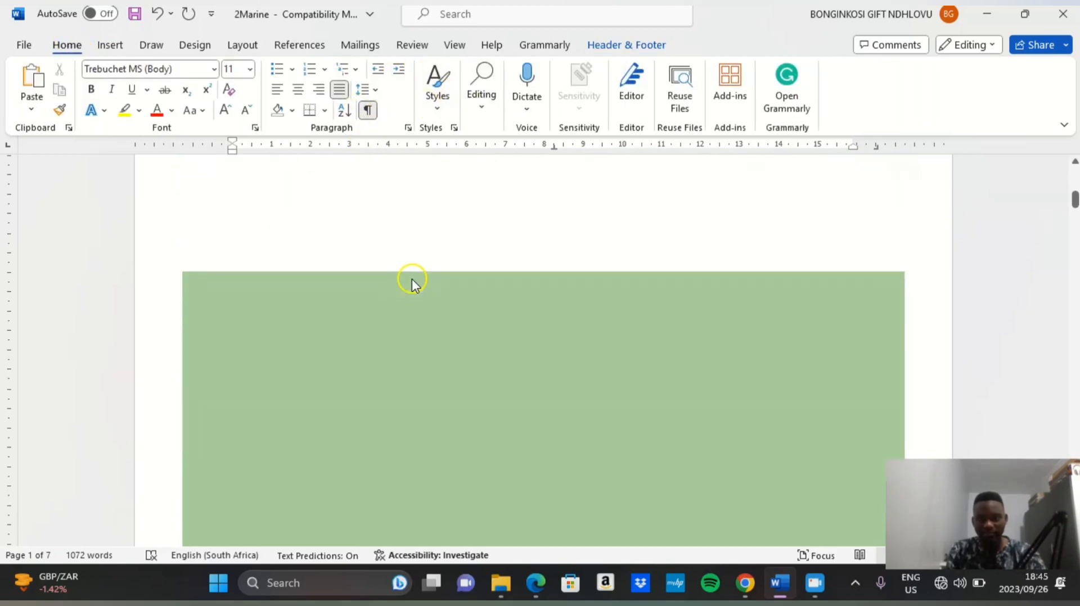
pyautogui.scroll(7, 453, 370)
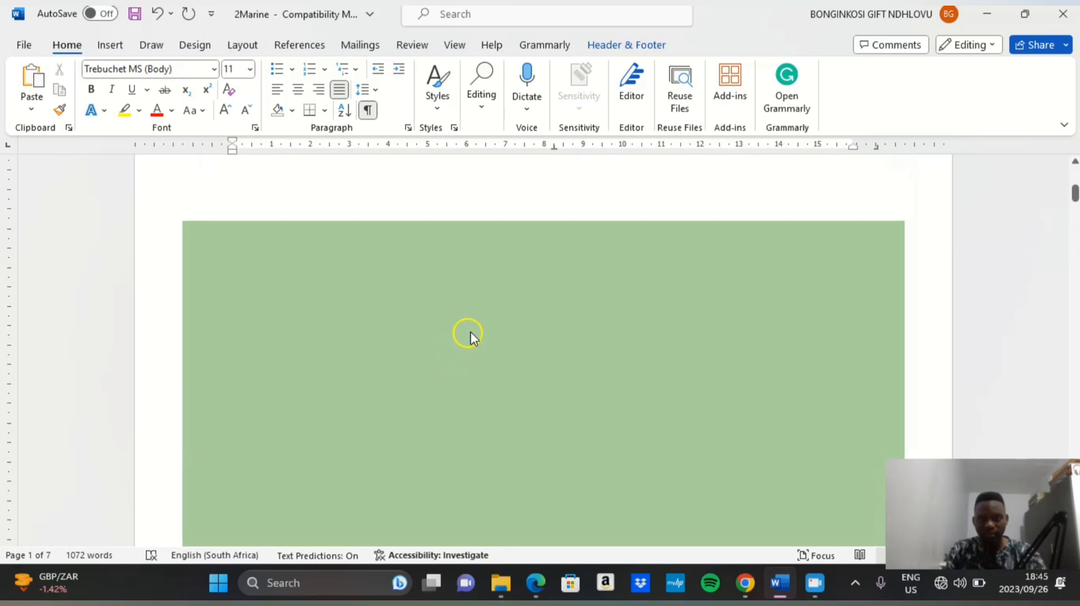
pyautogui.click(652, 45)
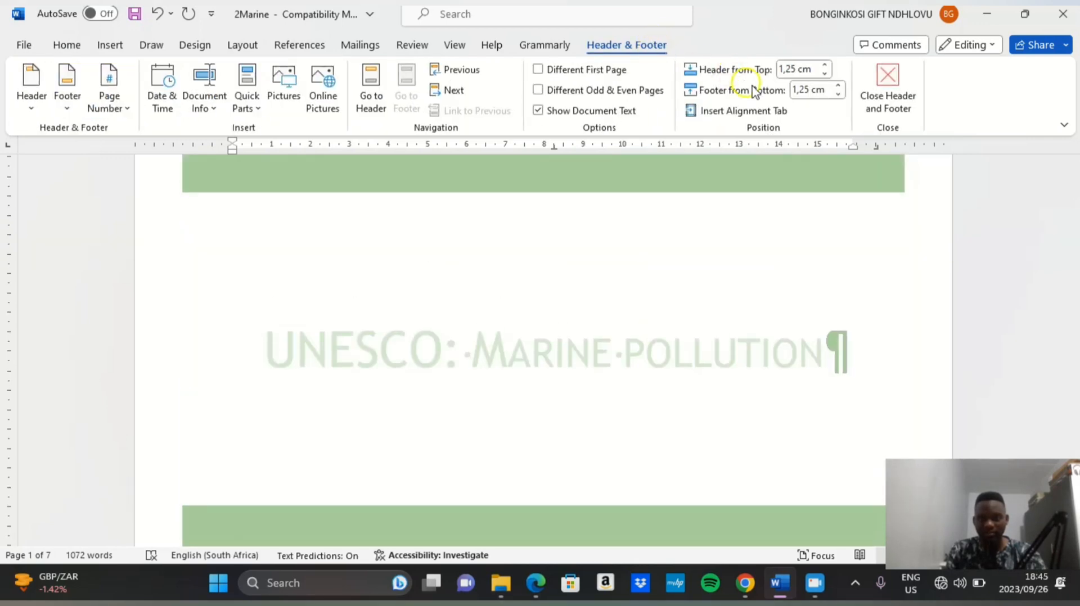
pyautogui.click(884, 88)
pyautogui.scroll(-4, 366, 363)
pyautogui.scroll(5, 343, 375)
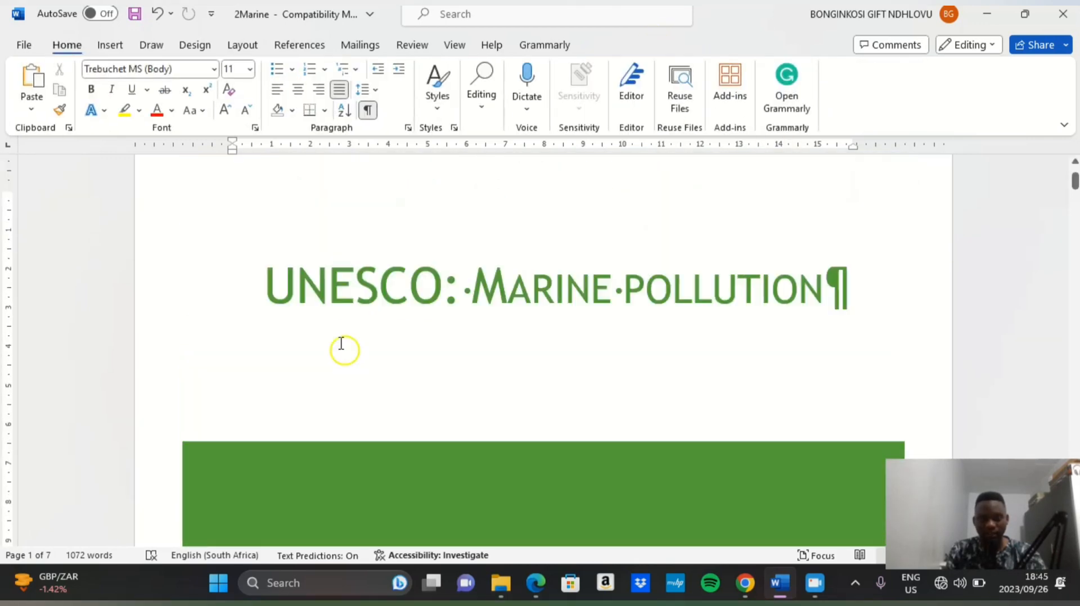